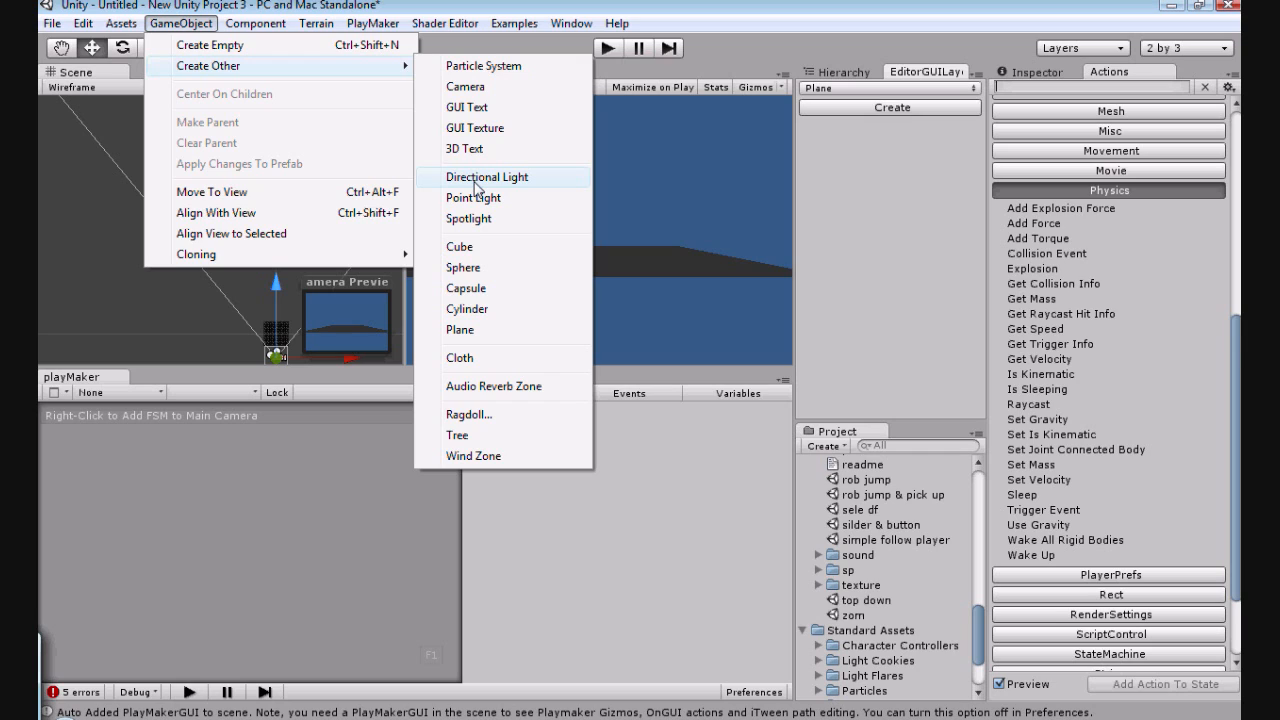
Add a directional light to the scene, raise it and move it back to sit above the camera.
{"action": "left_click", "coordinate": [456, 177]}
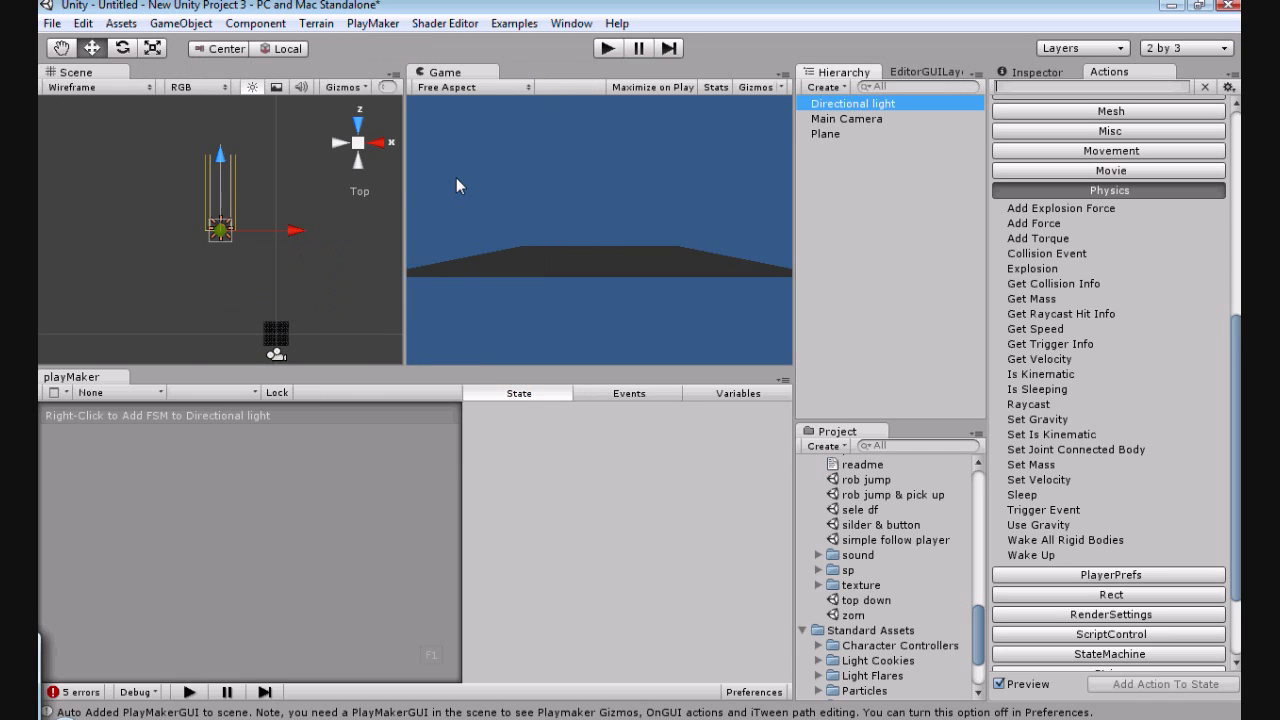
{"action": "left_click", "coordinate": [372, 153]}
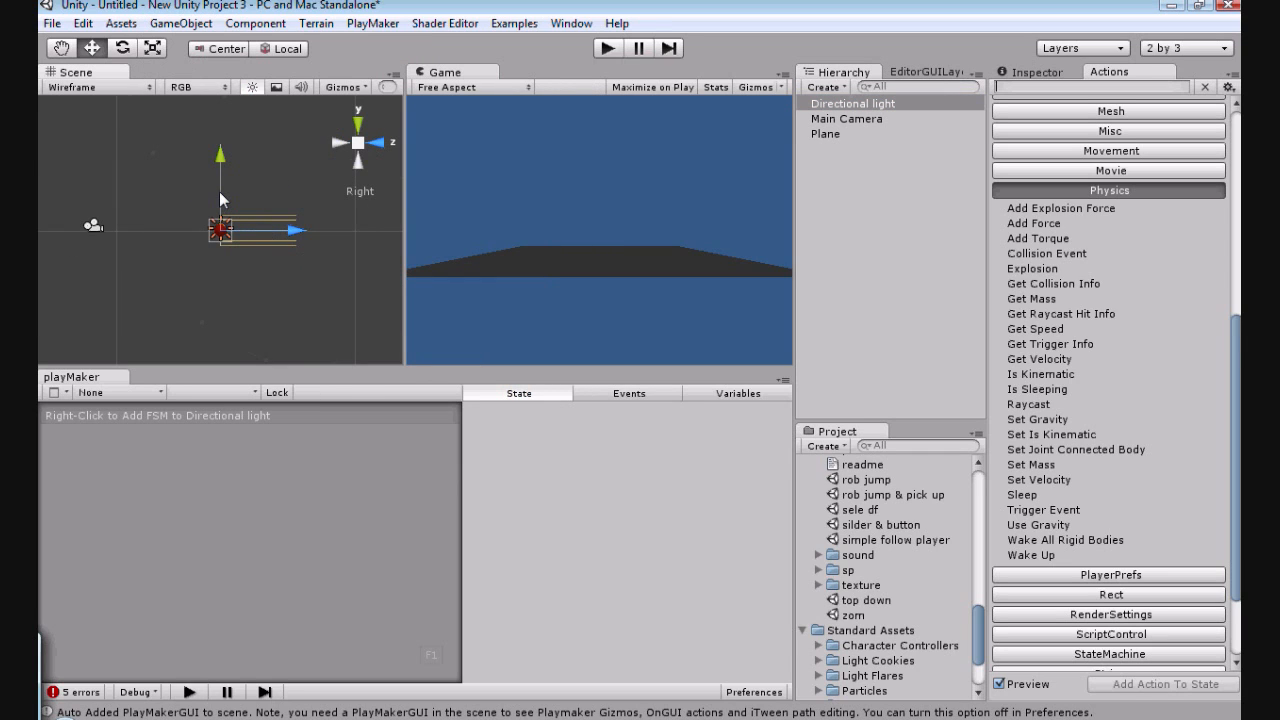
{"action": "left_click_drag", "start_coordinate": [220, 193], "coordinate": [212, 137]}
{"action": "left_click_drag", "start_coordinate": [274, 179], "coordinate": [136, 184]}
Rotate the directional light so it shines downward at a slant onto the plane.
{"action": "left_click", "coordinate": [110, 51]}
{"action": "left_click_drag", "start_coordinate": [128, 124], "coordinate": [287, 230]}
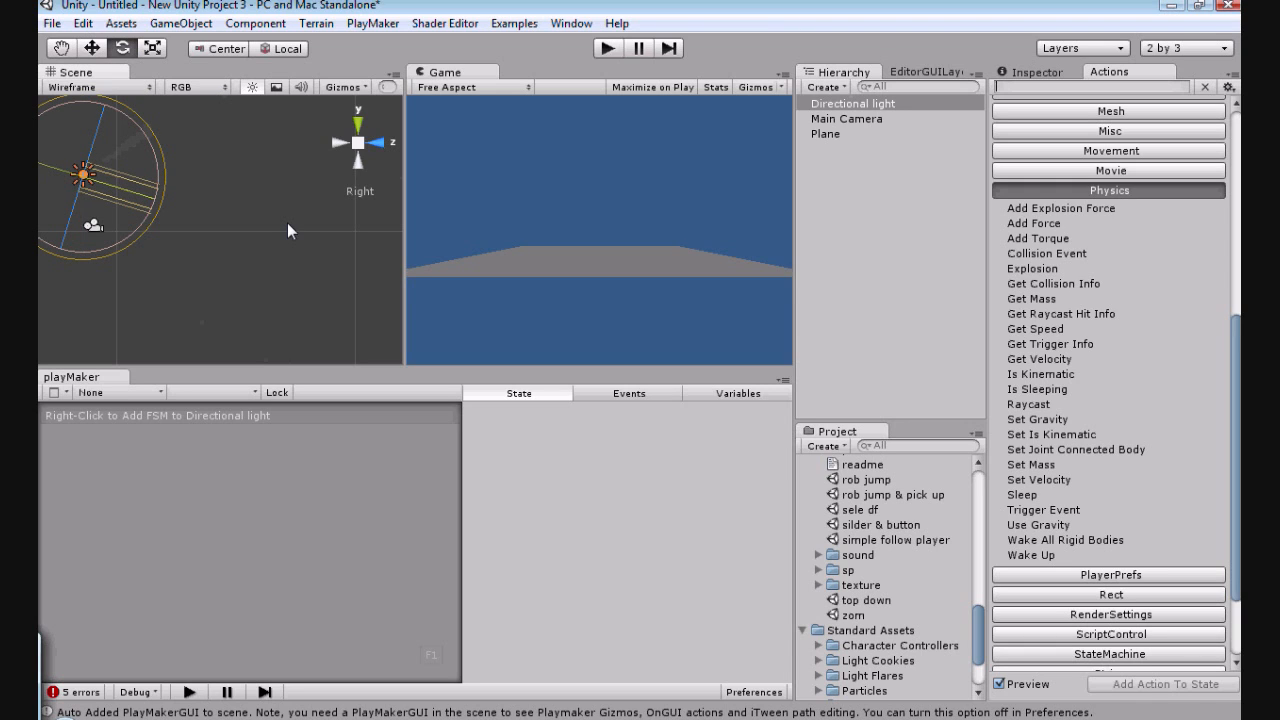
{"action": "left_click", "coordinate": [92, 49]}
{"action": "left_click", "coordinate": [173, 234]}
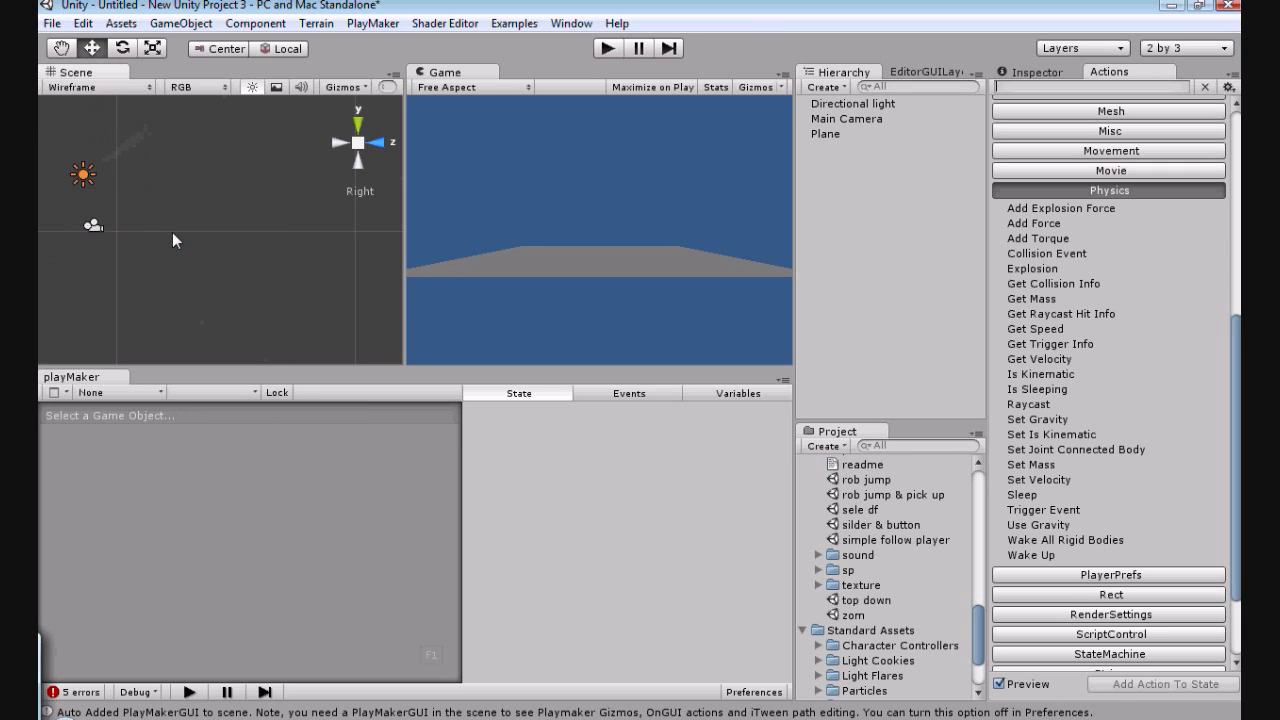
Adjust the plane's height slightly and move the main camera a short distance forward along Z.
{"action": "left_click", "coordinate": [831, 134]}
{"action": "left_click_drag", "start_coordinate": [109, 188], "coordinate": [113, 174]}
{"action": "left_click", "coordinate": [846, 117]}
{"action": "left_click_drag", "start_coordinate": [155, 229], "coordinate": [169, 231]}
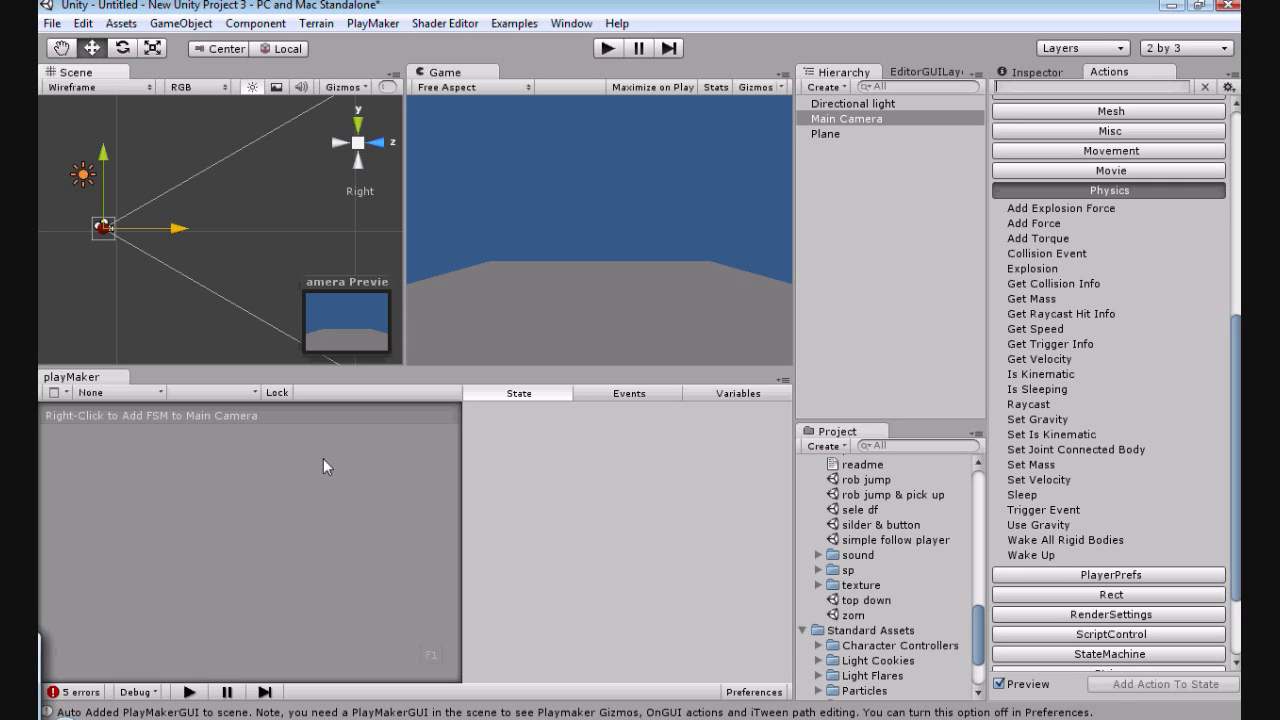
Add a new FSM to the main camera.
{"action": "left_click", "coordinate": [740, 394]}
{"action": "left_click", "coordinate": [511, 396]}
{"action": "right_click", "coordinate": [163, 553]}
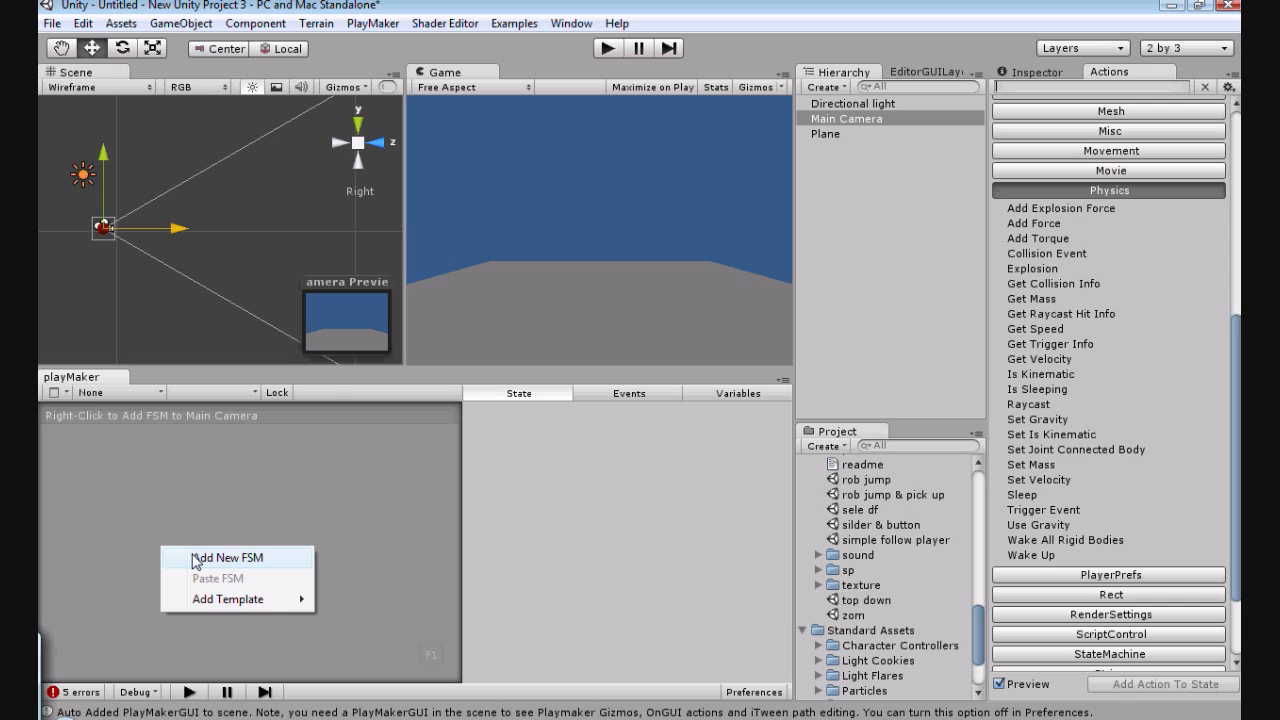
{"action": "left_click", "coordinate": [196, 558]}
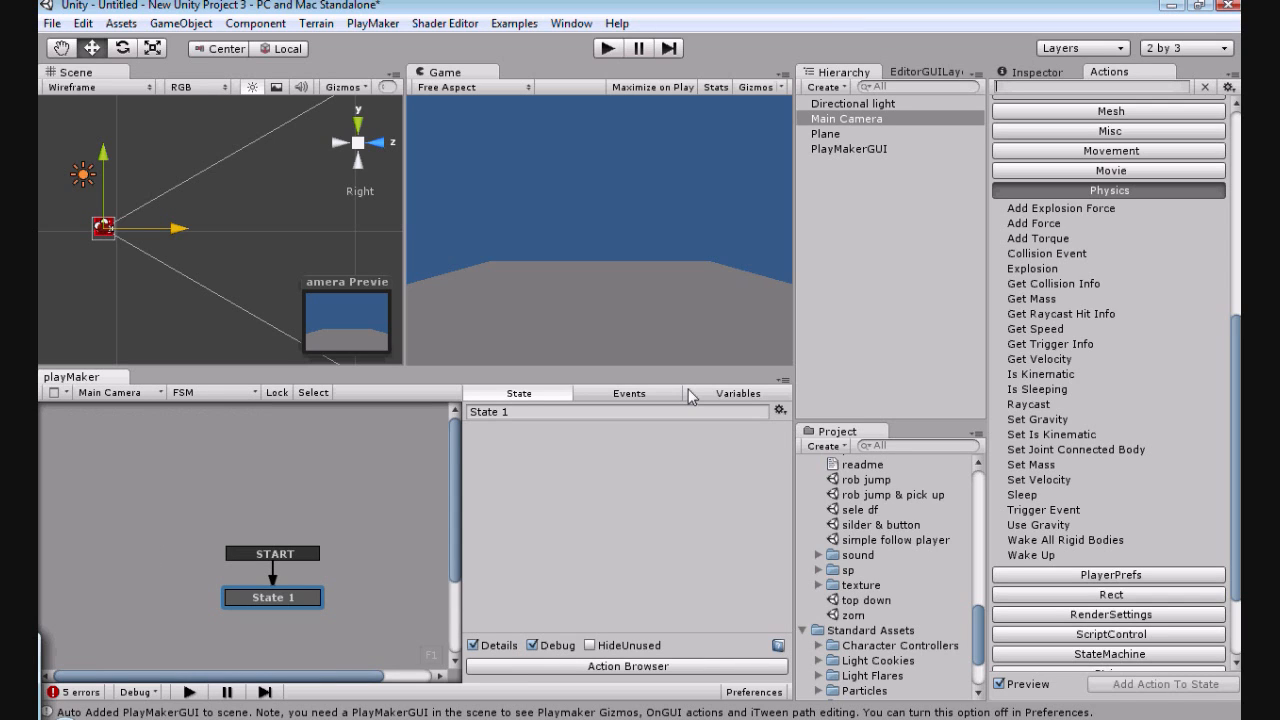
Create a Float variable named timer in the camera's FSM and set its value to 800.
{"action": "left_click", "coordinate": [722, 395]}
{"action": "left_click", "coordinate": [637, 628]}
{"action": "type", "text": "timer"}
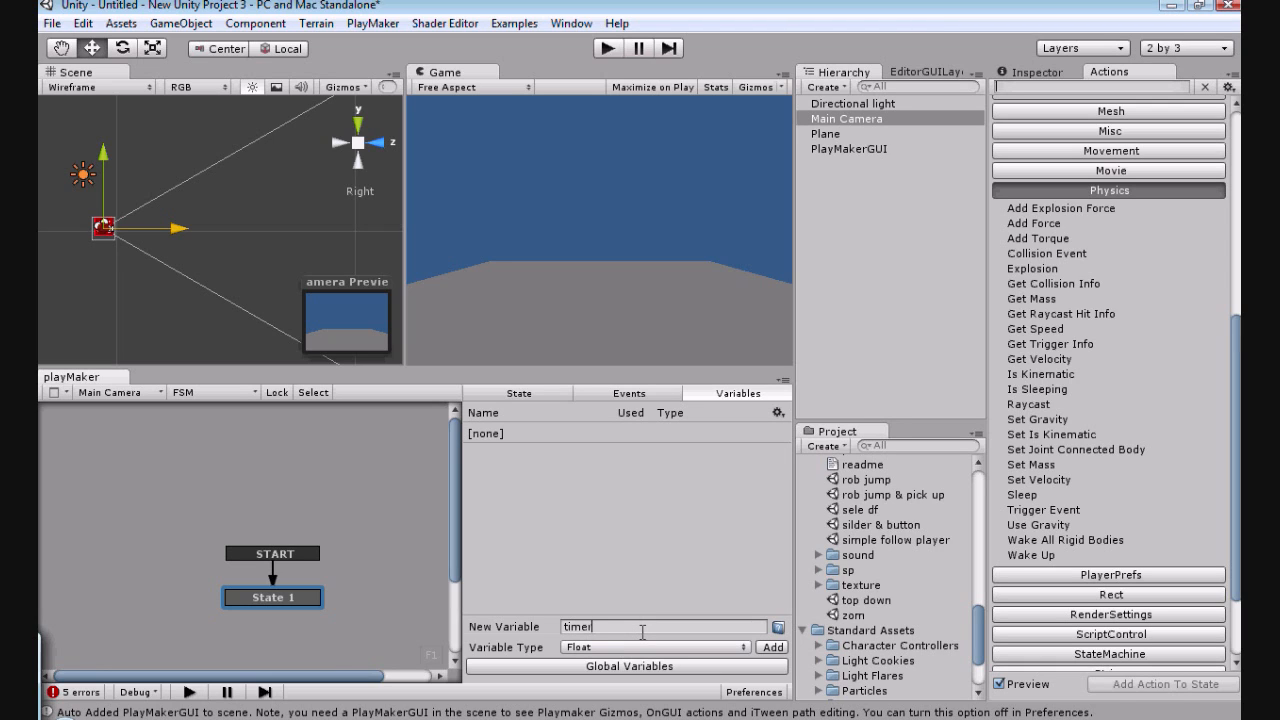
{"action": "key", "text": "Return"}
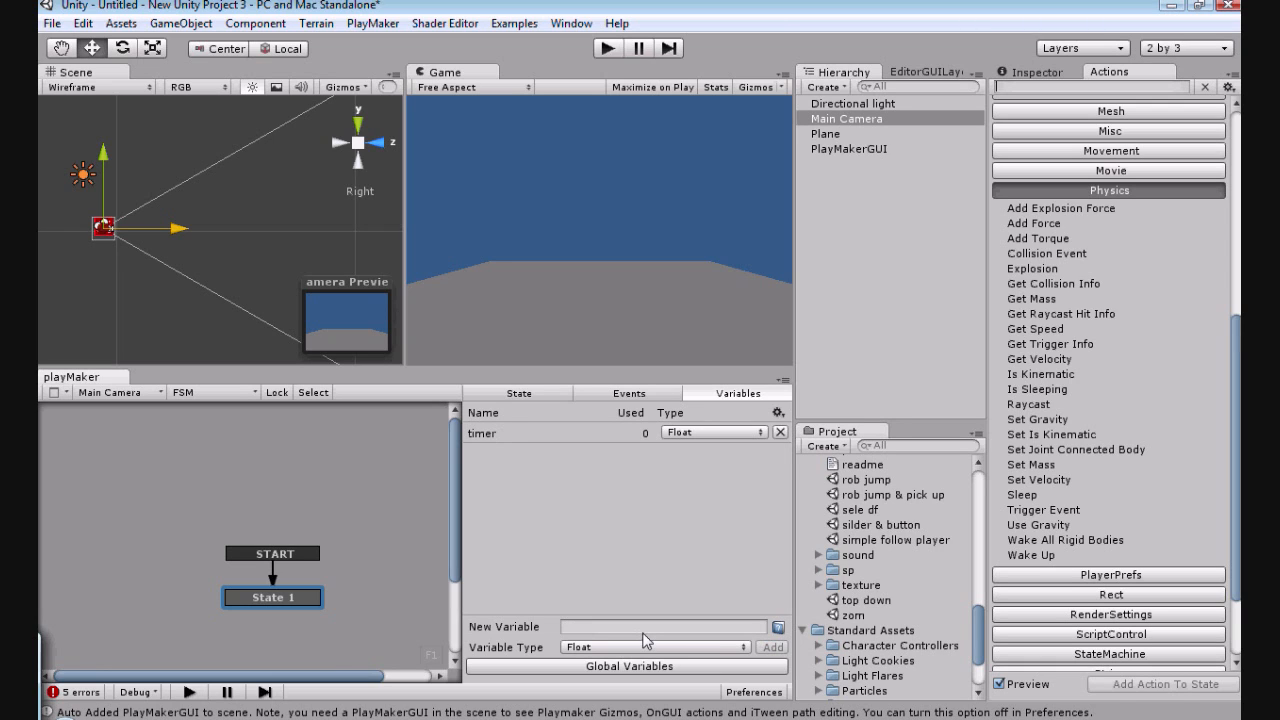
{"action": "left_click", "coordinate": [481, 433]}
{"action": "left_click", "coordinate": [591, 612]}
{"action": "key", "text": "BackSpace"}
{"action": "type", "text": "800"}
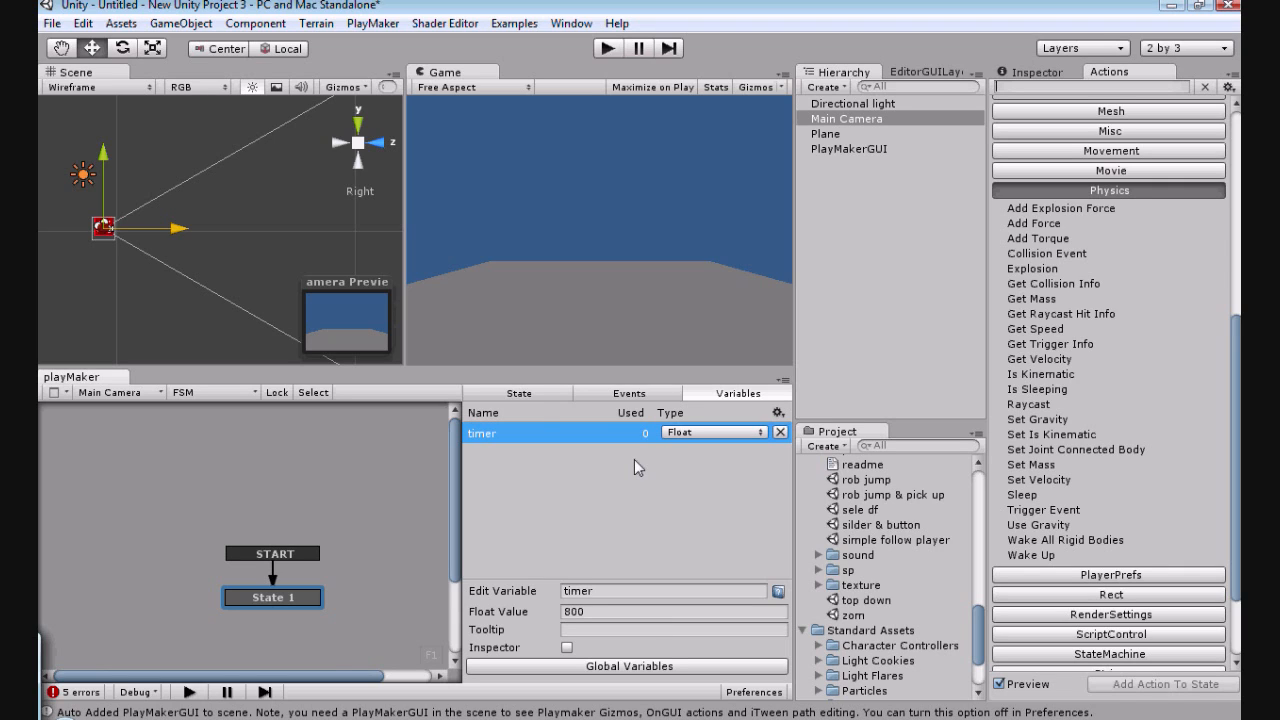
{"action": "left_click", "coordinate": [595, 536]}
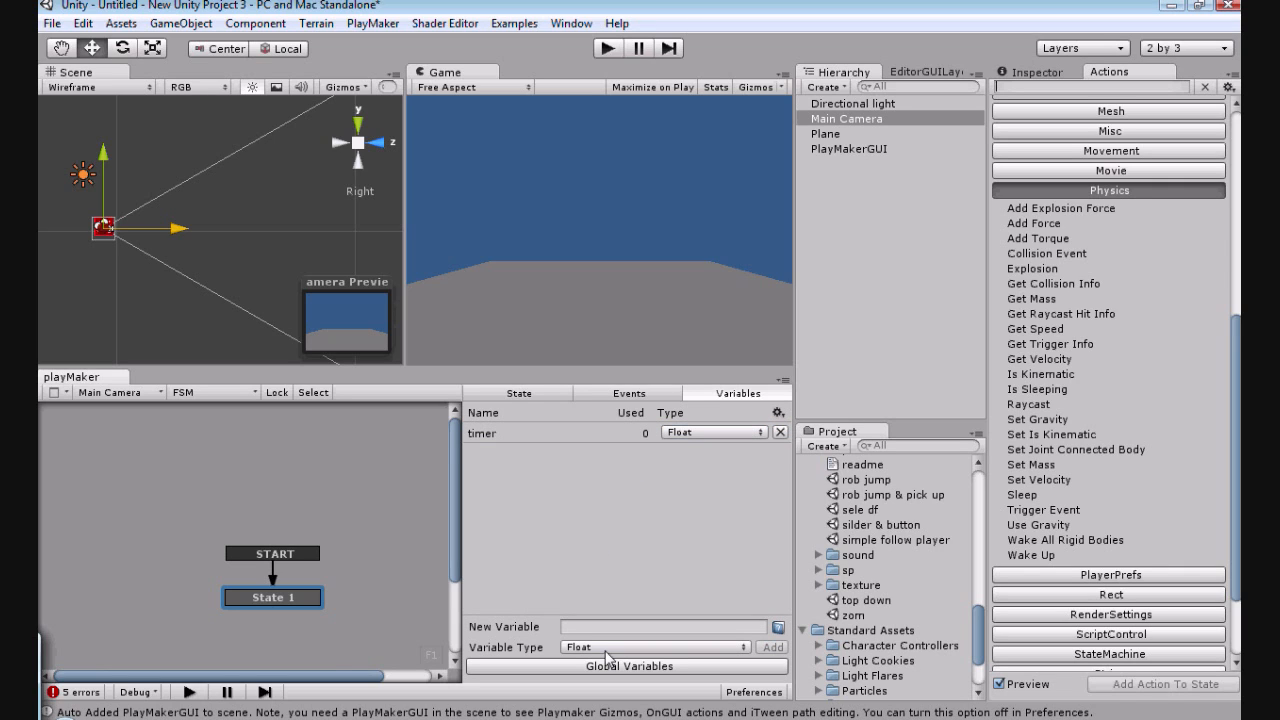
Add a Vector3 variable named por to the camera's FSM.
{"action": "left_click", "coordinate": [607, 648]}
{"action": "left_click", "coordinate": [612, 502]}
{"action": "left_click", "coordinate": [607, 628]}
{"action": "type", "text": "por"}
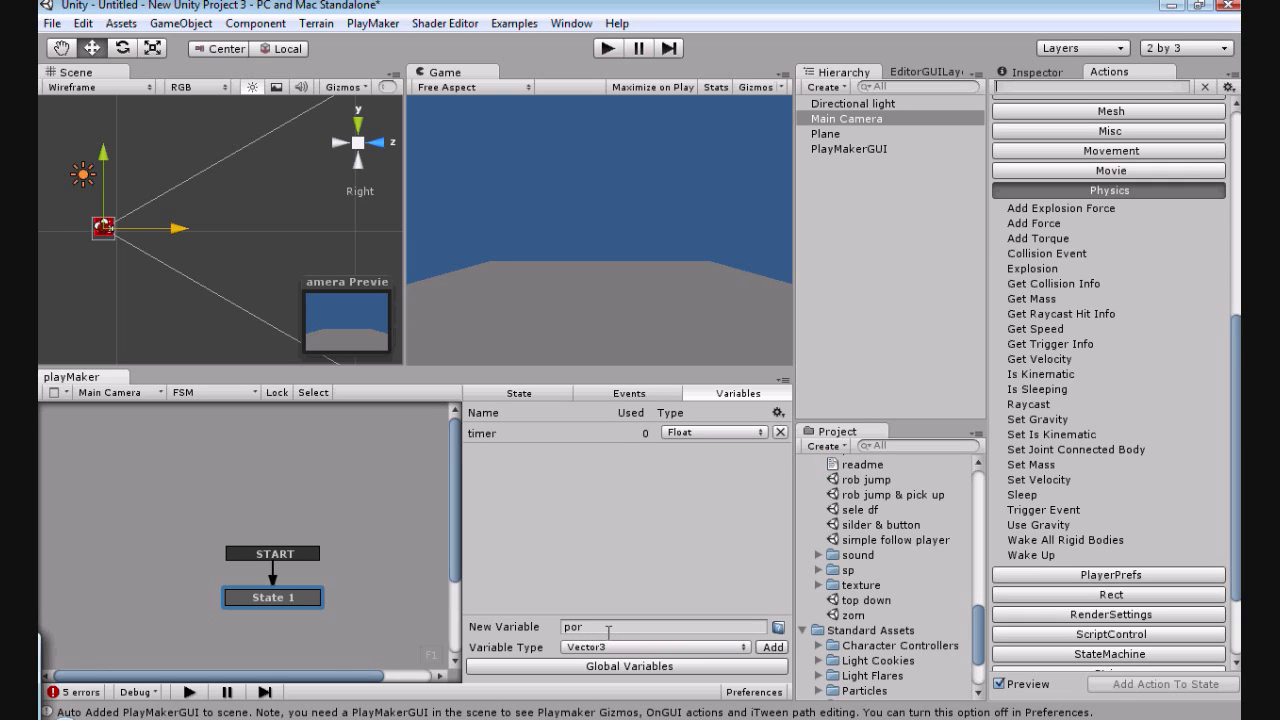
{"action": "key", "text": "Return"}
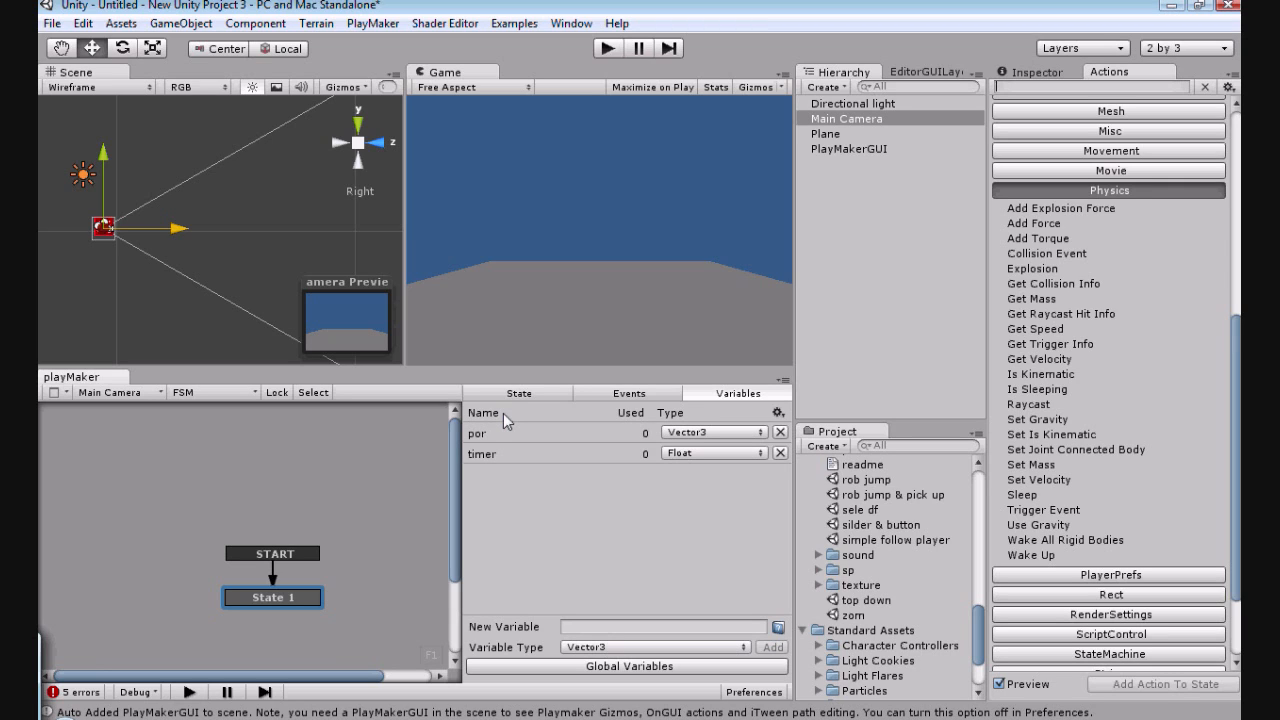
Add a GameObject variable named b to the camera's FSM.
{"action": "left_click", "coordinate": [600, 627]}
{"action": "left_click", "coordinate": [656, 647]}
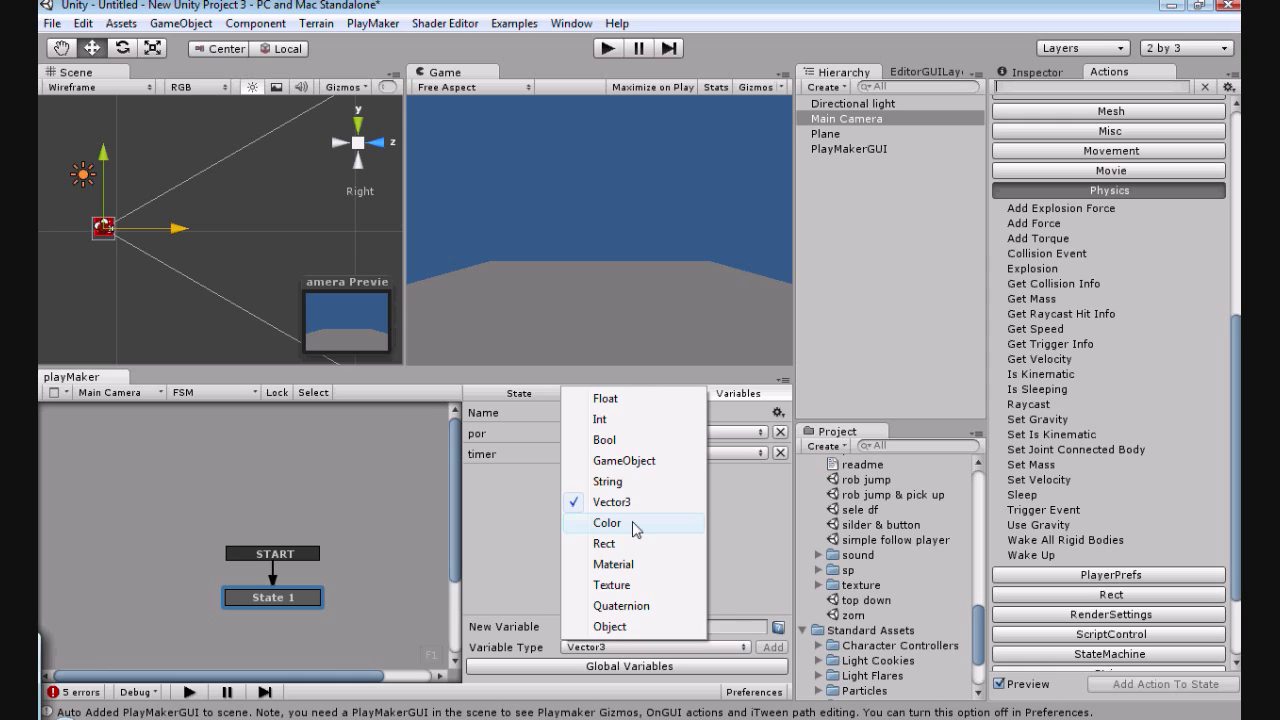
{"action": "left_click", "coordinate": [624, 460]}
{"action": "type", "text": "b"}
{"action": "key", "text": "Return"}
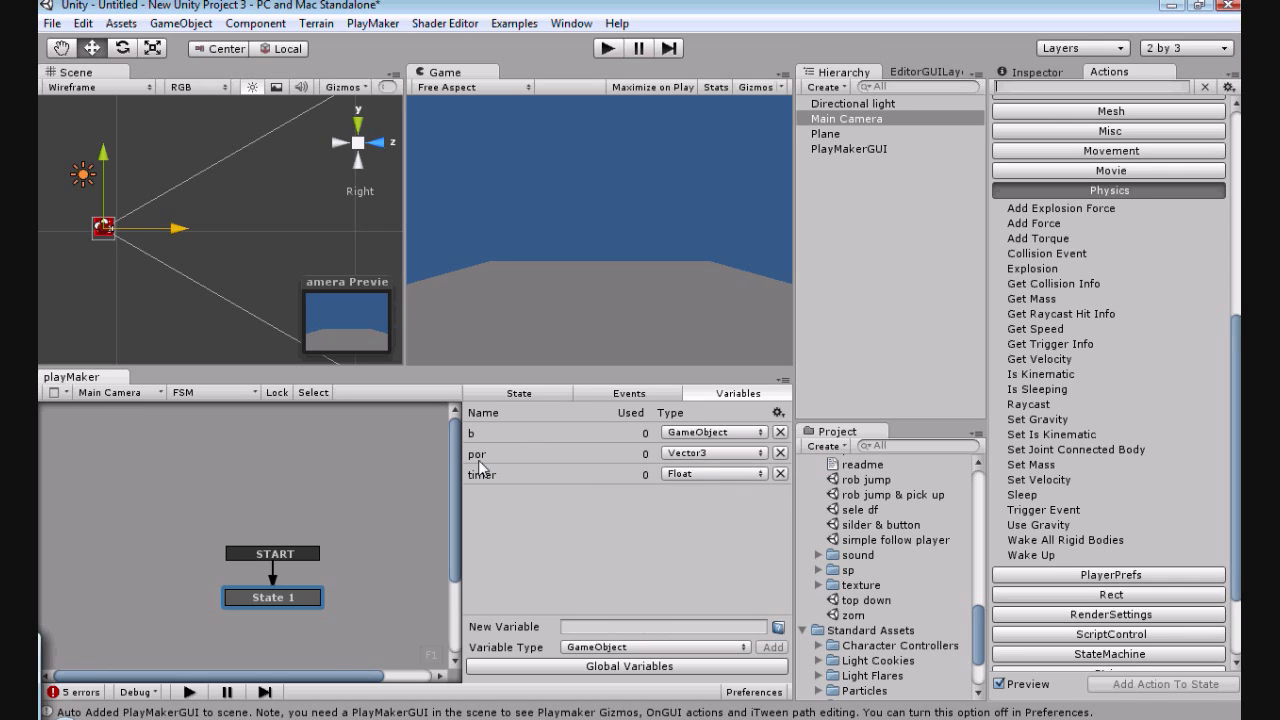
Add the Get Mouse Button Down input action to State 1.
{"action": "left_click", "coordinate": [300, 597]}
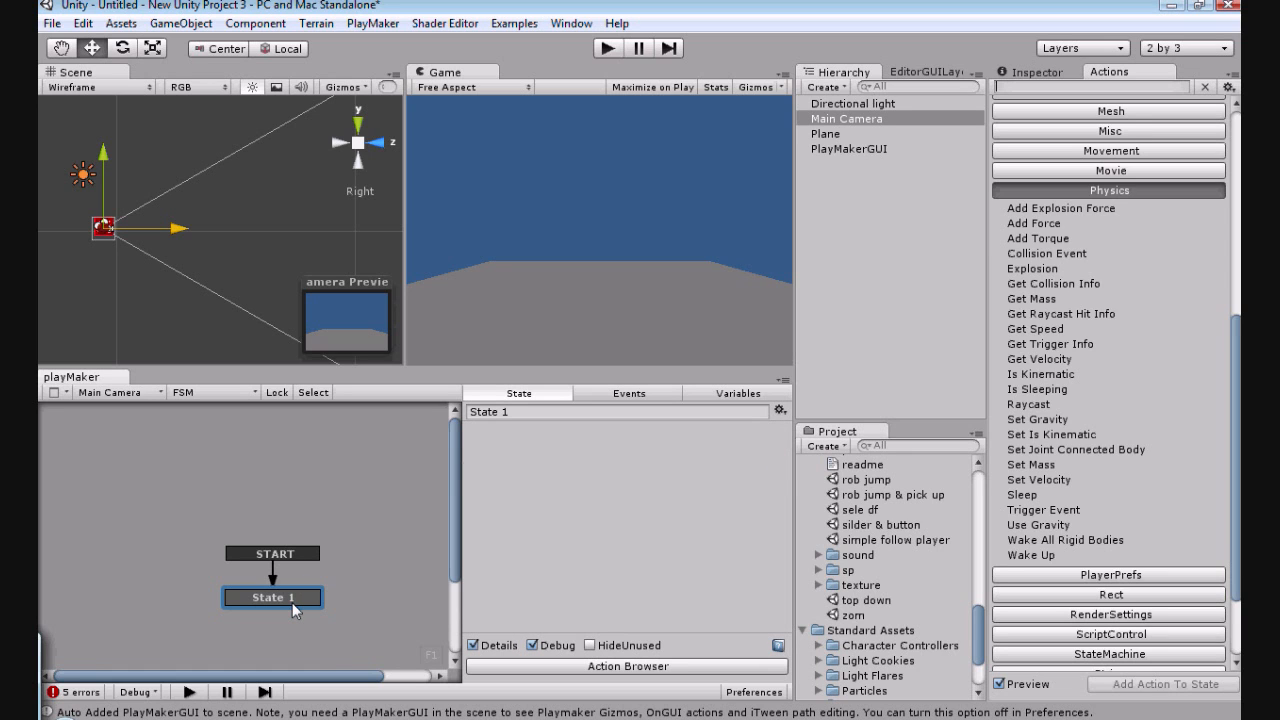
{"action": "scroll", "coordinate": [1159, 290], "scroll_direction": "up", "scroll_amount": 3}
{"action": "scroll", "coordinate": [1159, 286], "scroll_direction": "up", "scroll_amount": 3}
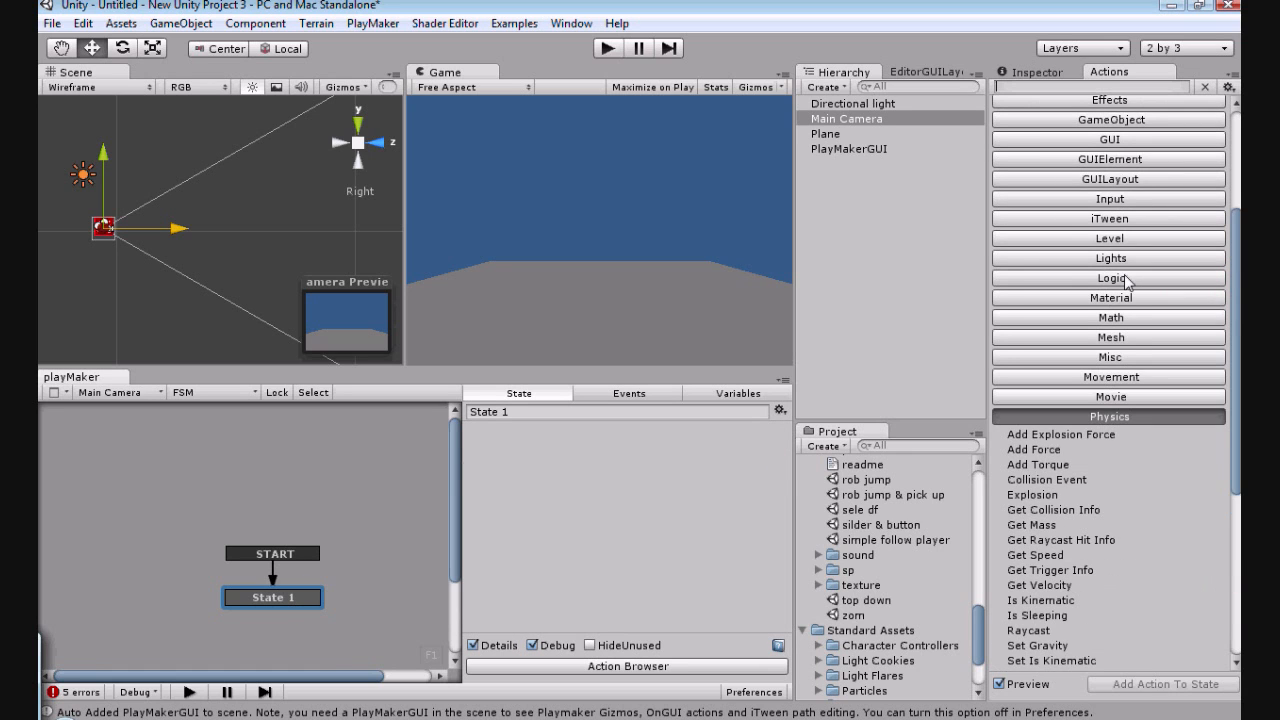
{"action": "scroll", "coordinate": [1127, 282], "scroll_direction": "up", "scroll_amount": 5}
{"action": "scroll", "coordinate": [1123, 405], "scroll_direction": "up", "scroll_amount": 1}
{"action": "left_click", "coordinate": [1111, 406]}
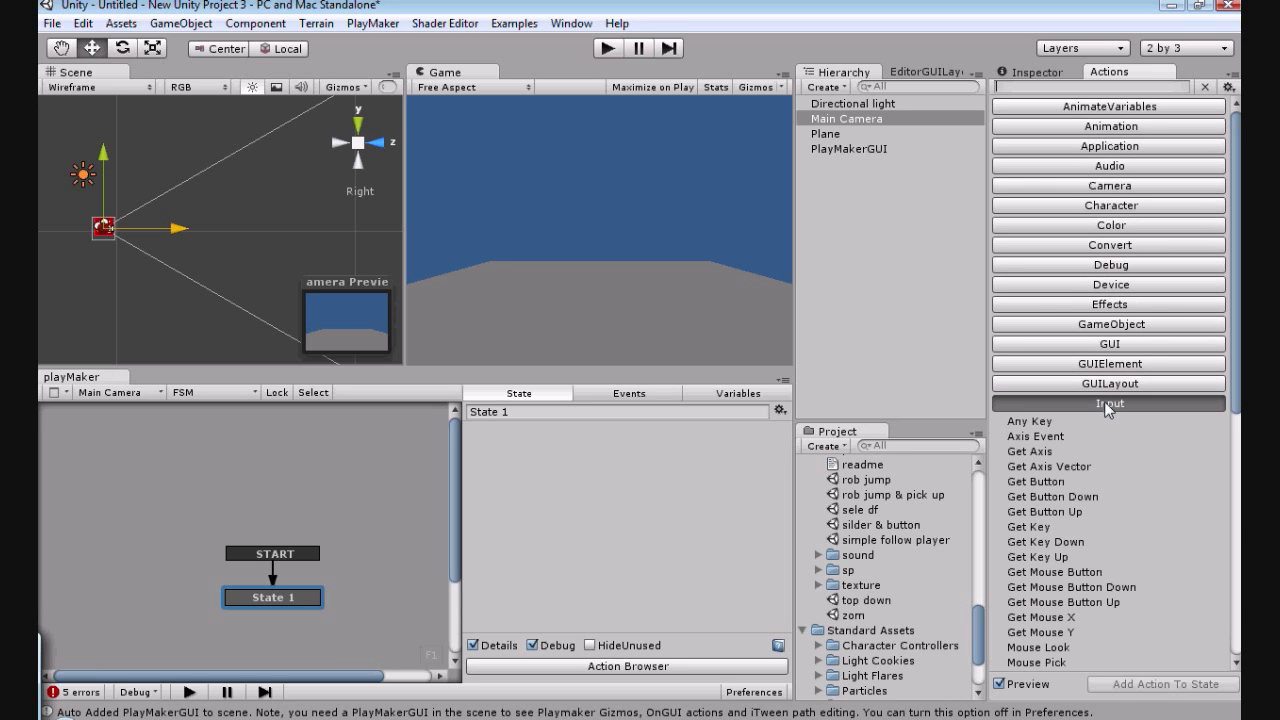
{"action": "scroll", "coordinate": [1130, 414], "scroll_direction": "down", "scroll_amount": 2}
{"action": "scroll", "coordinate": [1140, 410], "scroll_direction": "down", "scroll_amount": 2}
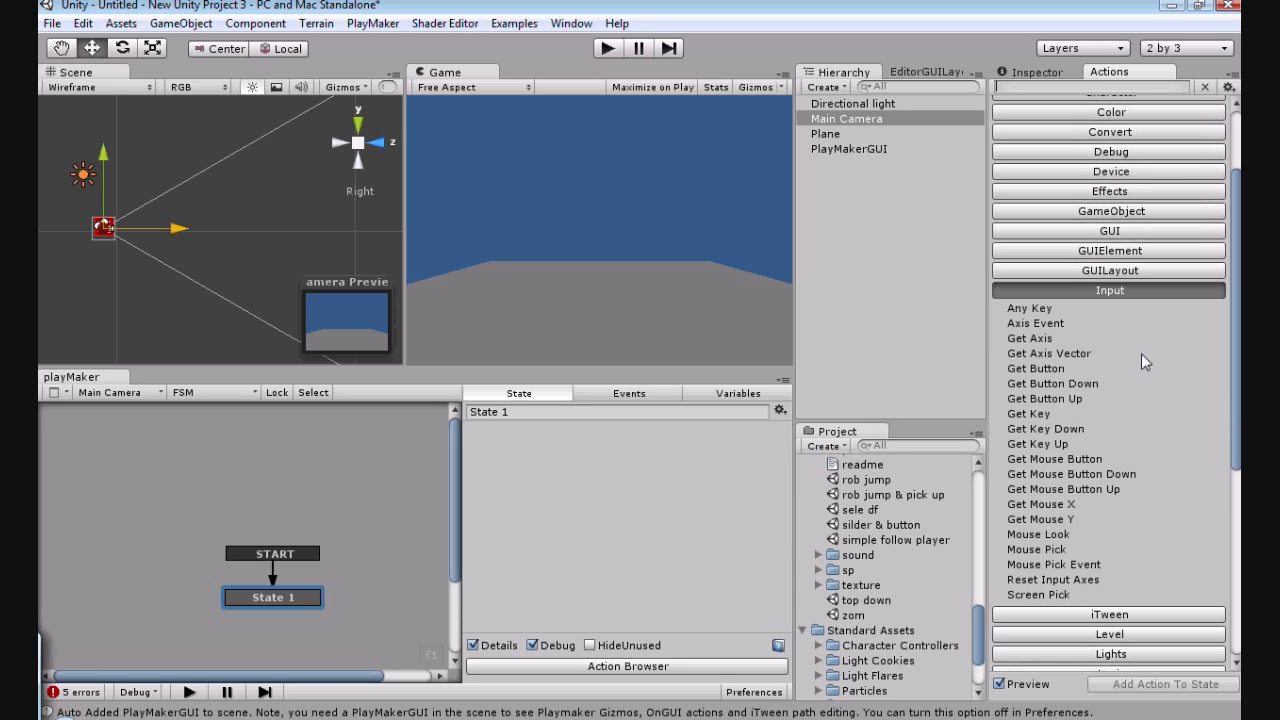
{"action": "left_click", "coordinate": [1068, 384]}
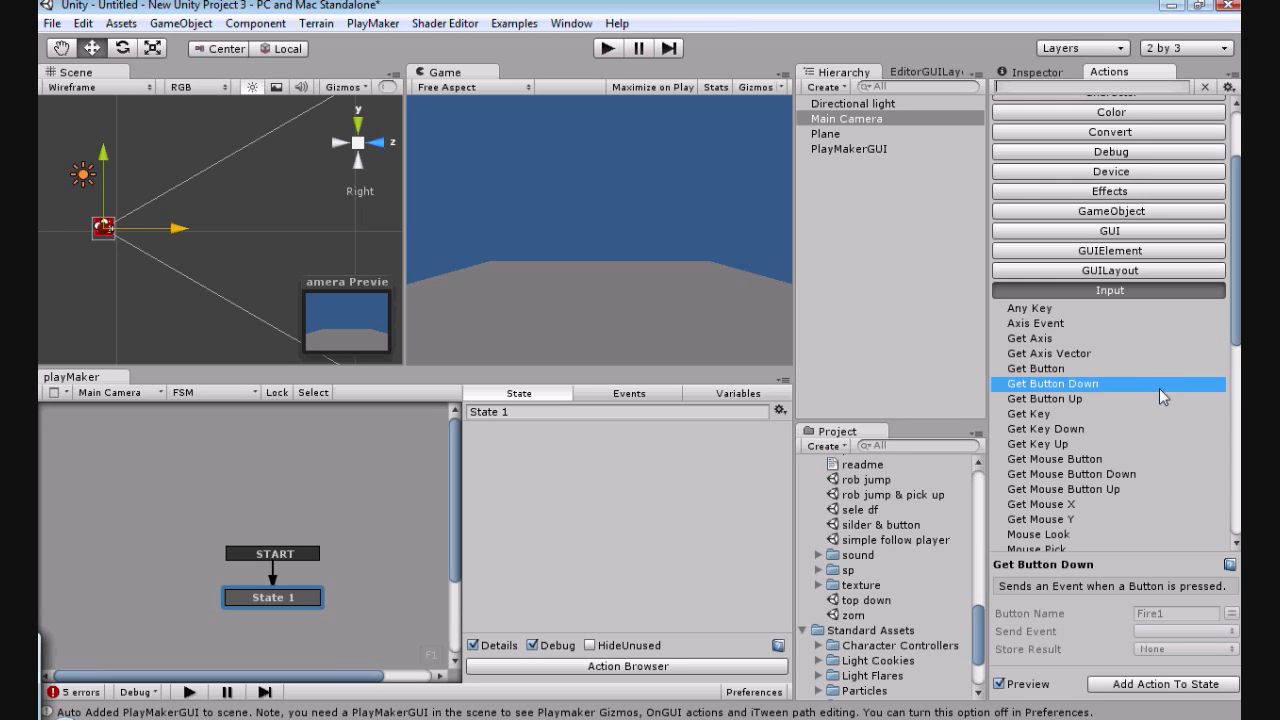
{"action": "scroll", "coordinate": [1157, 390], "scroll_direction": "down", "scroll_amount": 1}
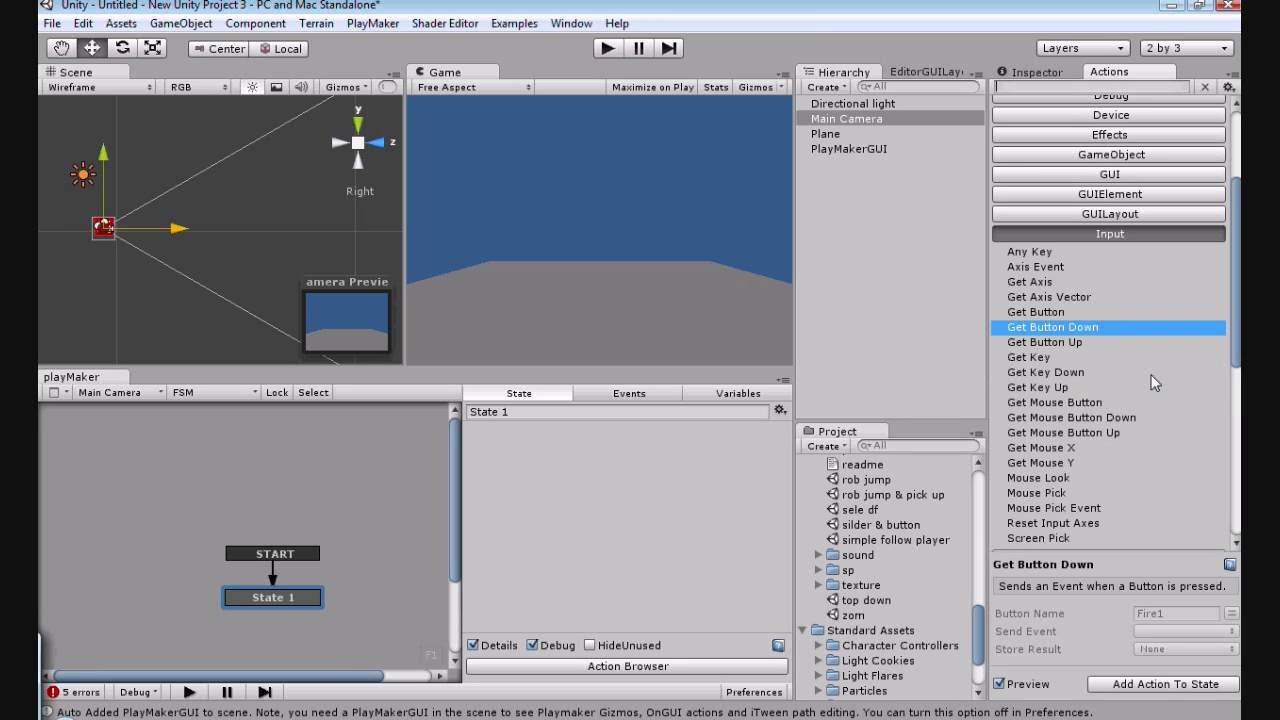
{"action": "left_click", "coordinate": [1050, 342]}
{"action": "left_click", "coordinate": [1050, 329]}
{"action": "left_click", "coordinate": [1078, 419]}
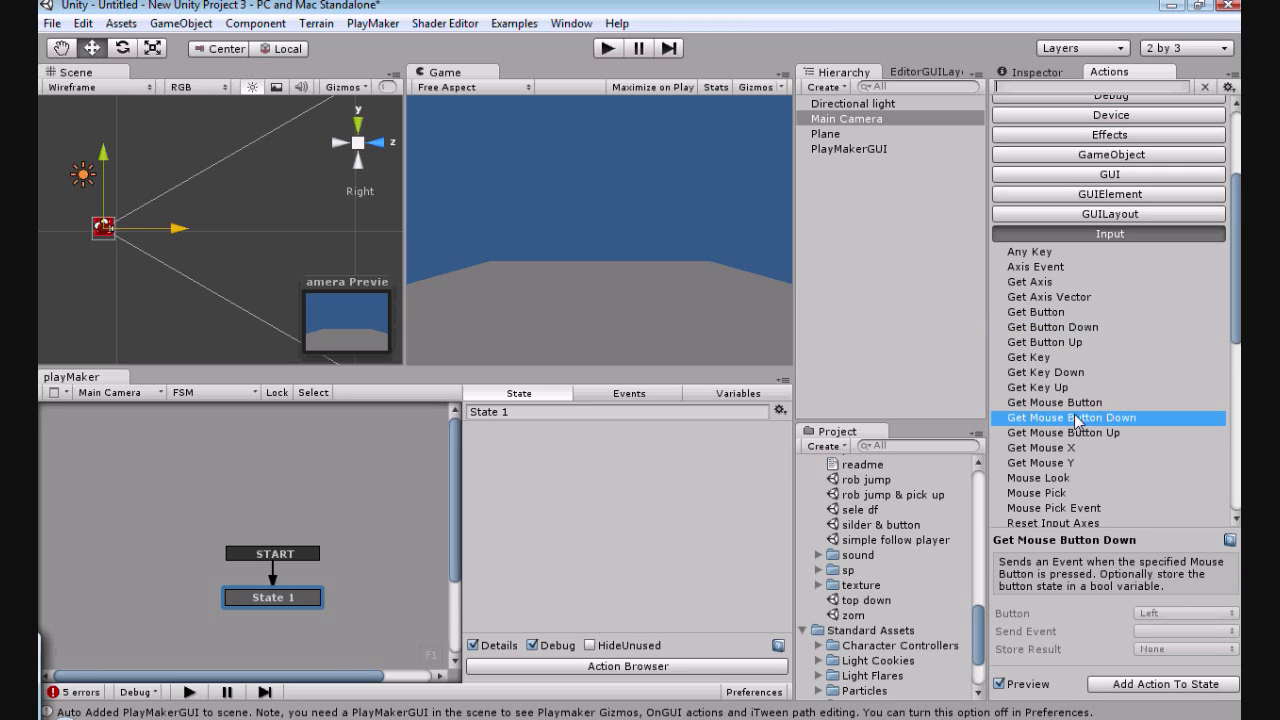
{"action": "left_click", "coordinate": [1165, 684]}
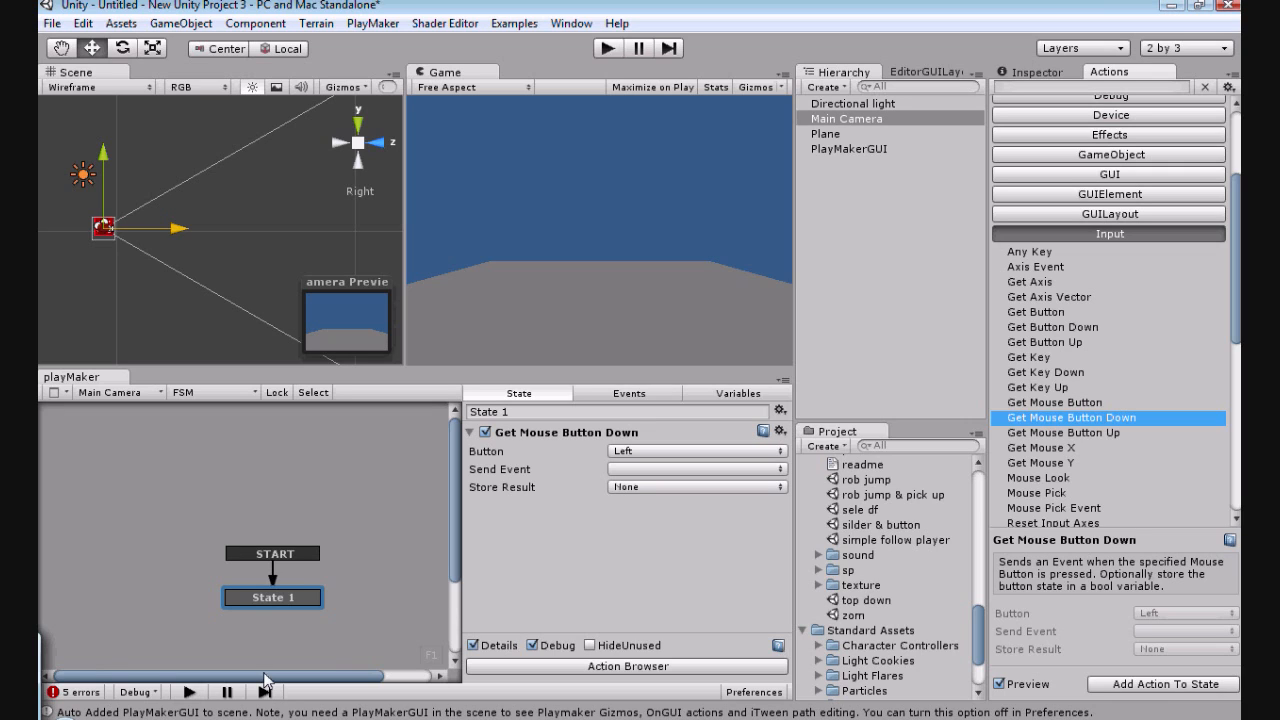
Add a second state to the FSM graph and place it level with State 1, on its right.
{"action": "left_click_drag", "start_coordinate": [266, 680], "coordinate": [306, 540]}
{"action": "right_click", "coordinate": [314, 543]}
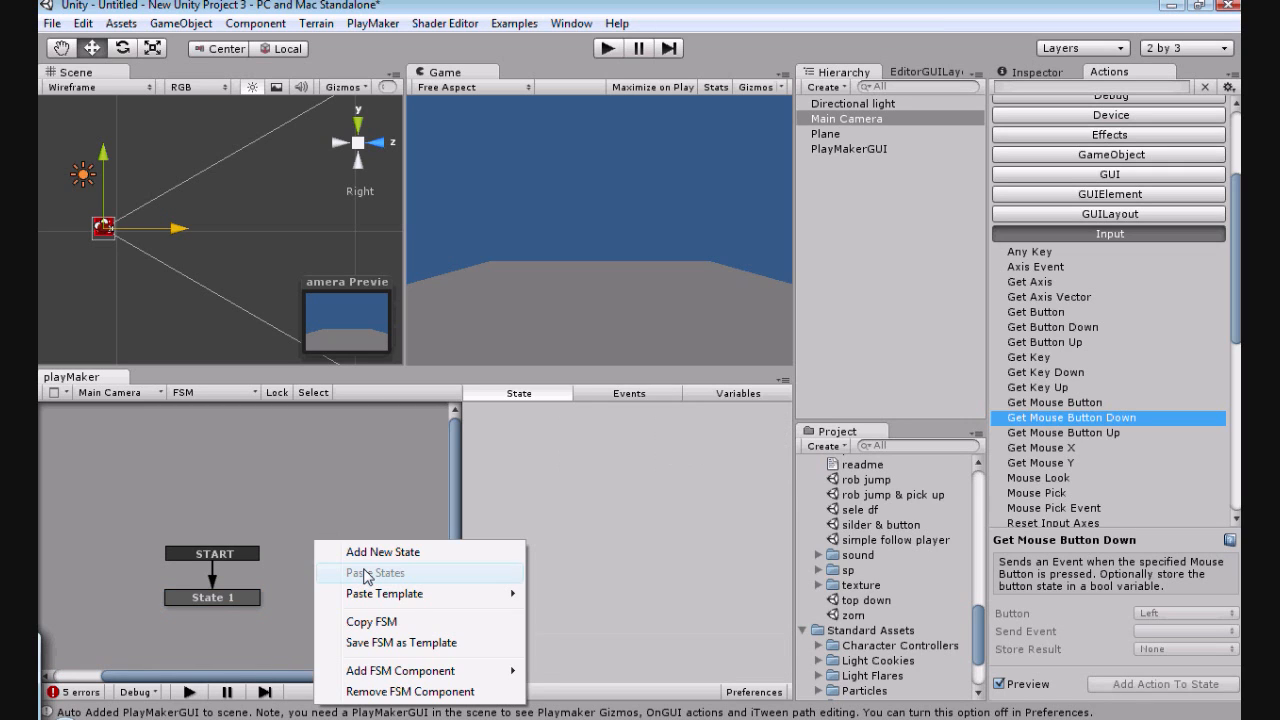
{"action": "left_click", "coordinate": [383, 552]}
{"action": "left_click_drag", "start_coordinate": [347, 546], "coordinate": [344, 597]}
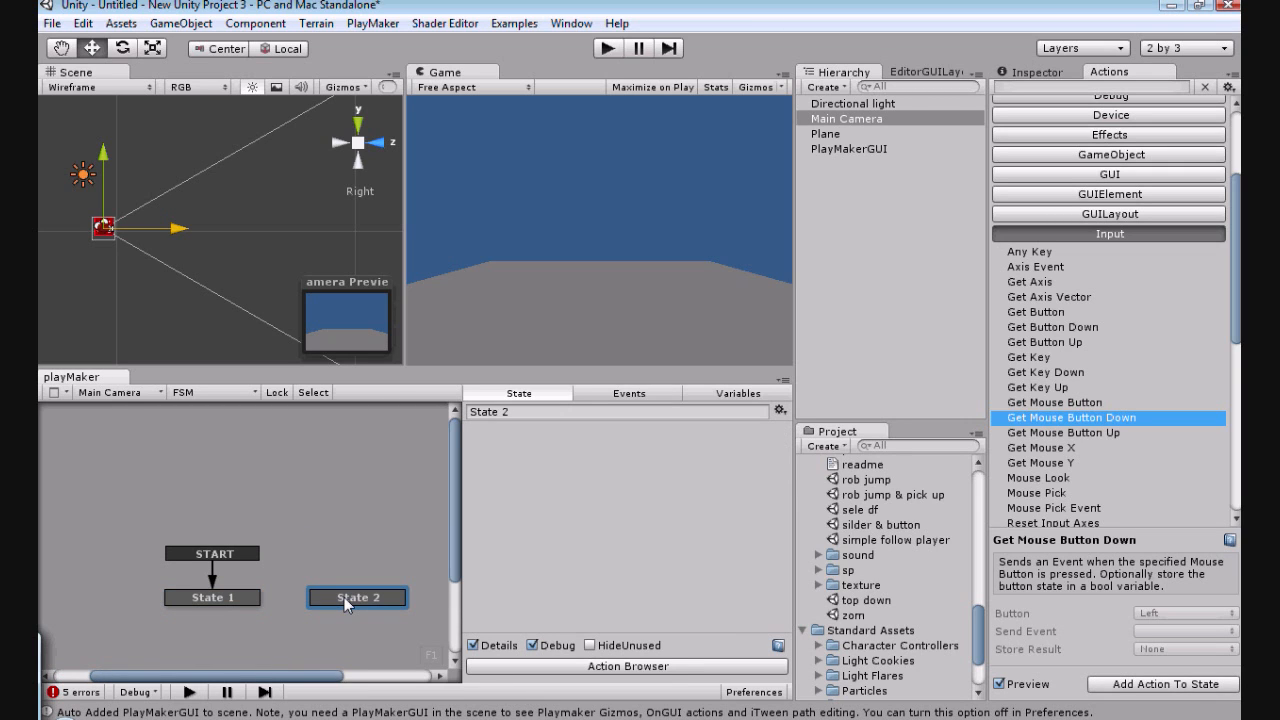
Add the Create Object action from the GameObject category to State 2.
{"action": "left_click", "coordinate": [1230, 207]}
{"action": "left_click", "coordinate": [1107, 155]}
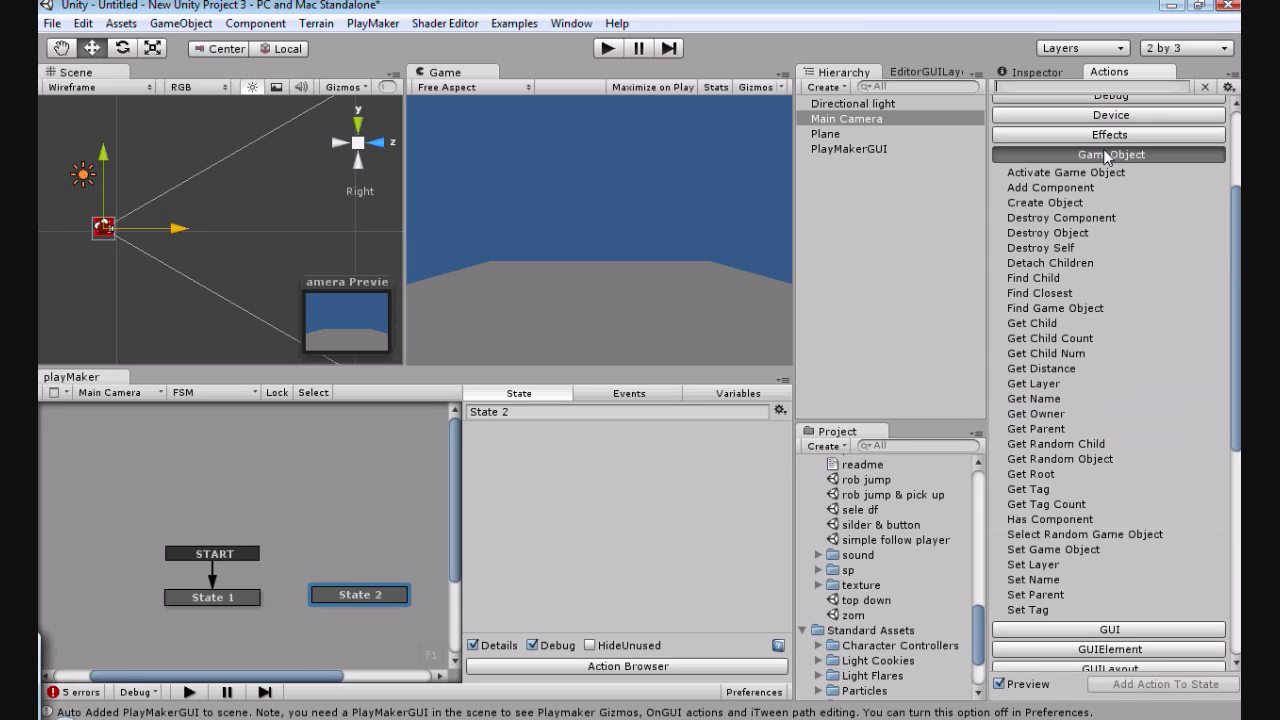
{"action": "left_click", "coordinate": [1045, 203]}
{"action": "left_click", "coordinate": [1140, 684]}
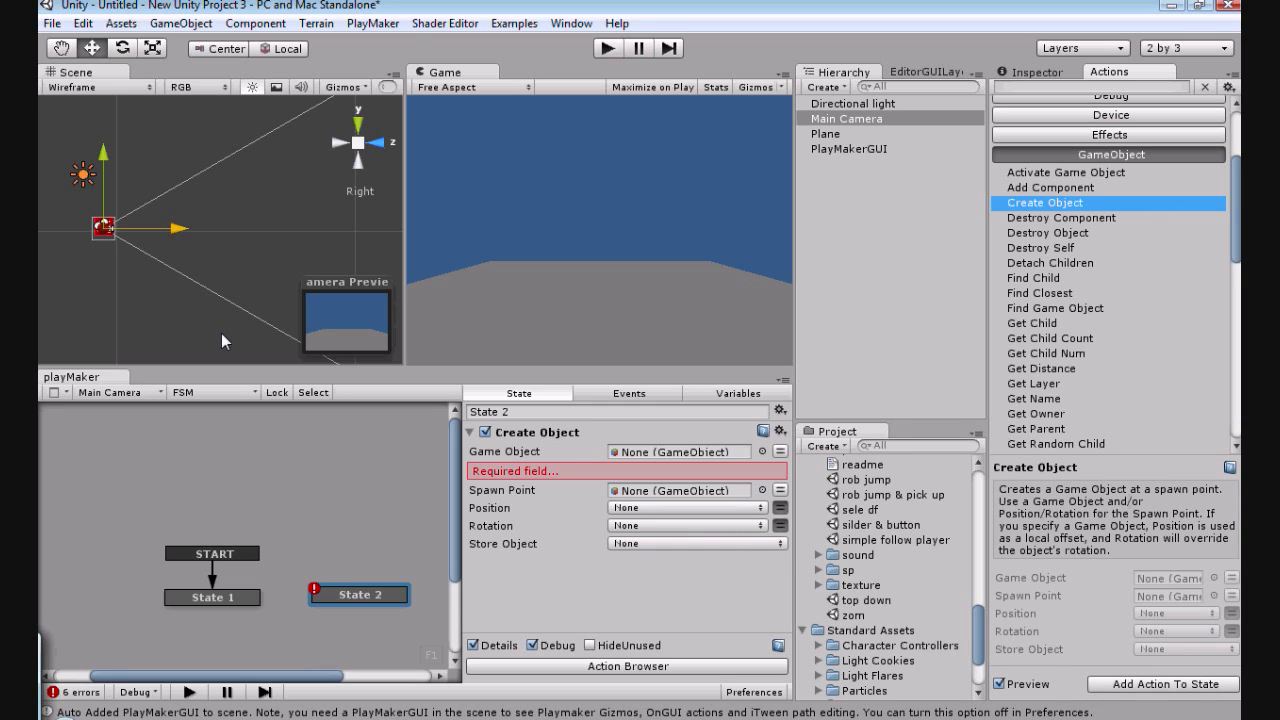
Create an empty game object and reset its transform to the origin.
{"action": "left_click", "coordinate": [181, 23]}
{"action": "left_click", "coordinate": [204, 46]}
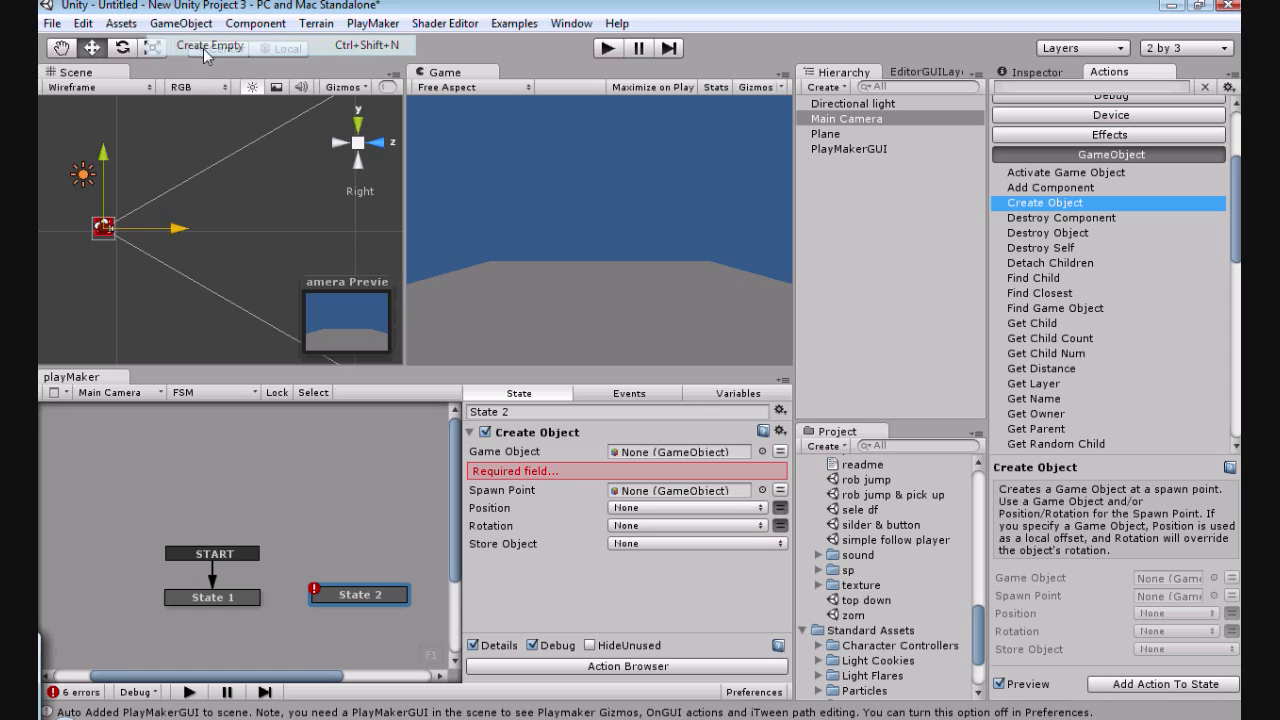
{"action": "left_click_drag", "start_coordinate": [278, 233], "coordinate": [212, 238]}
{"action": "left_click", "coordinate": [1236, 129]}
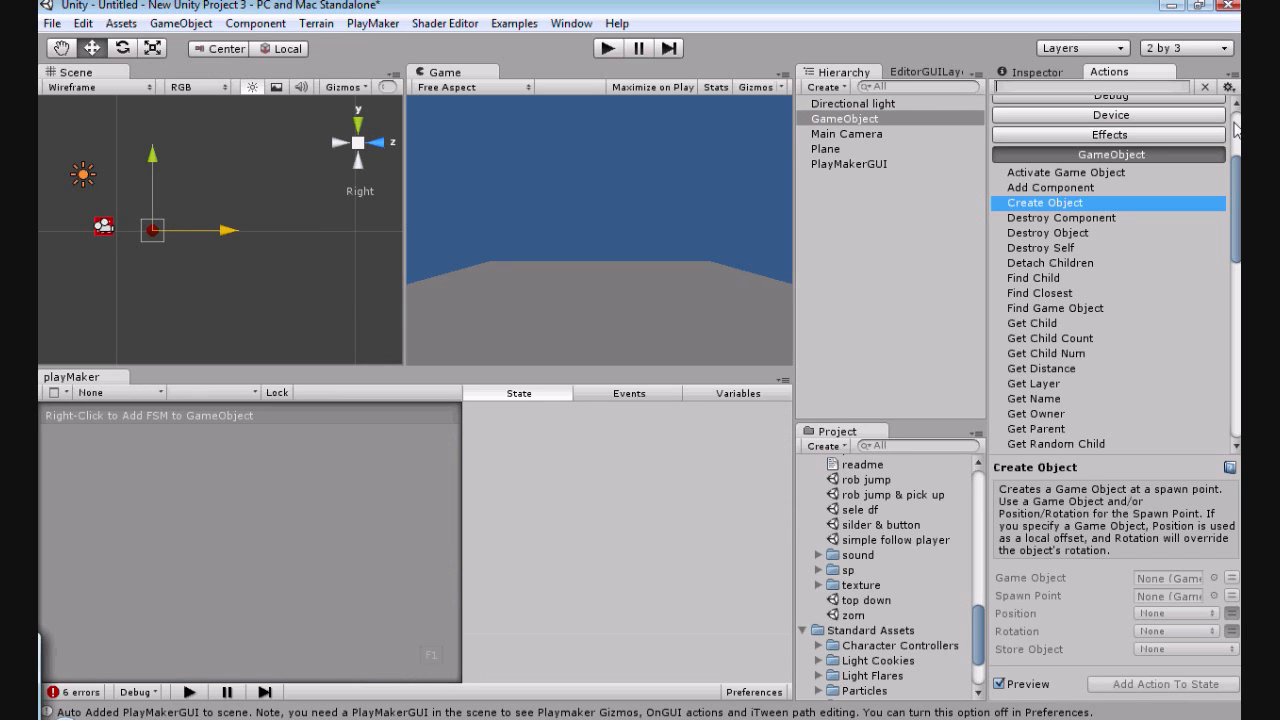
{"action": "left_click", "coordinate": [1062, 77]}
{"action": "left_click", "coordinate": [1232, 128]}
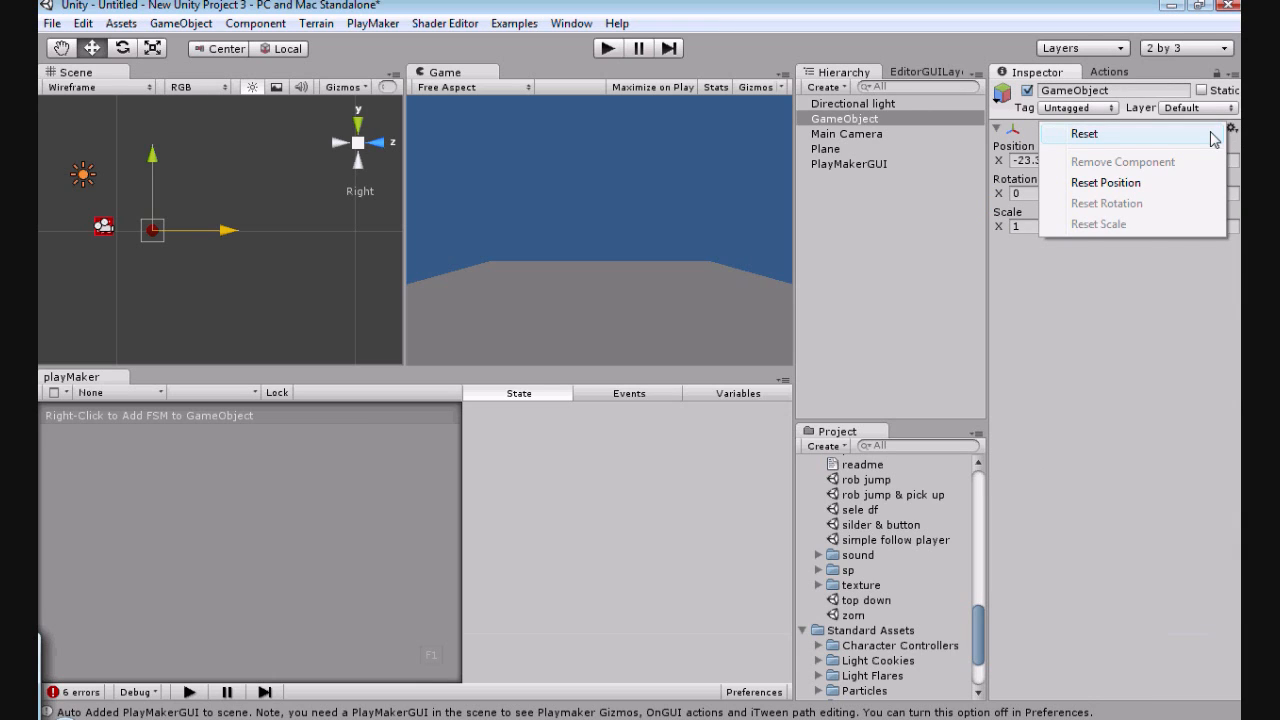
{"action": "left_click", "coordinate": [1085, 133]}
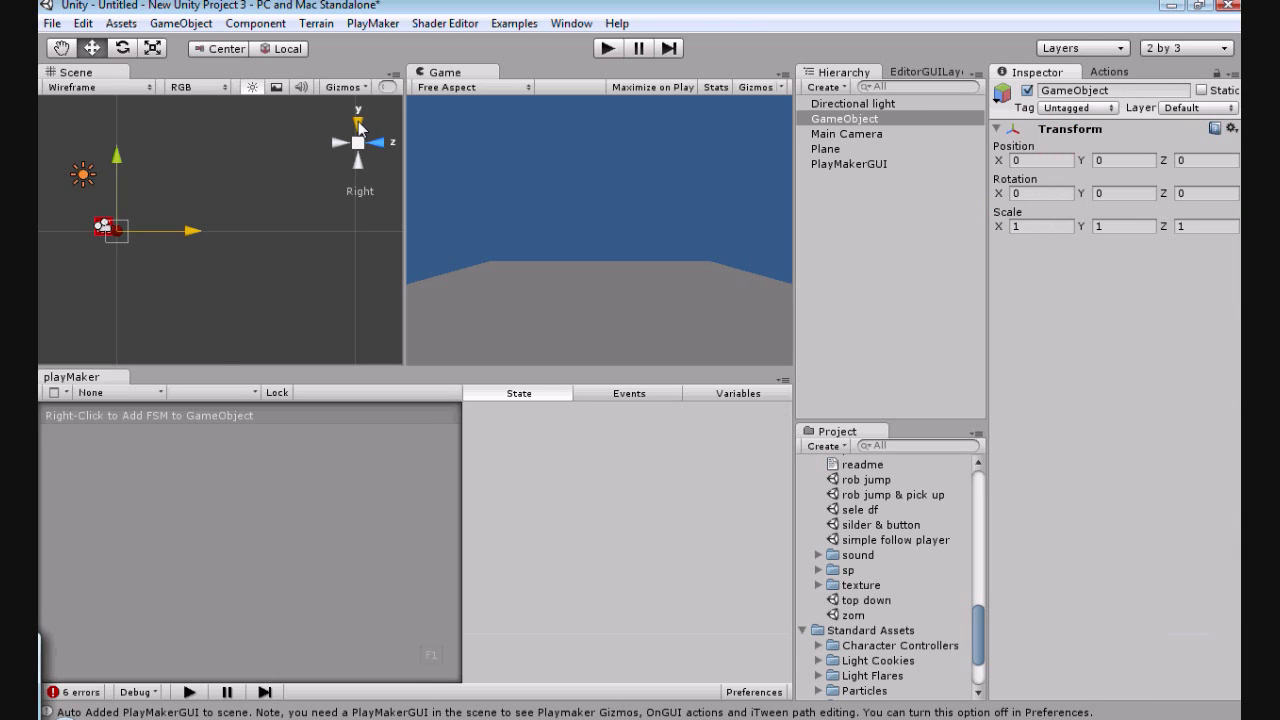
Move the empty game object in front of the camera, to about Y 1.18 and Z 3.16.
{"action": "left_click", "coordinate": [358, 124]}
{"action": "left_click", "coordinate": [376, 150]}
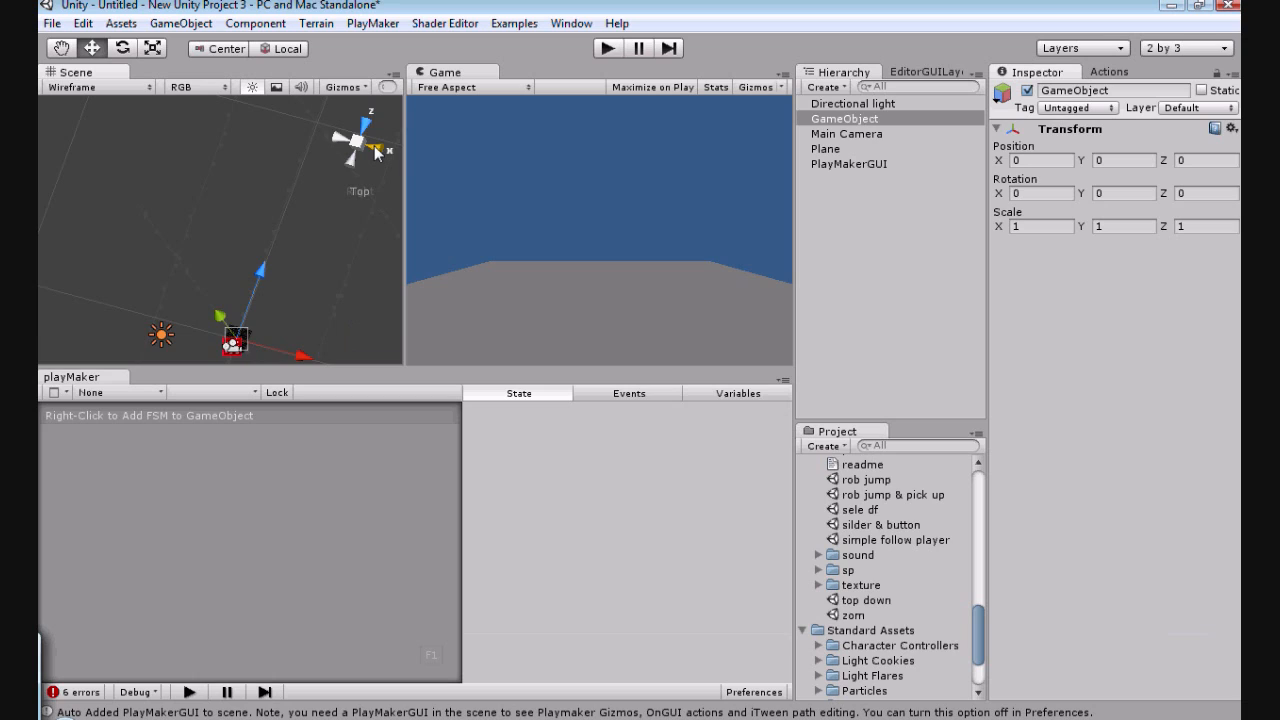
{"action": "left_click_drag", "start_coordinate": [164, 236], "coordinate": [194, 231]}
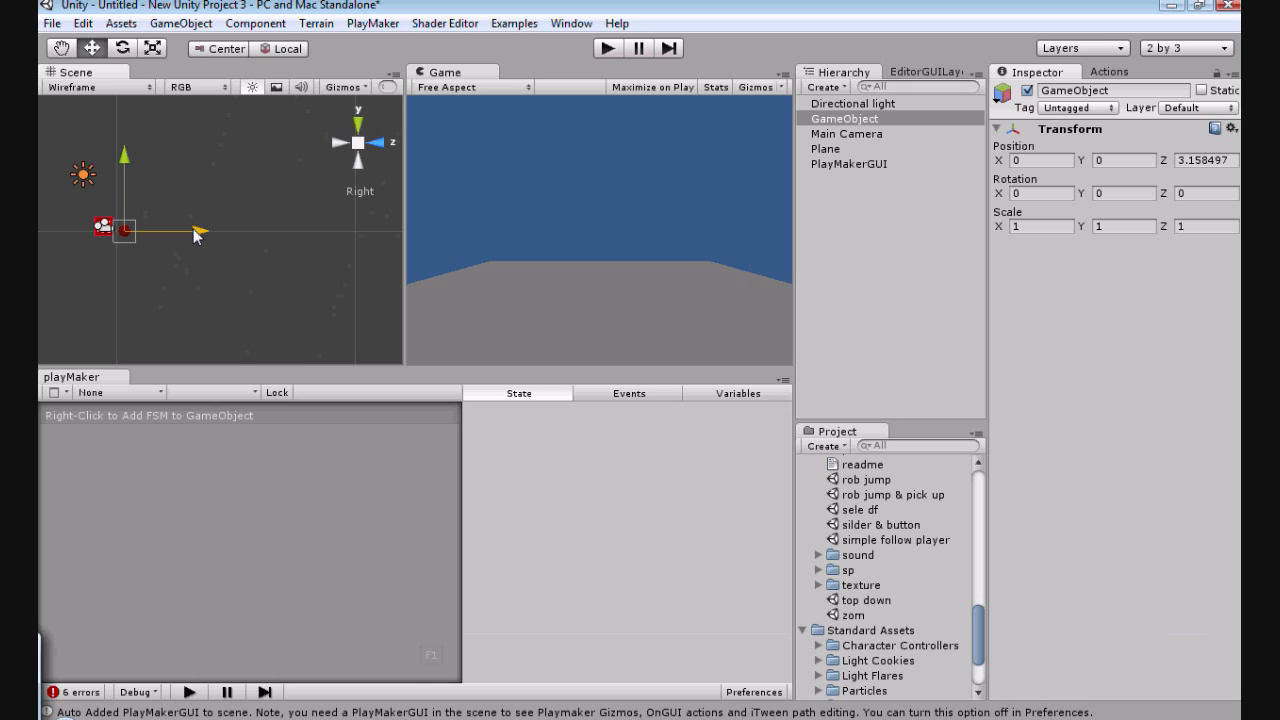
{"action": "left_click_drag", "start_coordinate": [123, 184], "coordinate": [123, 181]}
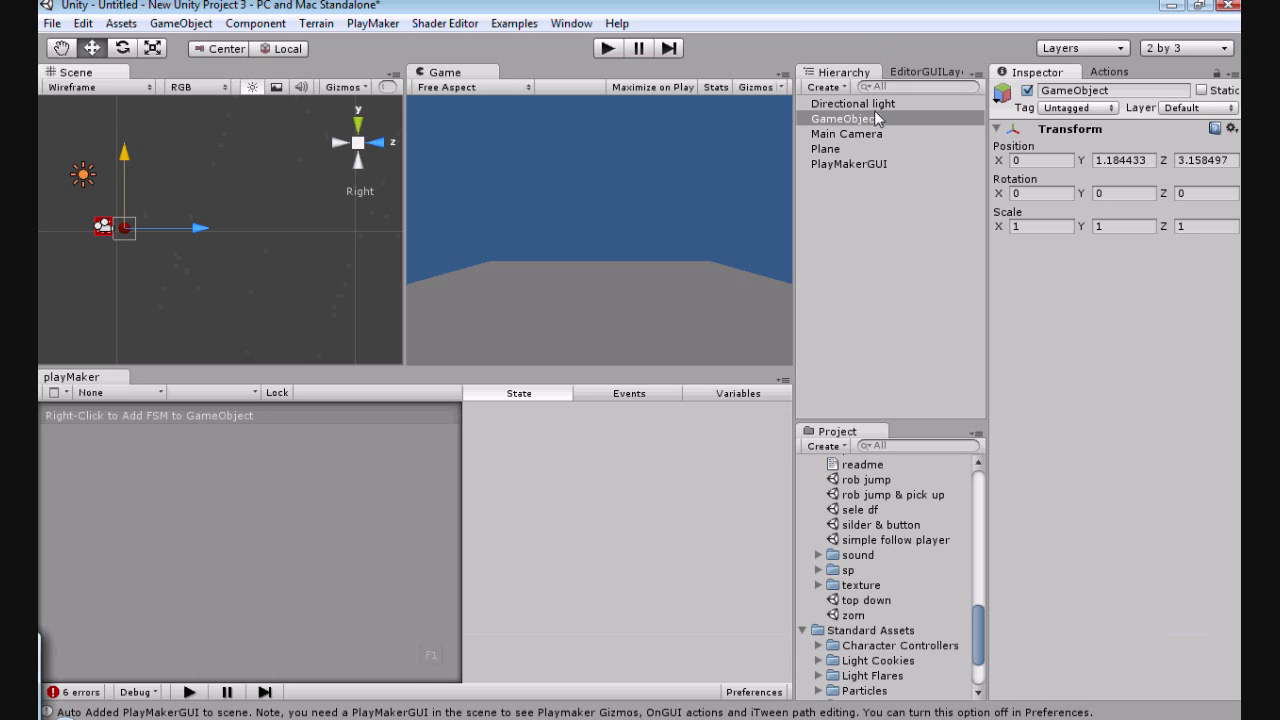
Rename the empty game object as poin.
{"action": "left_click", "coordinate": [1081, 91]}
{"action": "type", "text": "poin"}
{"action": "key", "text": "Return"}
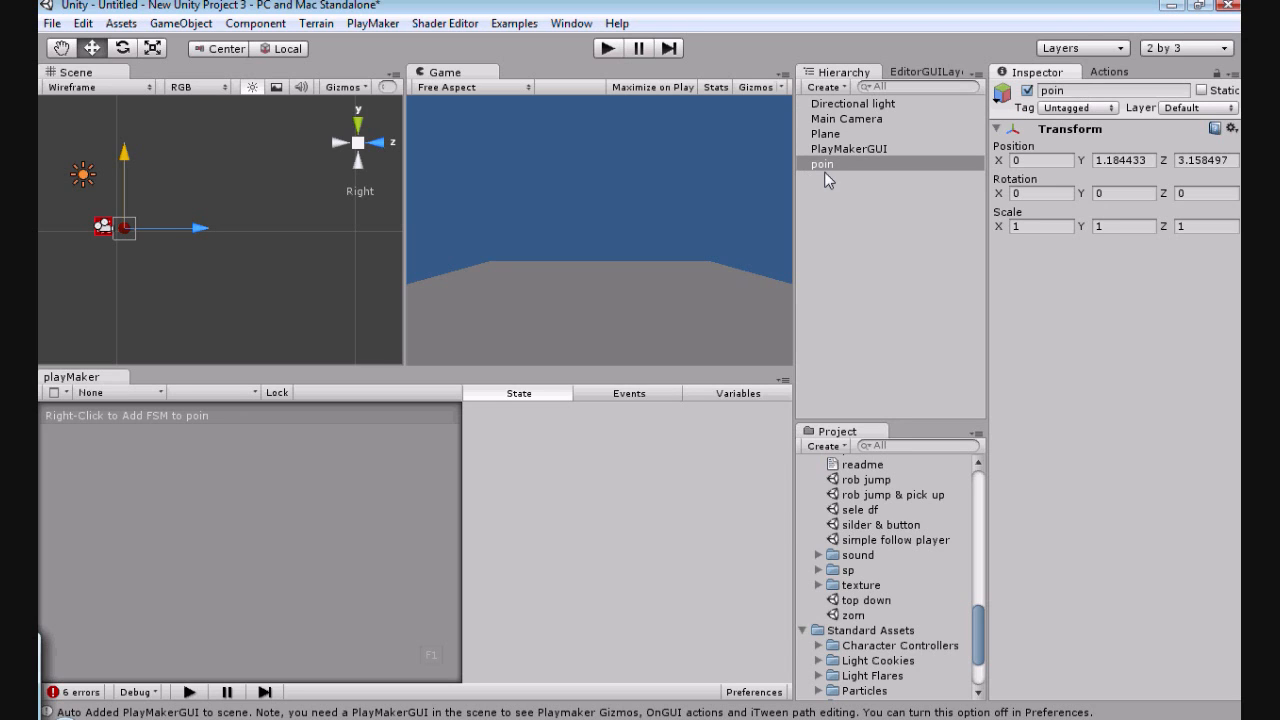
In the Main Camera's State 2, set Create Object's spawn point to poin and store the created object in variable b.
{"action": "left_click", "coordinate": [831, 120]}
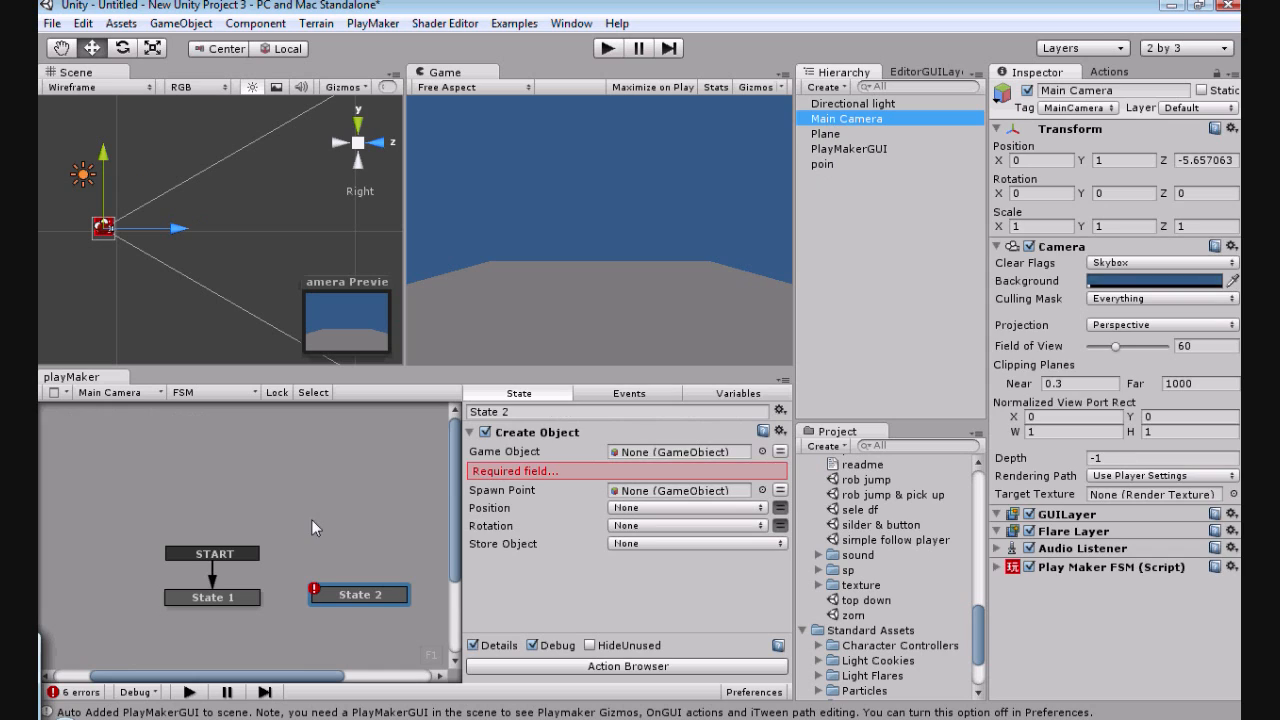
{"action": "left_click_drag", "start_coordinate": [822, 164], "coordinate": [654, 490]}
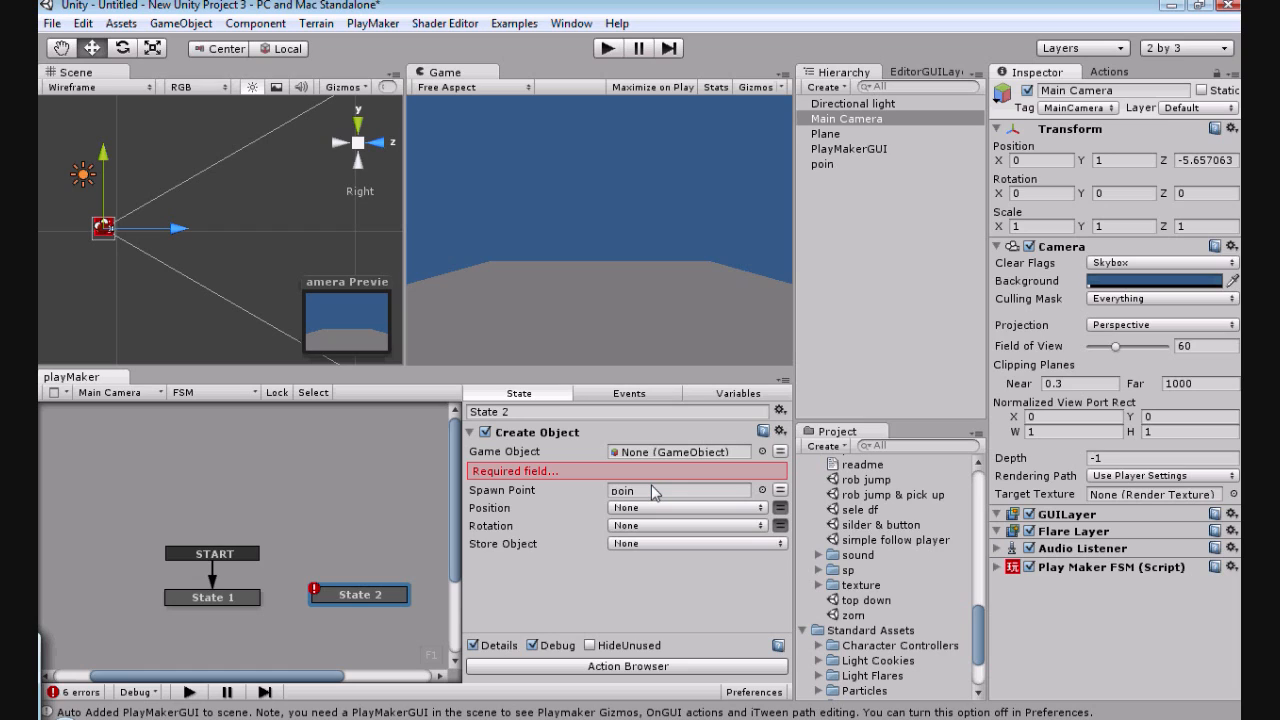
{"action": "left_click", "coordinate": [657, 546]}
{"action": "left_click", "coordinate": [652, 571]}
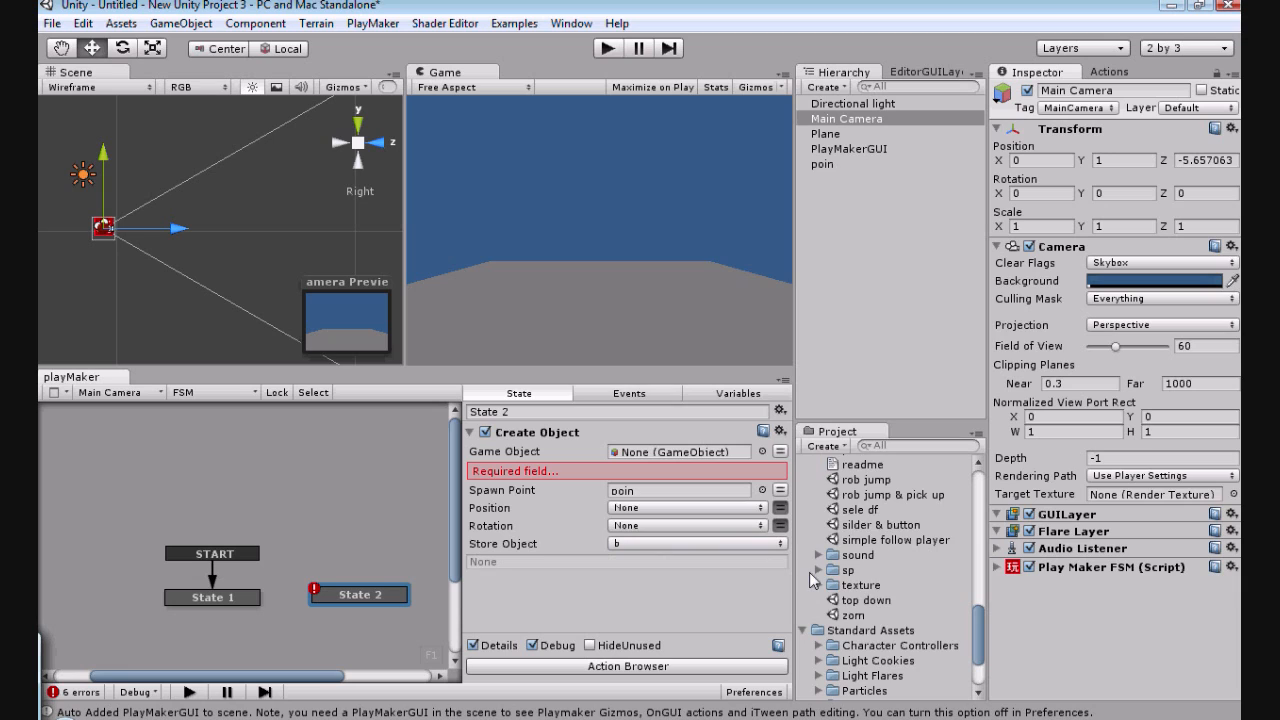
Assign the ge prefab from the prefad folder as Create Object's game object and collapse the action.
{"action": "scroll", "coordinate": [811, 578], "scroll_direction": "up", "scroll_amount": 2}
{"action": "left_click", "coordinate": [820, 506]}
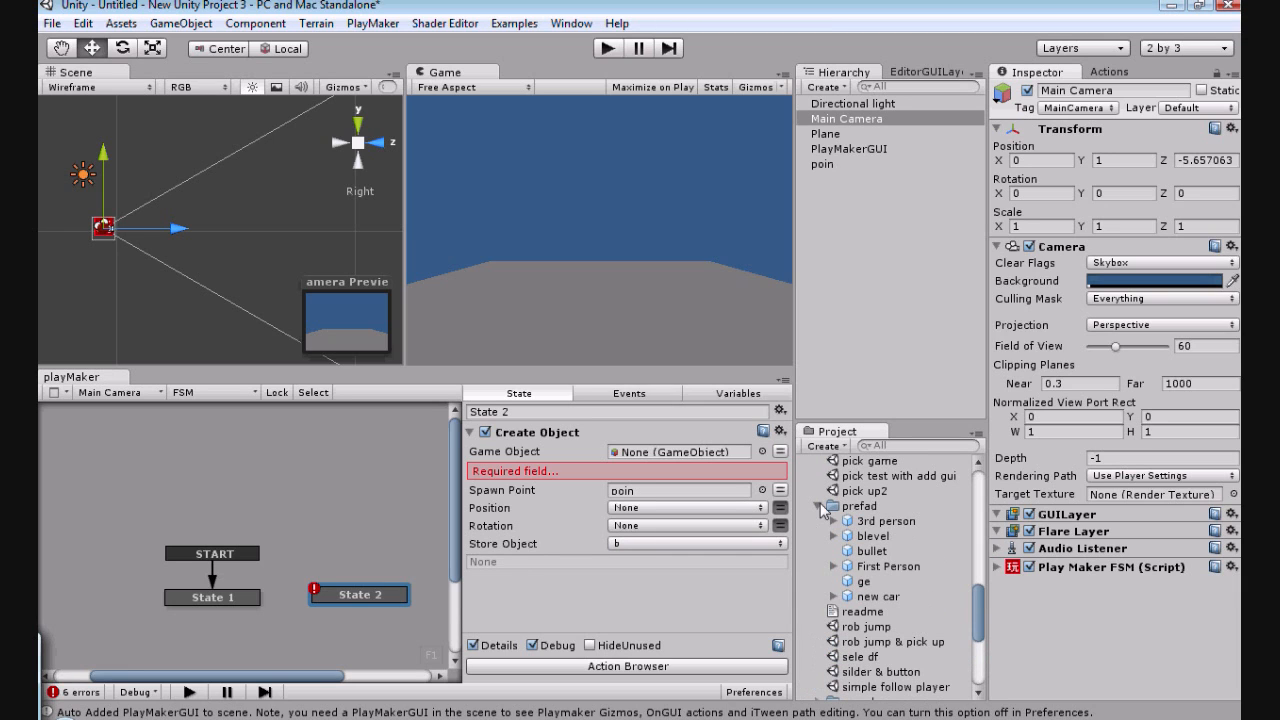
{"action": "left_click_drag", "start_coordinate": [850, 584], "coordinate": [695, 462]}
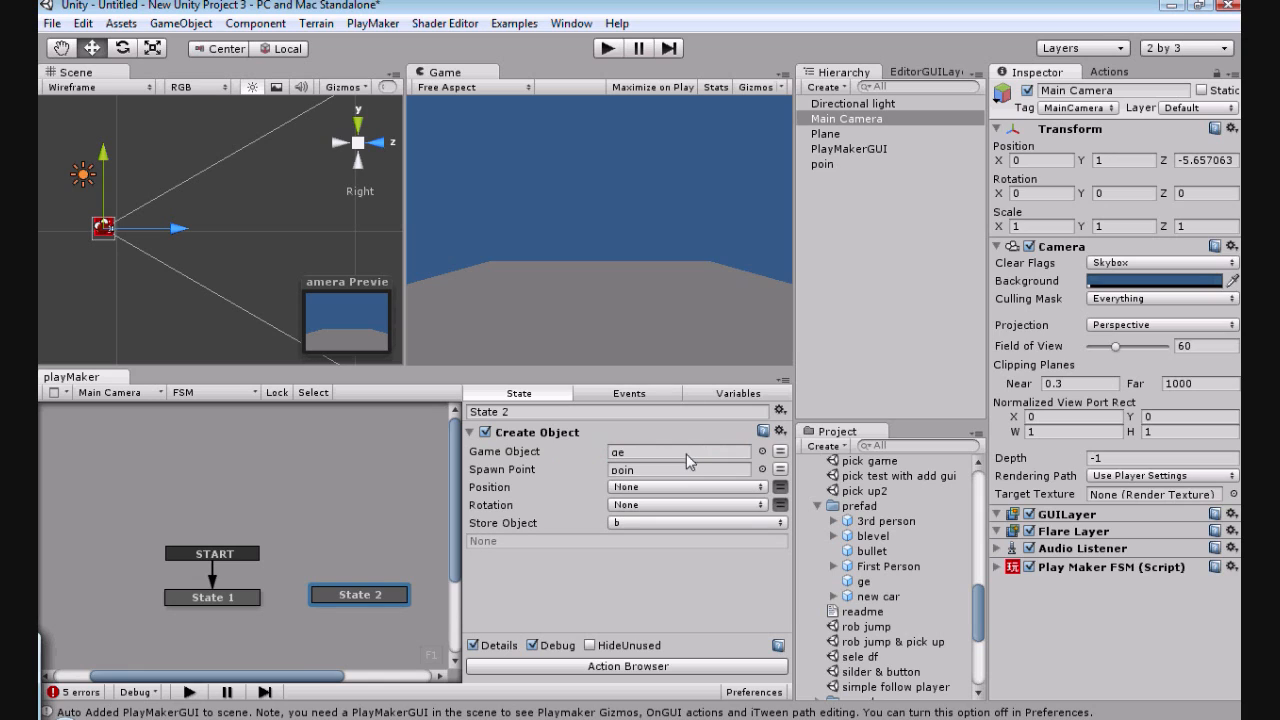
{"action": "left_click", "coordinate": [471, 432]}
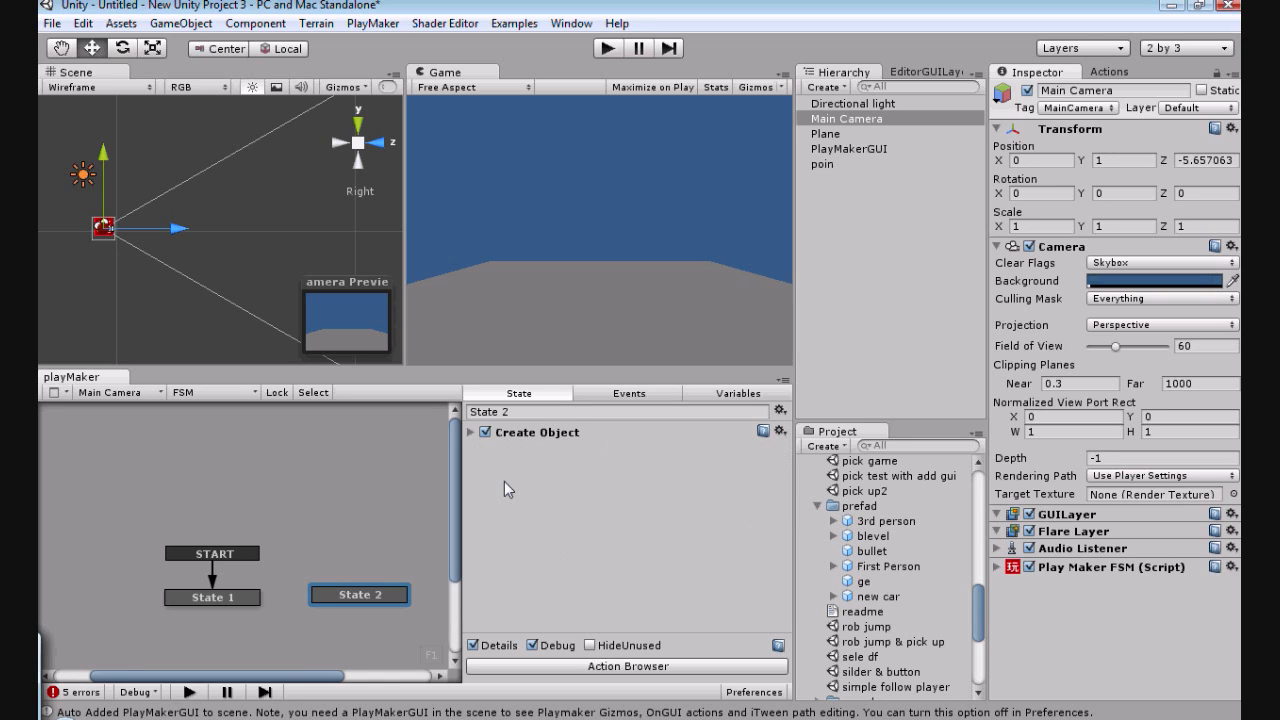
Add the Add Force action from the Physics category to State 2.
{"action": "left_click", "coordinate": [1100, 72]}
{"action": "scroll", "coordinate": [1122, 268], "scroll_direction": "down", "scroll_amount": 5}
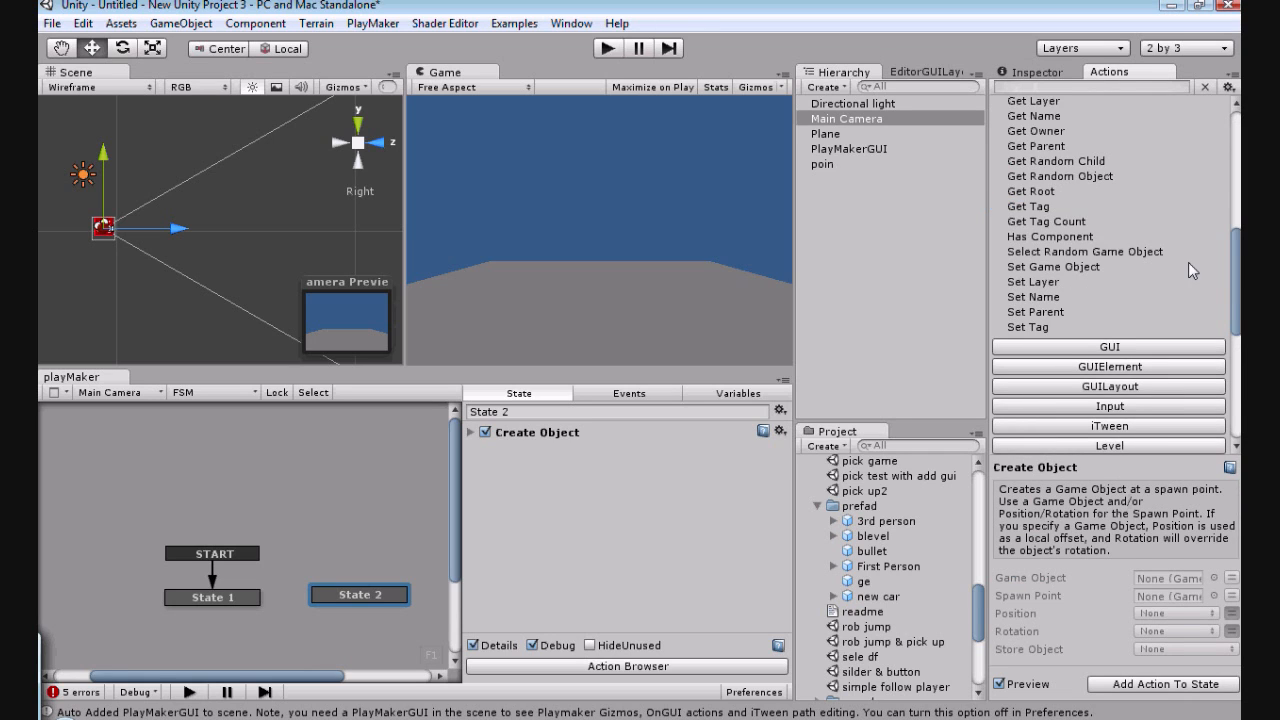
{"action": "scroll", "coordinate": [1188, 263], "scroll_direction": "down", "scroll_amount": 5}
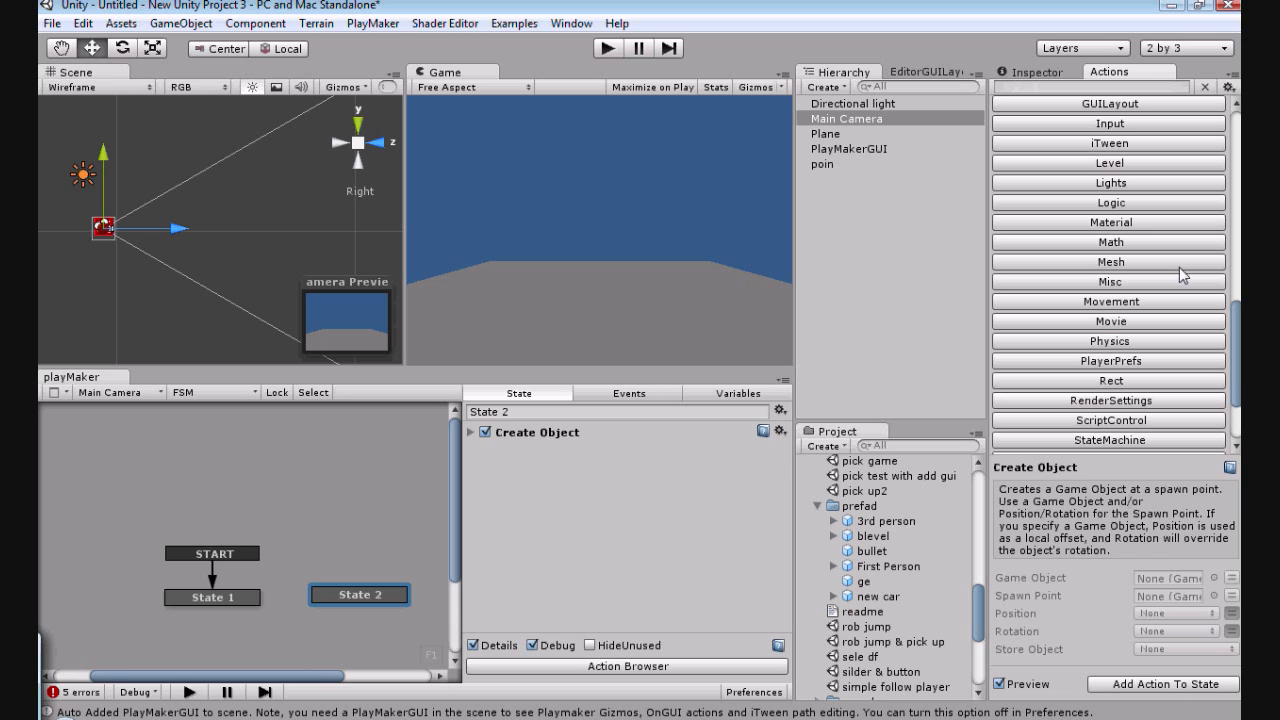
{"action": "left_click", "coordinate": [1122, 344]}
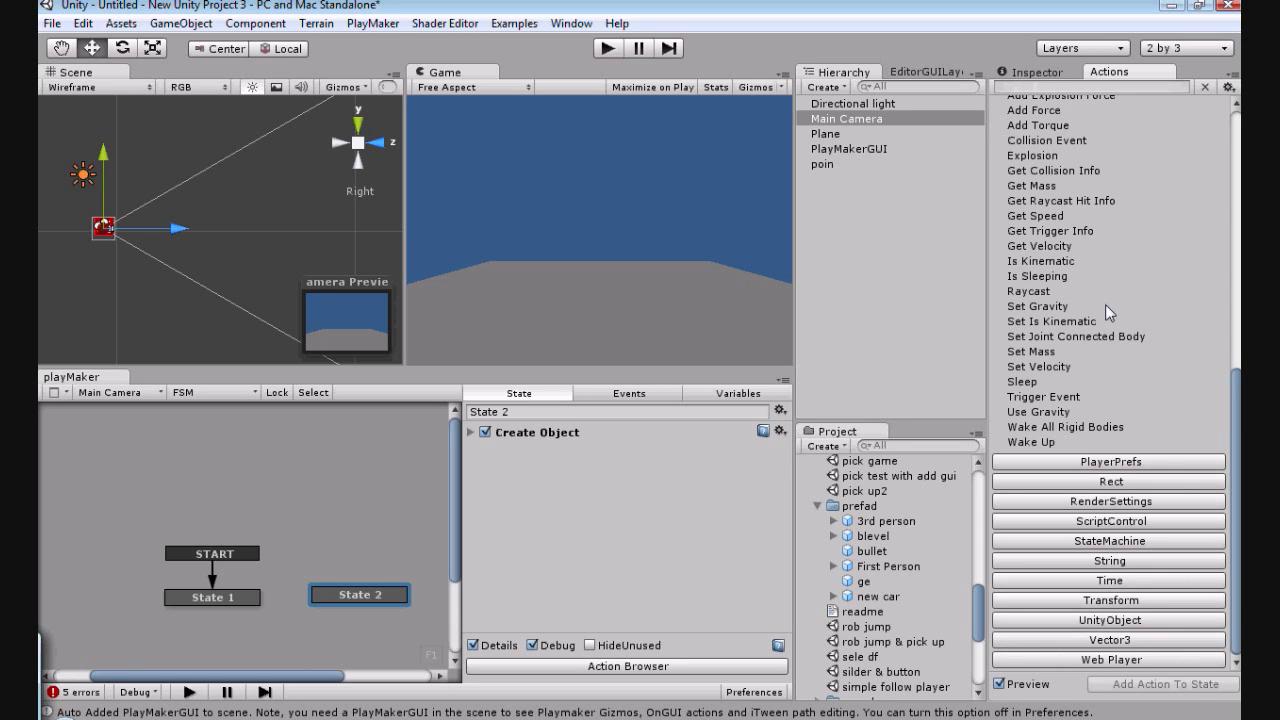
{"action": "scroll", "coordinate": [1105, 304], "scroll_direction": "up", "scroll_amount": 3}
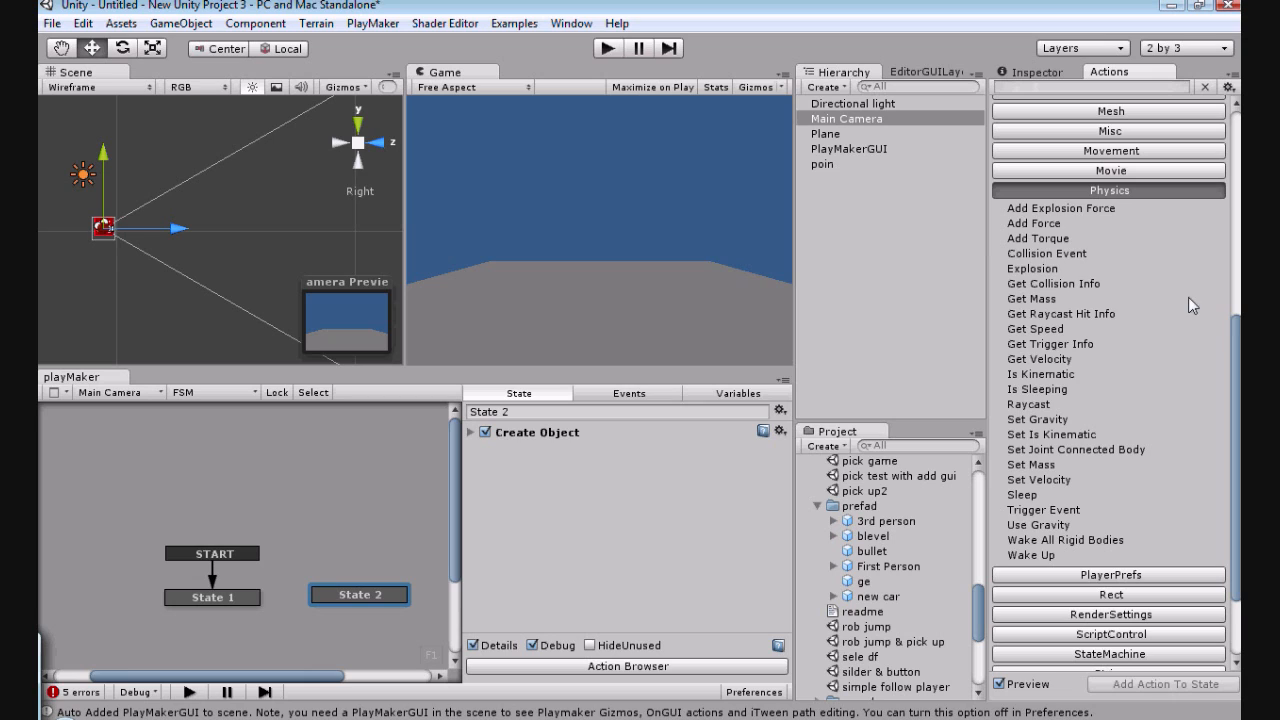
{"action": "left_click", "coordinate": [1033, 224]}
{"action": "left_click", "coordinate": [1124, 684]}
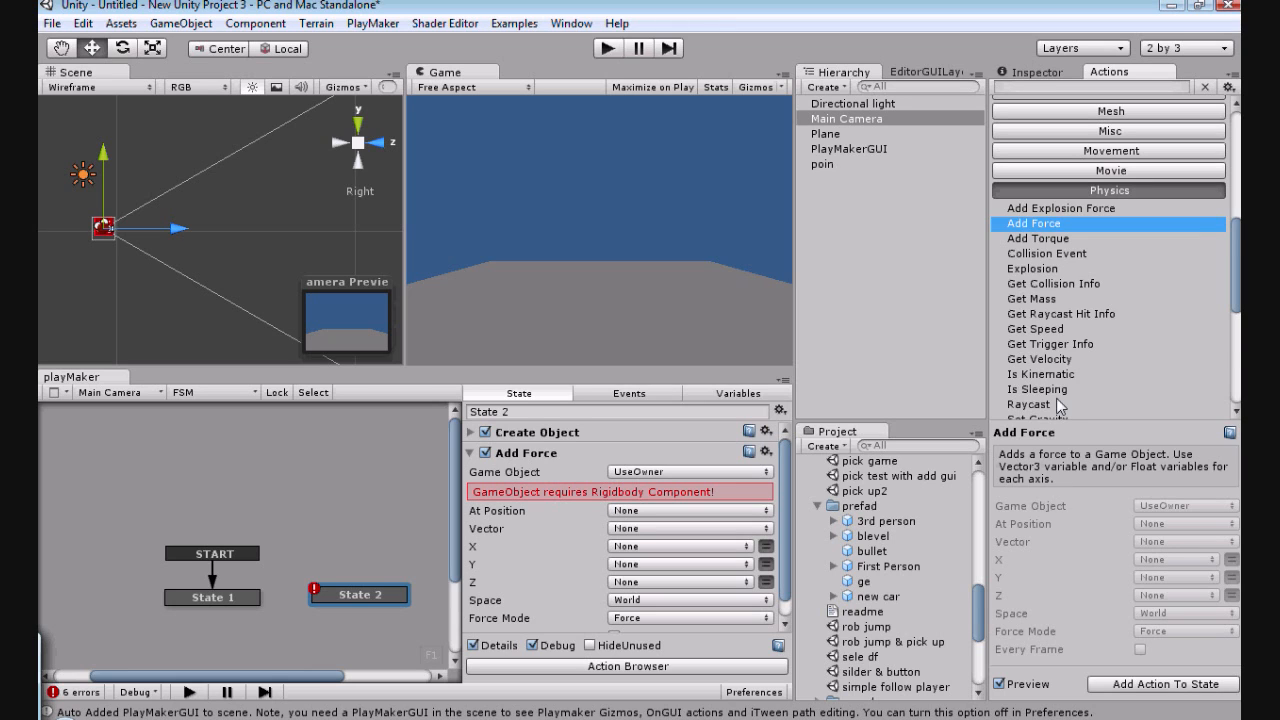
{"action": "scroll", "coordinate": [1206, 309], "scroll_direction": "down", "scroll_amount": 5}
{"action": "scroll", "coordinate": [1207, 311], "scroll_direction": "down", "scroll_amount": 3}
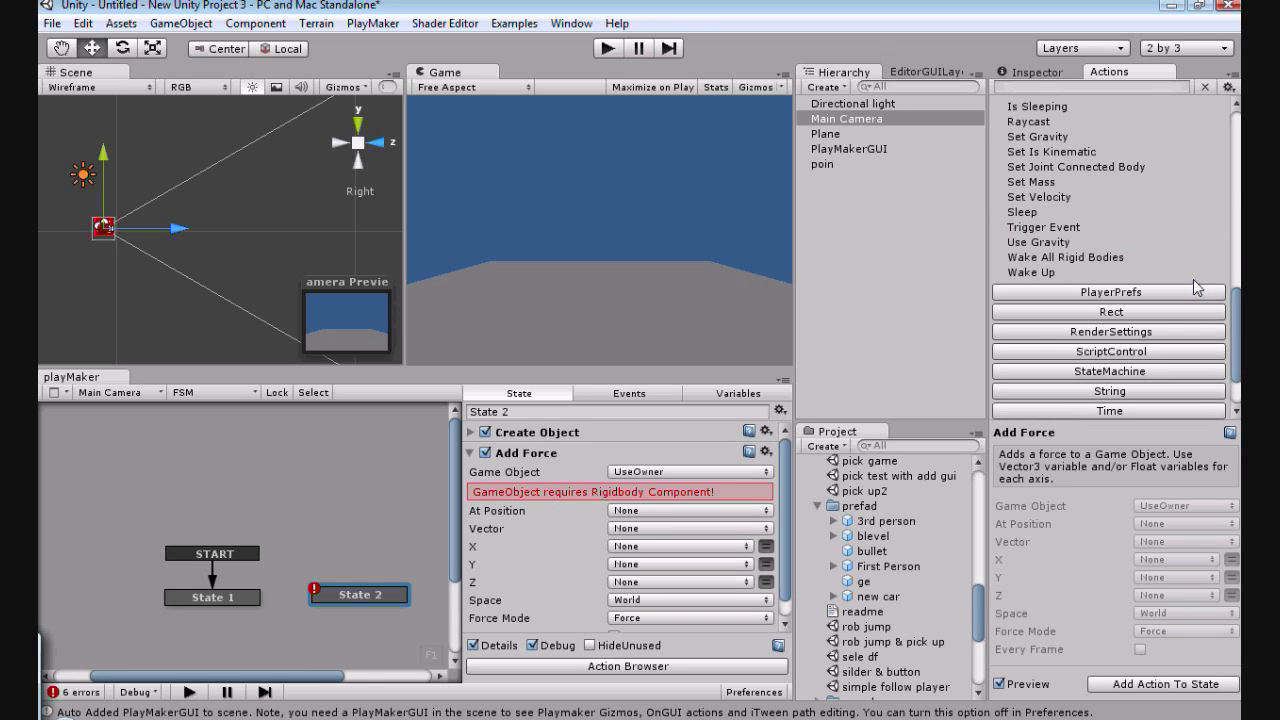
{"action": "scroll", "coordinate": [1187, 300], "scroll_direction": "up", "scroll_amount": 2}
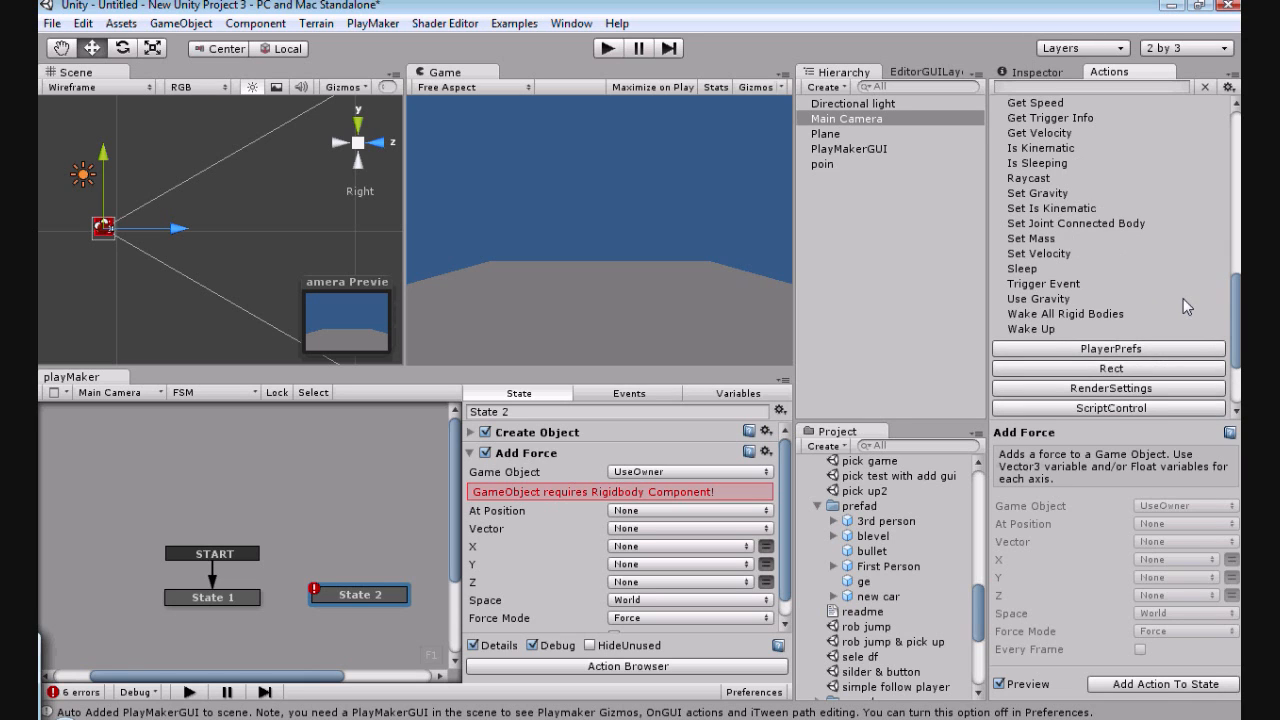
{"action": "scroll", "coordinate": [1183, 300], "scroll_direction": "up", "scroll_amount": 2}
{"action": "scroll", "coordinate": [1180, 315], "scroll_direction": "up", "scroll_amount": 2}
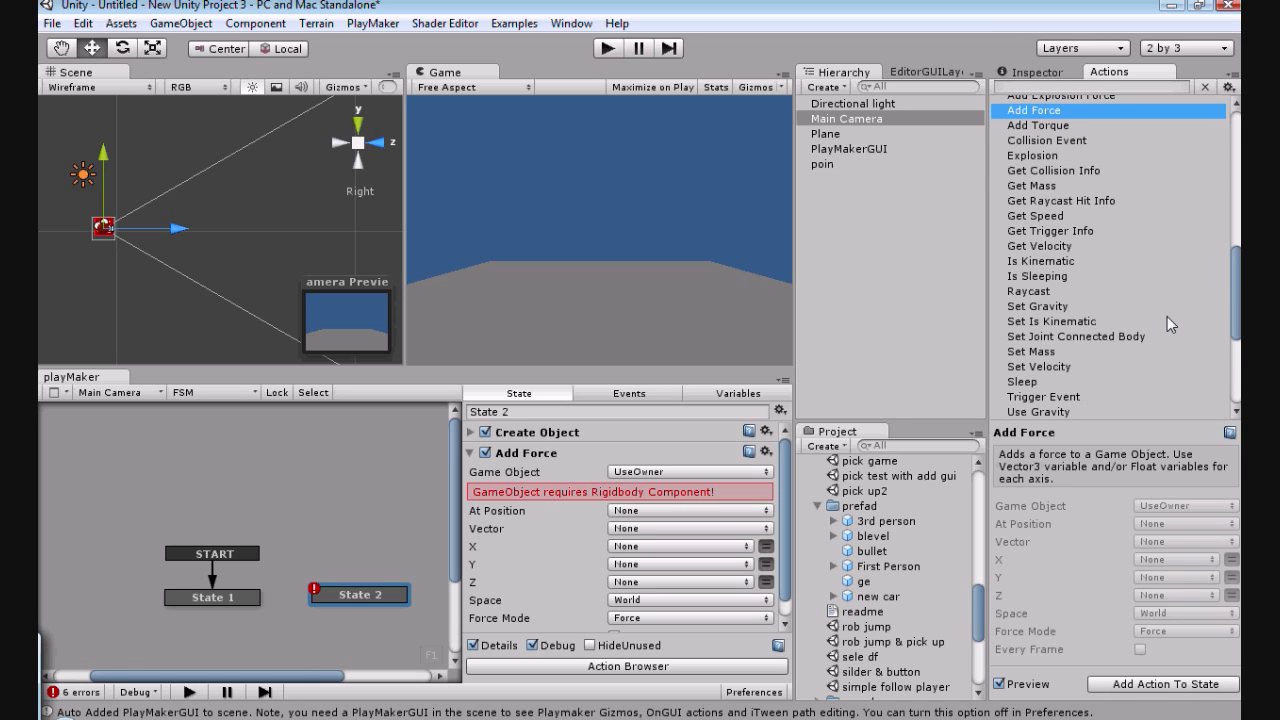
{"action": "scroll", "coordinate": [1140, 280], "scroll_direction": "up", "scroll_amount": 2}
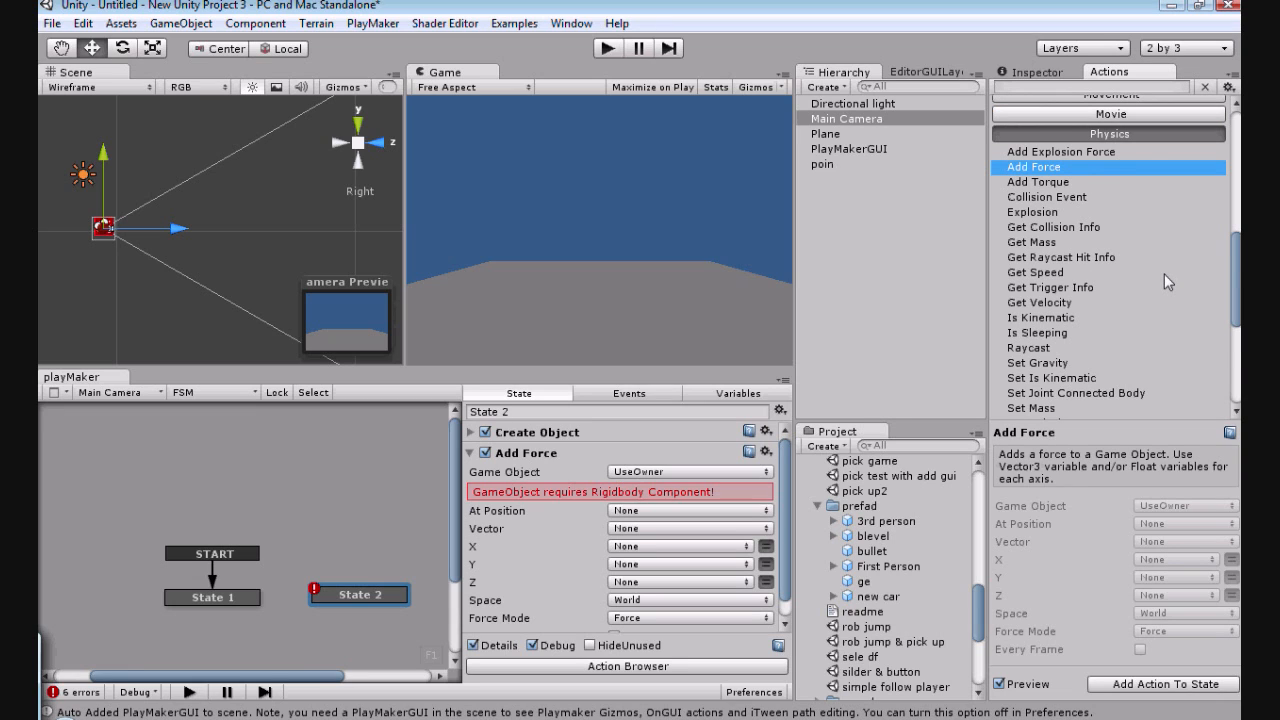
{"action": "scroll", "coordinate": [1164, 280], "scroll_direction": "down", "scroll_amount": 3}
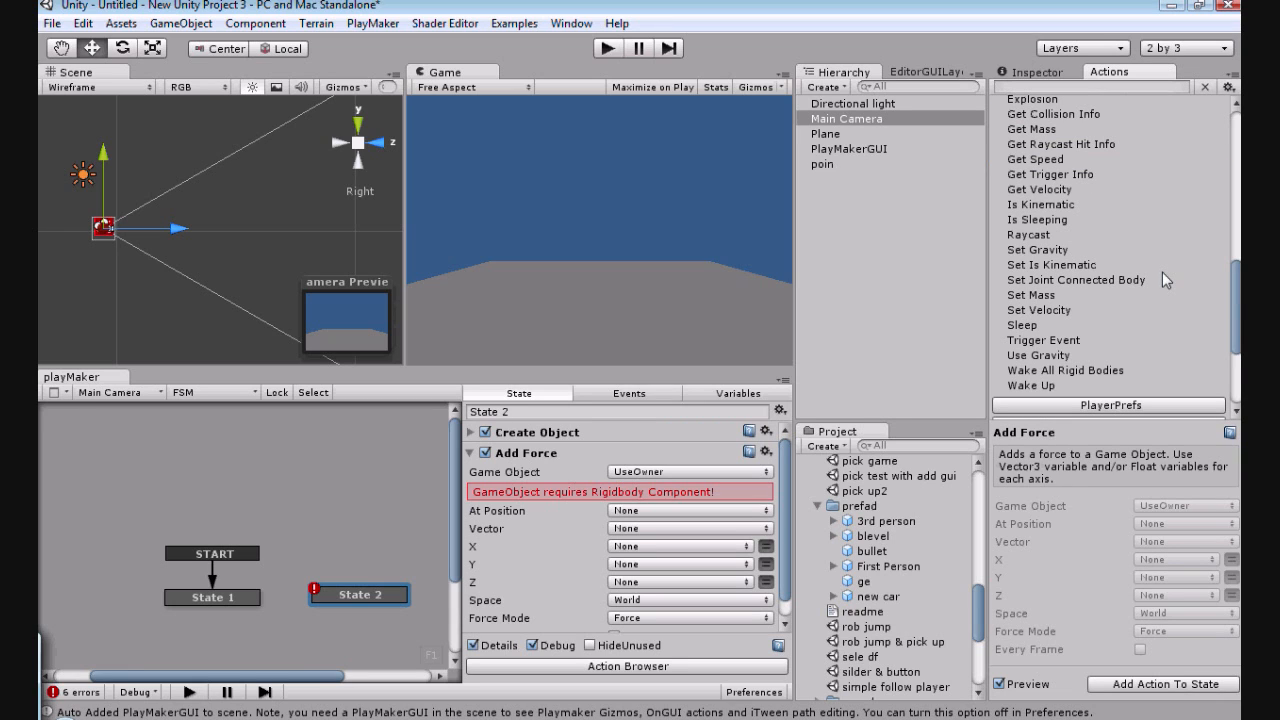
Set Add Force's game object to SpecifyGameObject and link it to variable b.
{"action": "left_click", "coordinate": [716, 474]}
{"action": "left_click", "coordinate": [692, 499]}
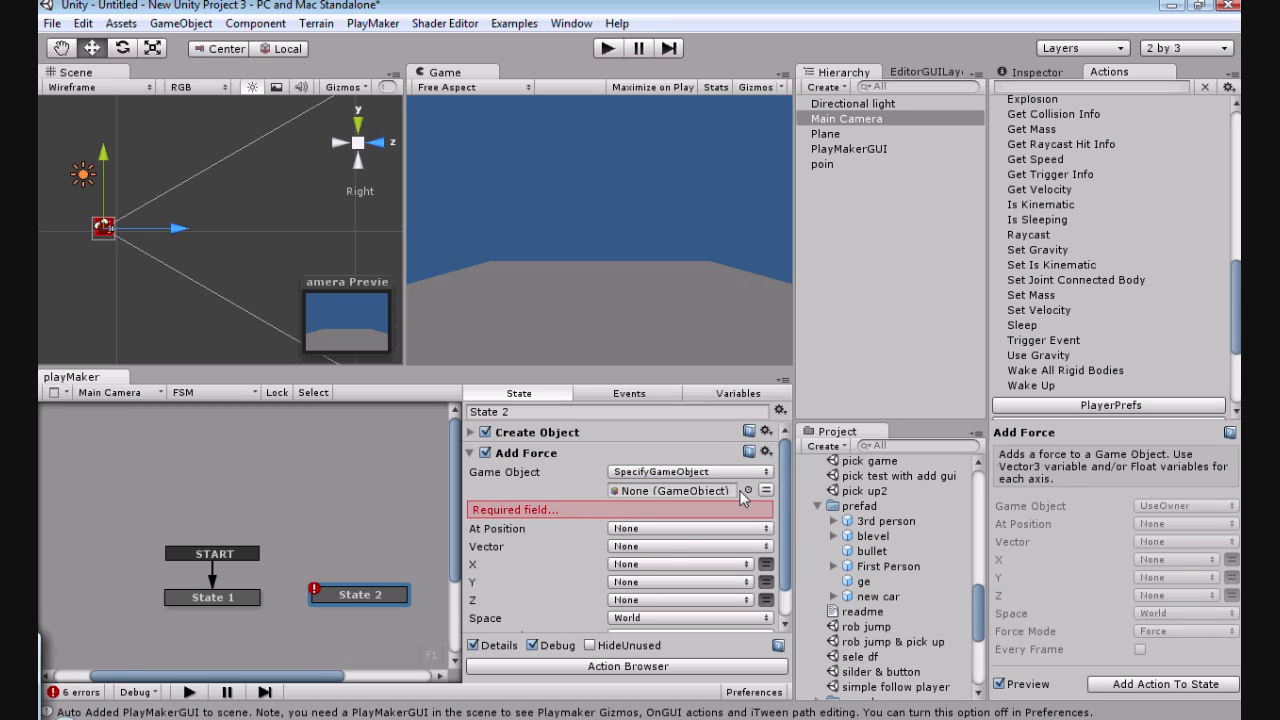
{"action": "left_click", "coordinate": [767, 494]}
{"action": "left_click", "coordinate": [690, 490]}
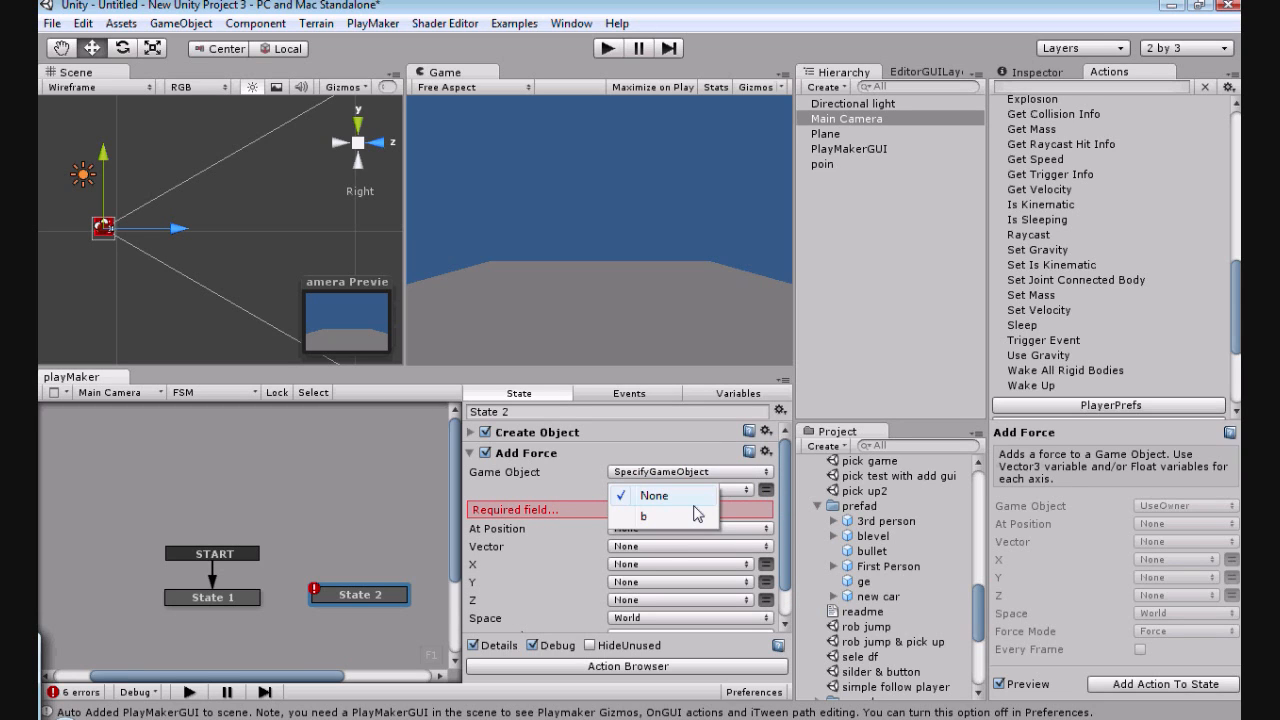
{"action": "left_click", "coordinate": [697, 514]}
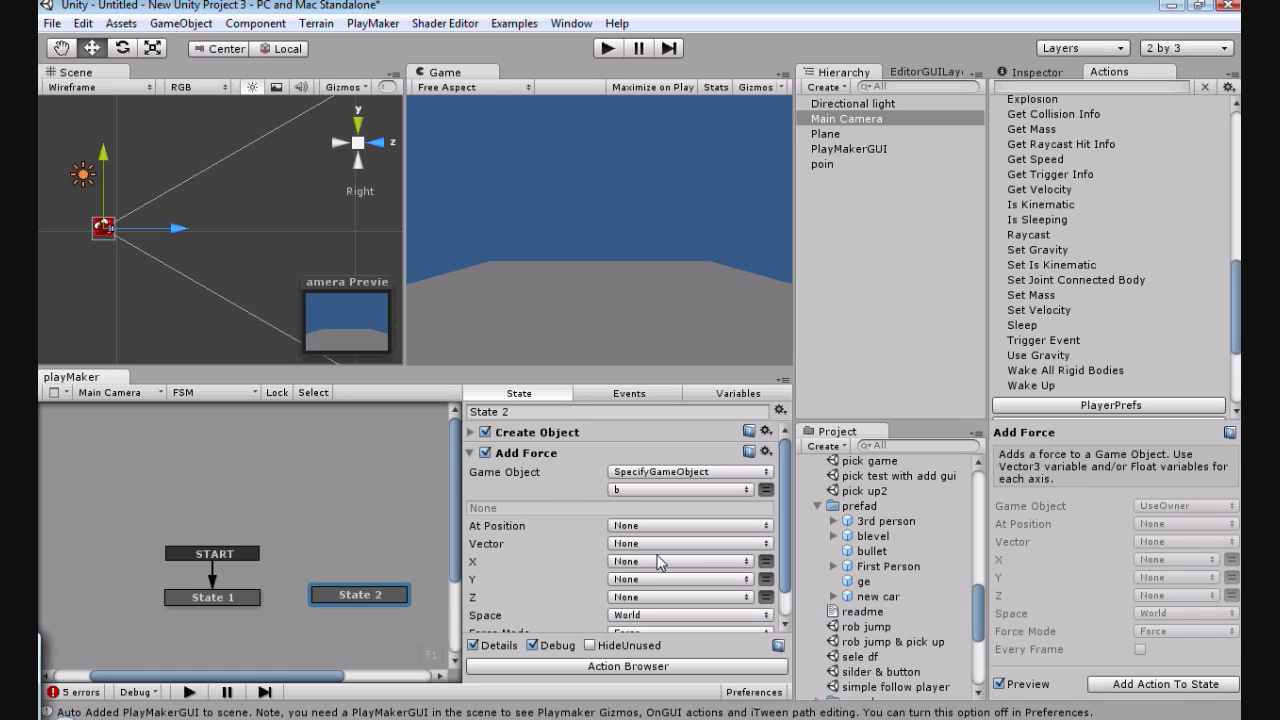
Give Add Force fixed X and Y values of 0 and use the timer variable for Z.
{"action": "left_click", "coordinate": [765, 561]}
{"action": "left_click", "coordinate": [765, 579]}
{"action": "left_click", "coordinate": [746, 598]}
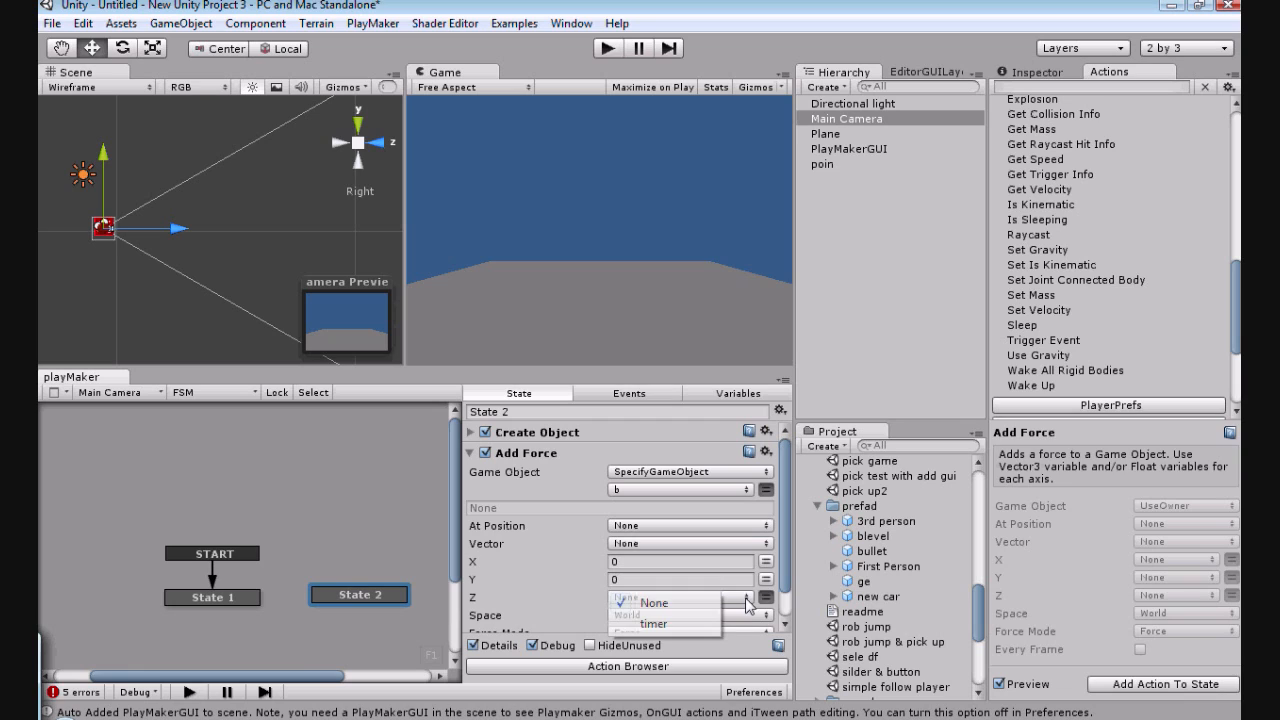
{"action": "left_click", "coordinate": [653, 623]}
{"action": "scroll", "coordinate": [541, 574], "scroll_direction": "down", "scroll_amount": 2}
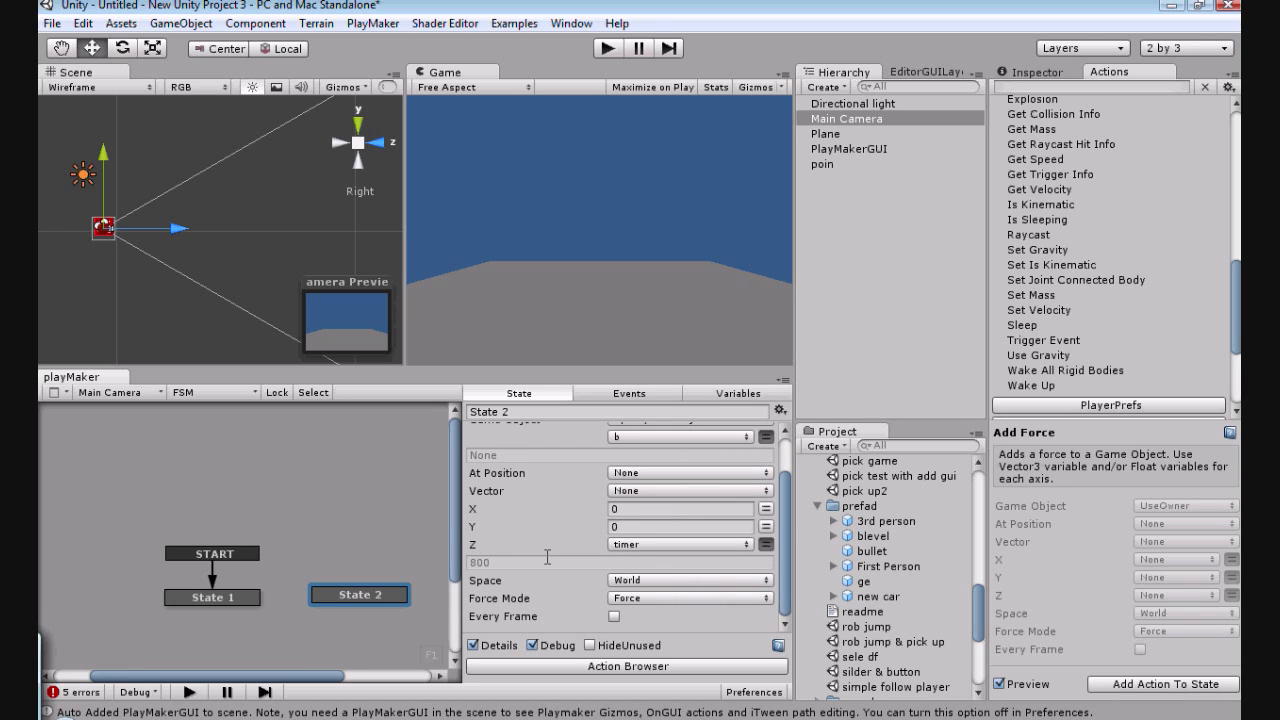
Add a FINISHED transition from State 1 to State 2 and place State 2 below State 1.
{"action": "left_click_drag", "start_coordinate": [355, 599], "coordinate": [331, 626]}
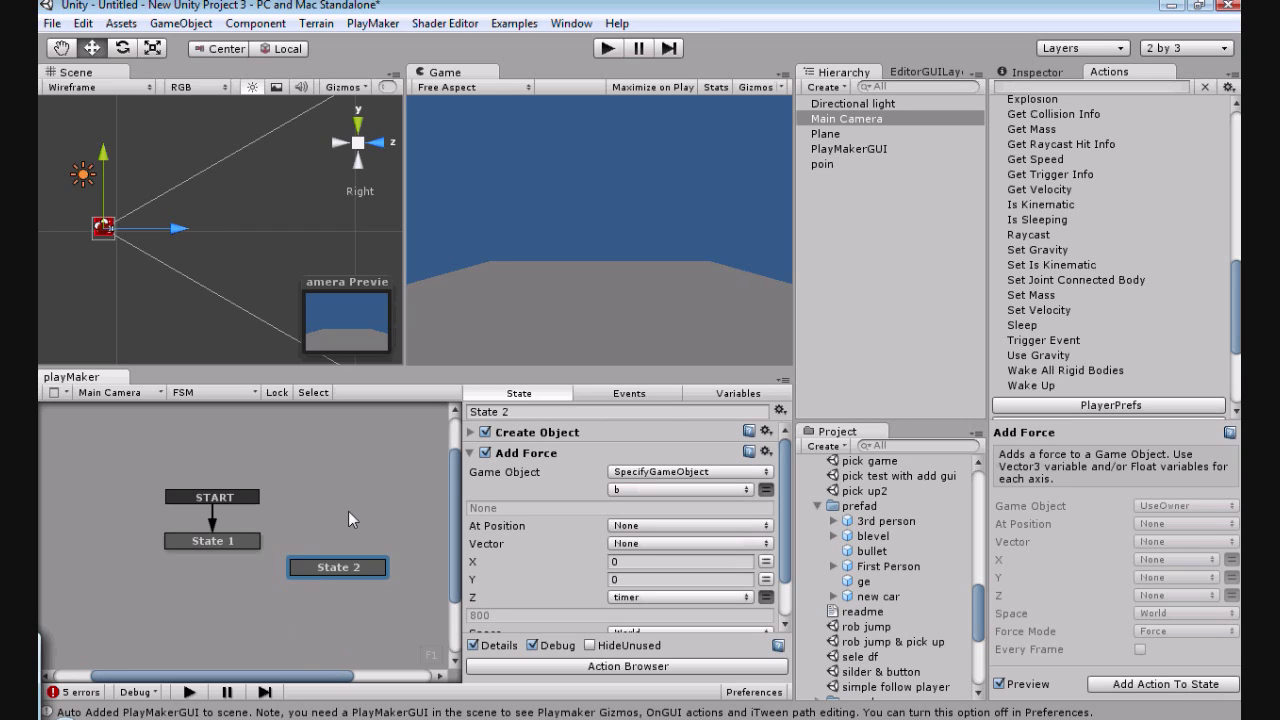
{"action": "scroll", "coordinate": [349, 512], "scroll_direction": "down", "scroll_amount": 1}
{"action": "left_click_drag", "start_coordinate": [333, 520], "coordinate": [314, 554]}
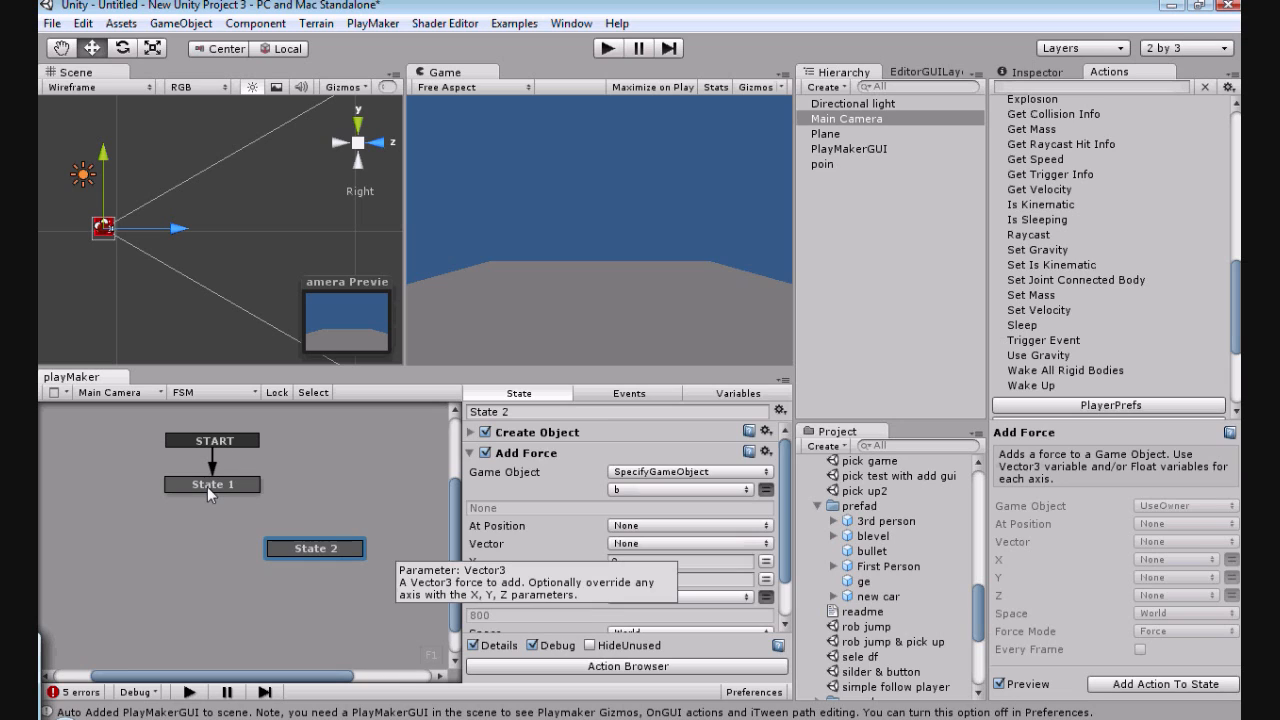
{"action": "right_click", "coordinate": [210, 488]}
{"action": "left_click", "coordinate": [243, 497]}
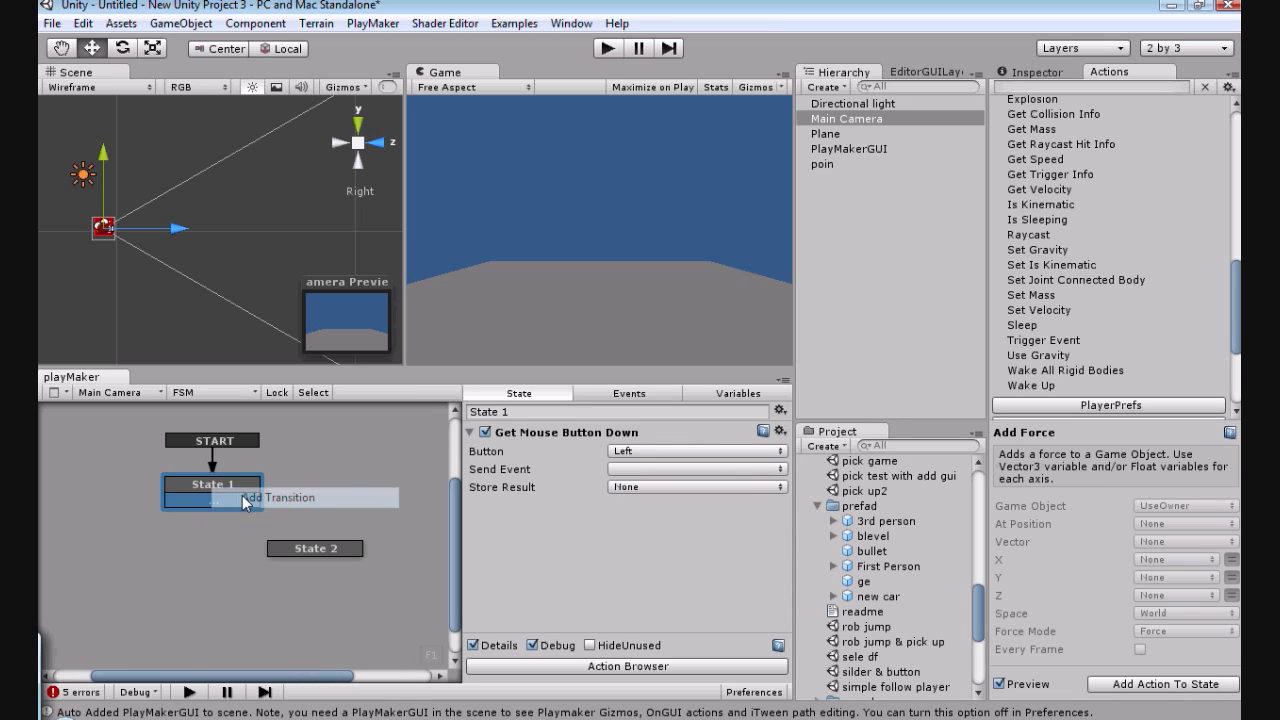
{"action": "left_click", "coordinate": [229, 502]}
{"action": "left_click", "coordinate": [266, 510]}
{"action": "left_click_drag", "start_coordinate": [259, 494], "coordinate": [236, 582]}
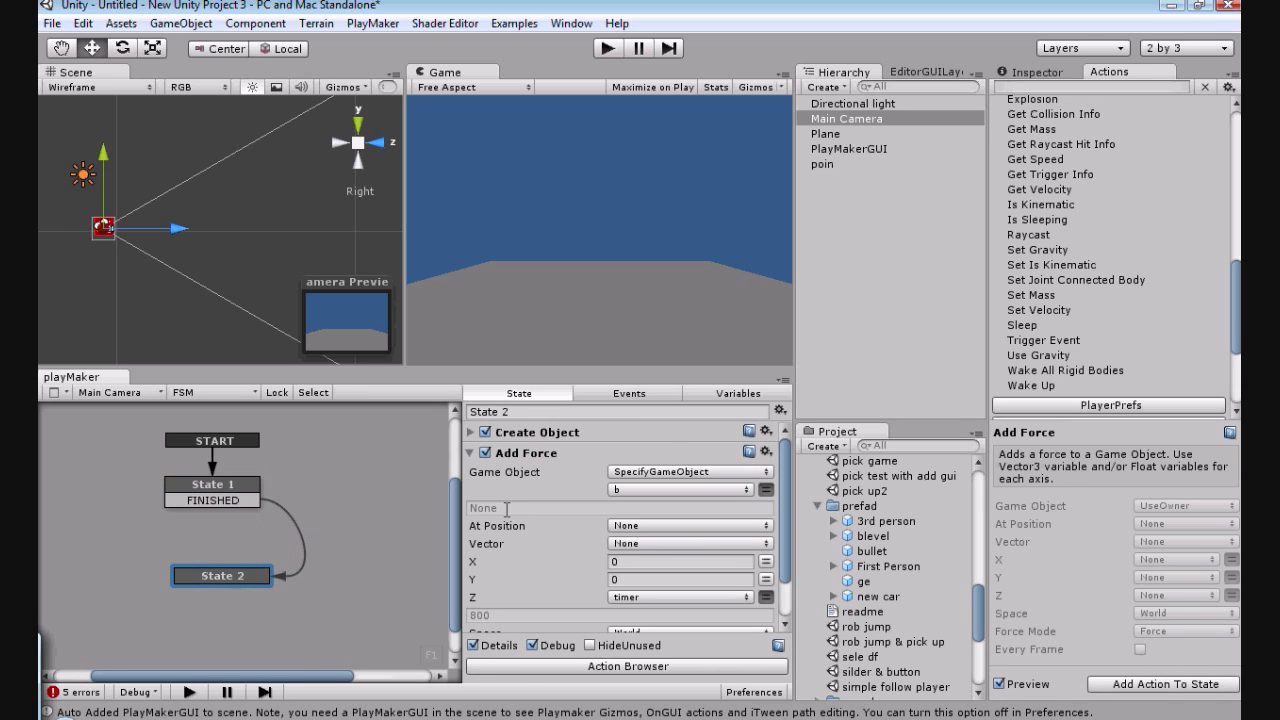
{"action": "scroll", "coordinate": [580, 497], "scroll_direction": "down", "scroll_amount": 2}
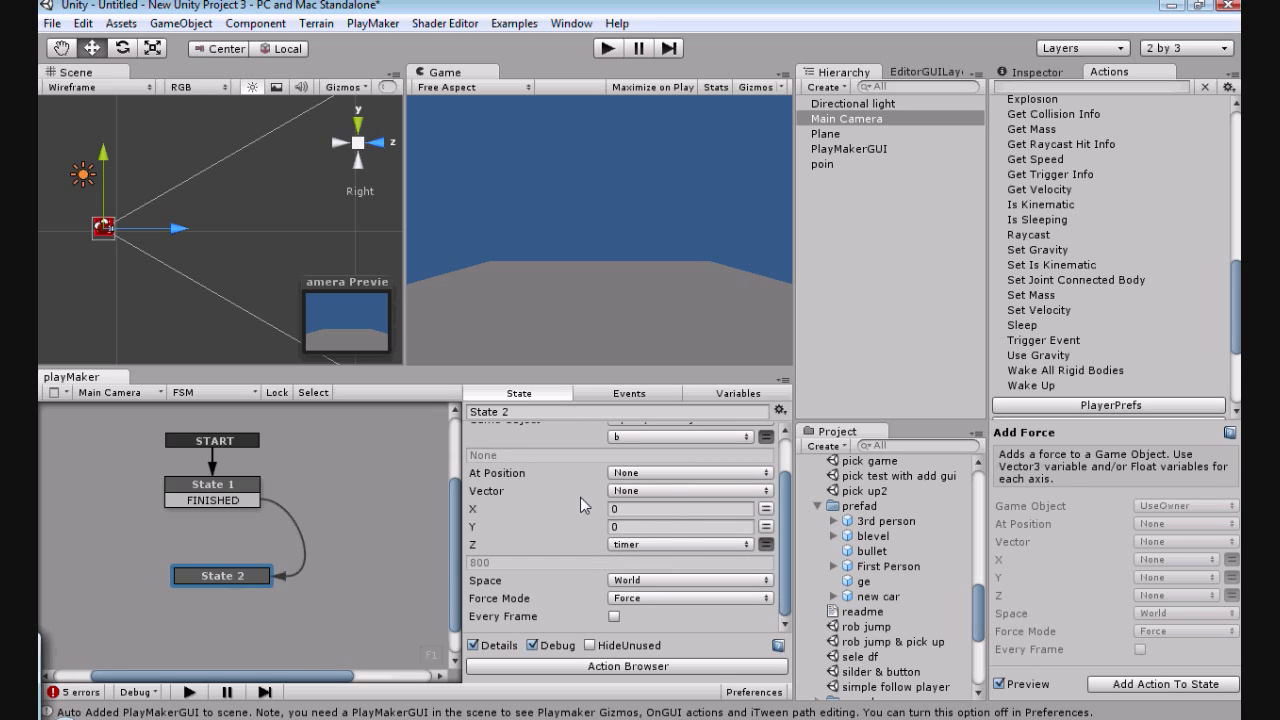
{"action": "scroll", "coordinate": [565, 497], "scroll_direction": "up", "scroll_amount": 2}
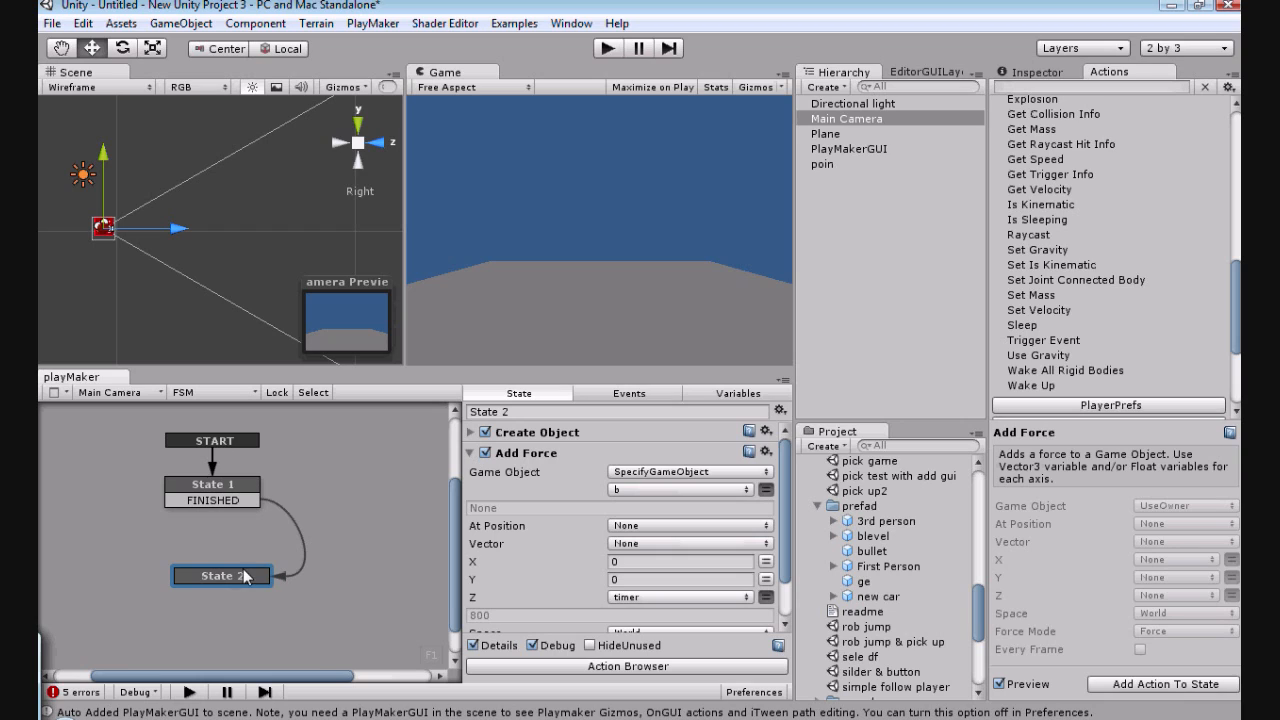
{"action": "left_click_drag", "start_coordinate": [227, 582], "coordinate": [239, 578]}
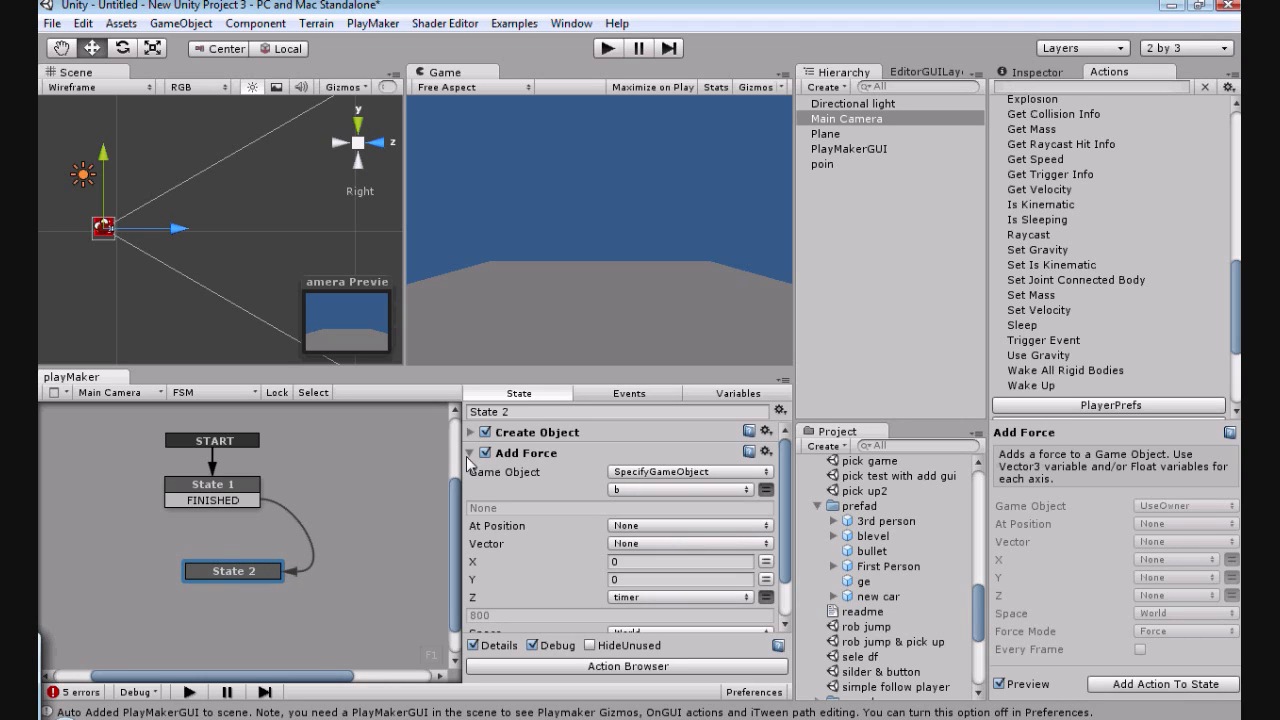
Make State 1's Get Mouse Button Down action send the FINISHED event.
{"action": "right_click", "coordinate": [222, 558]}
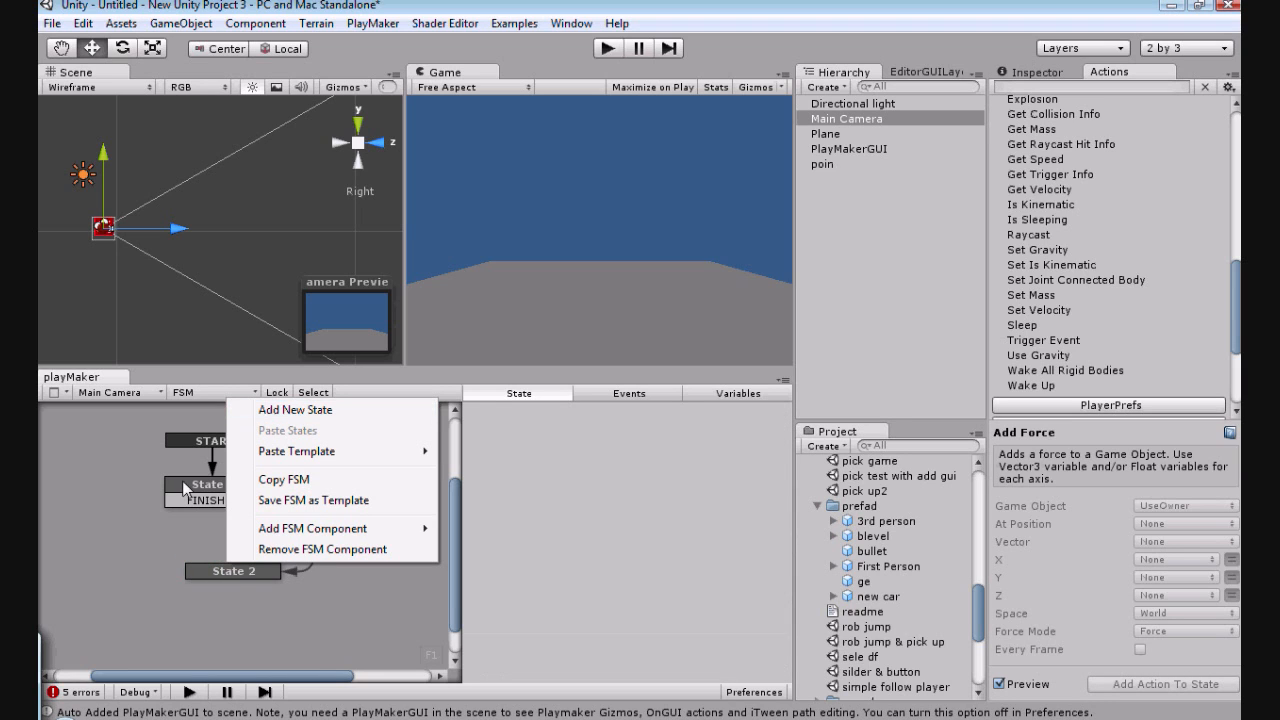
{"action": "left_click", "coordinate": [184, 485]}
{"action": "left_click", "coordinate": [660, 469]}
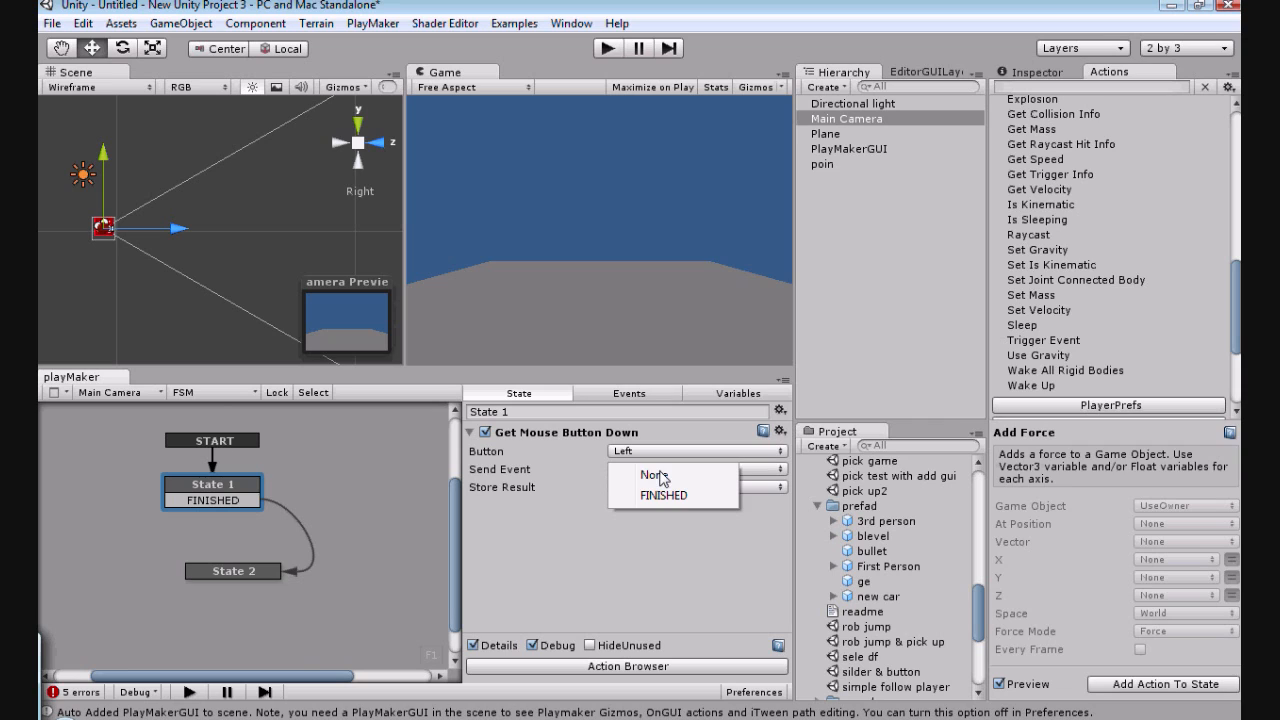
{"action": "left_click", "coordinate": [663, 495]}
Collapse State 2's Add Force action and add a new FSM event named throwing.
{"action": "left_click", "coordinate": [184, 571]}
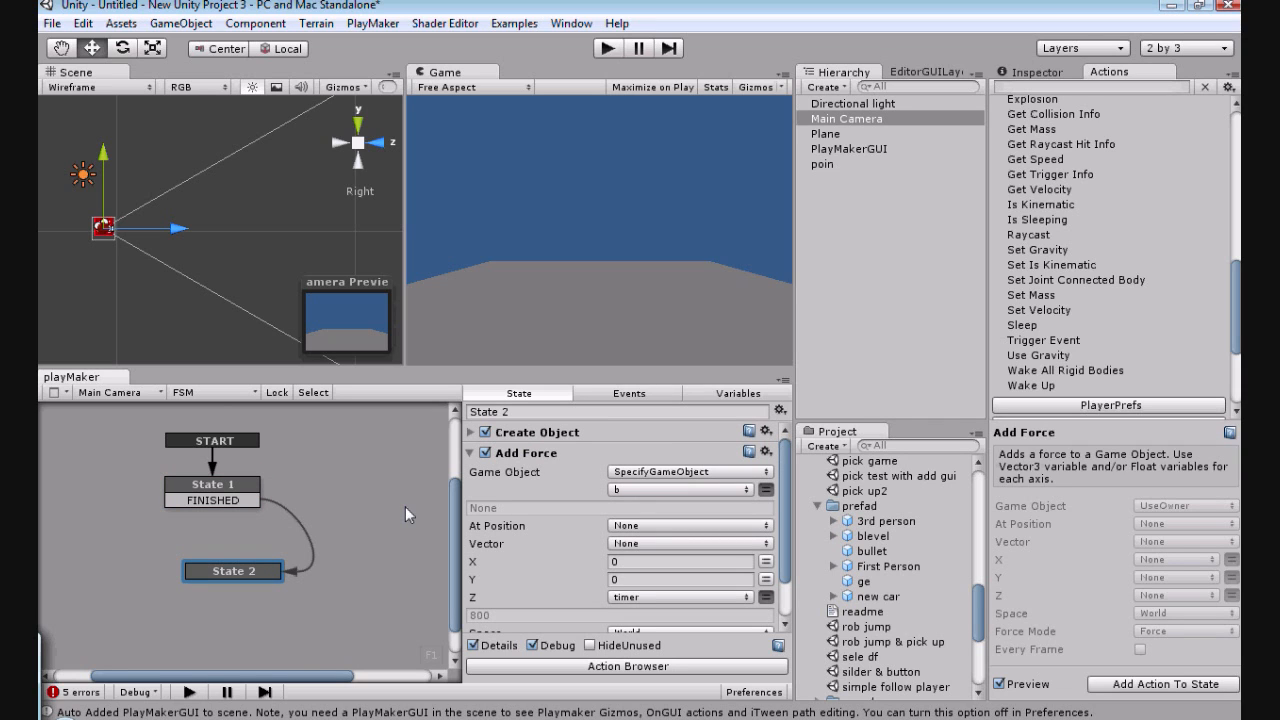
{"action": "scroll", "coordinate": [546, 526], "scroll_direction": "down", "scroll_amount": 2}
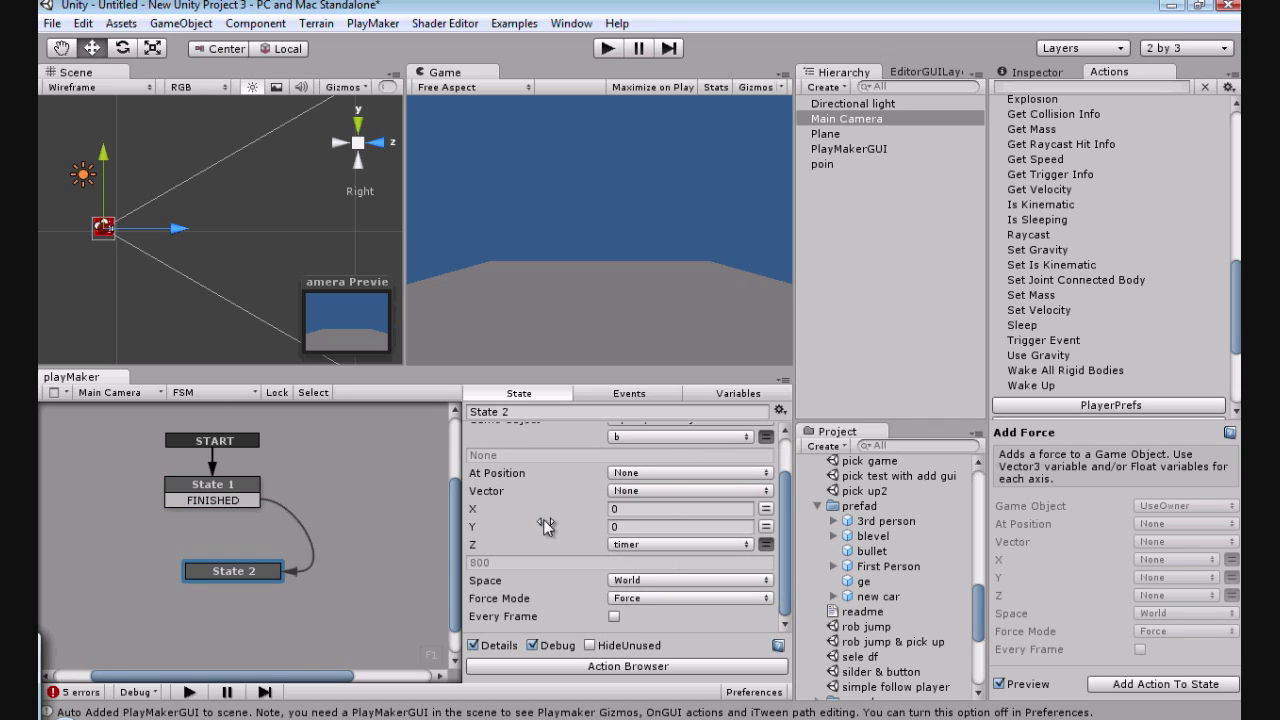
{"action": "left_click", "coordinate": [213, 572]}
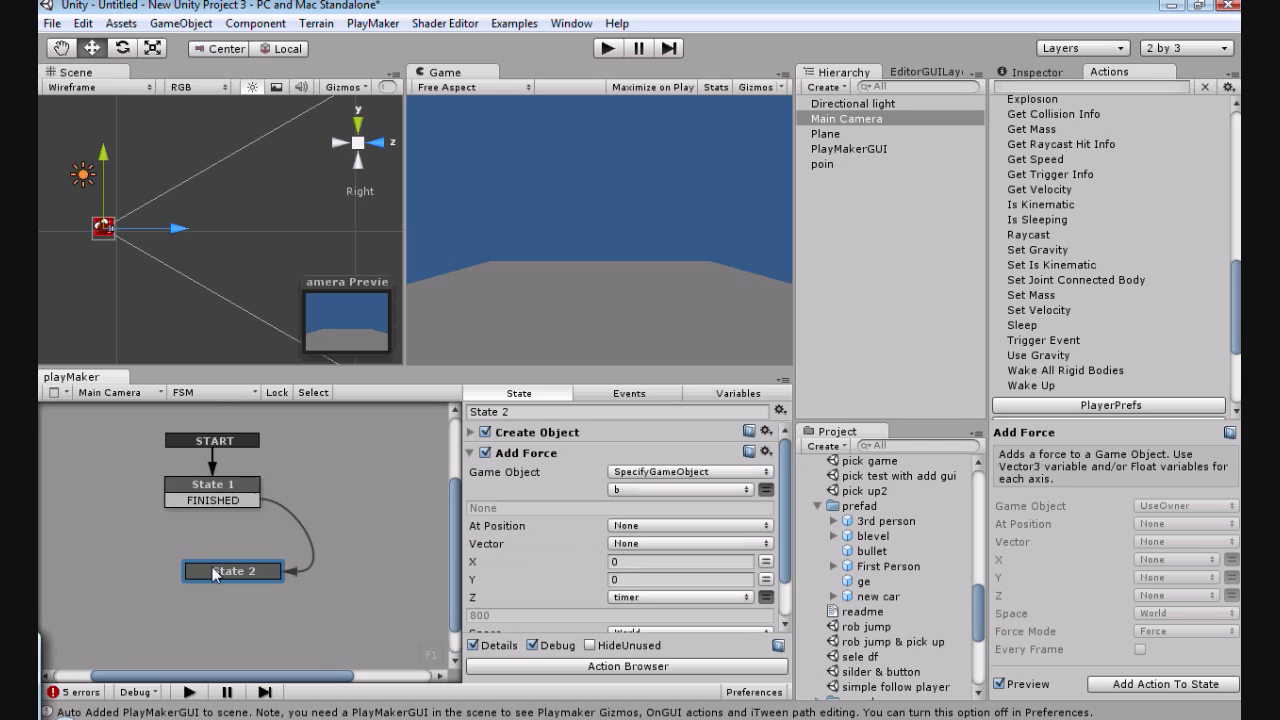
{"action": "left_click", "coordinate": [471, 453]}
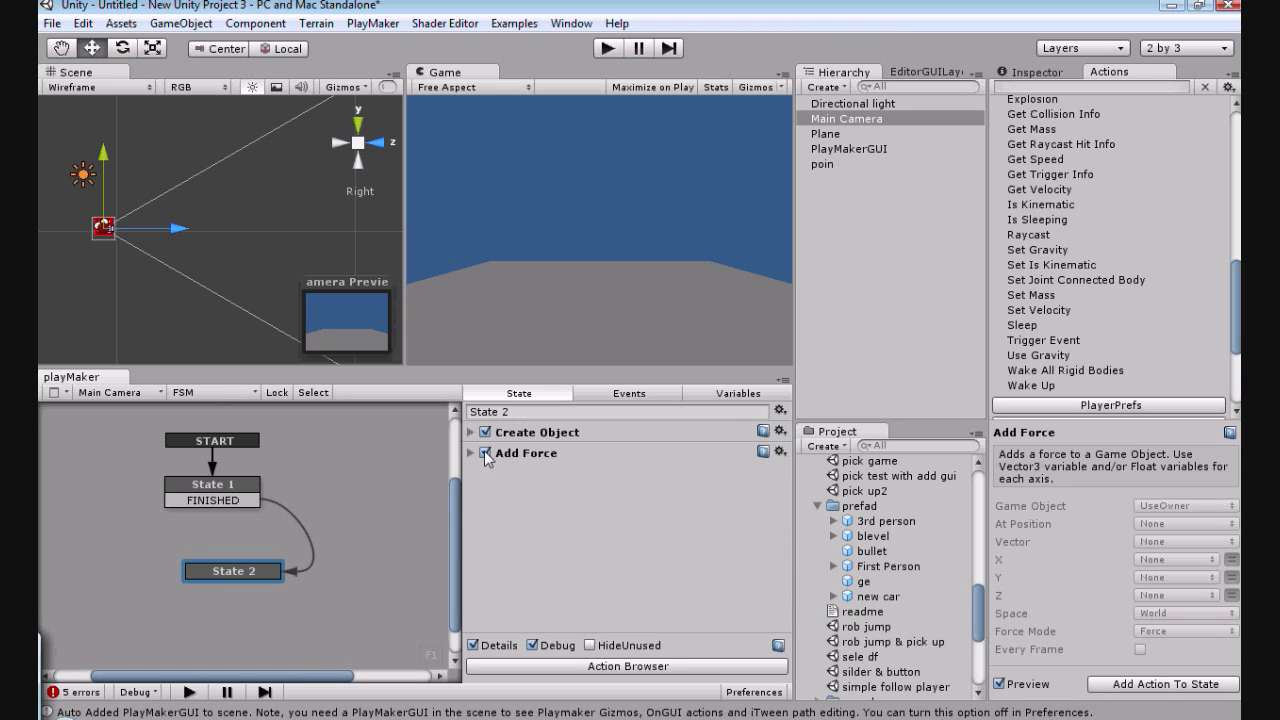
{"action": "left_click", "coordinate": [629, 393]}
{"action": "left_click", "coordinate": [573, 643]}
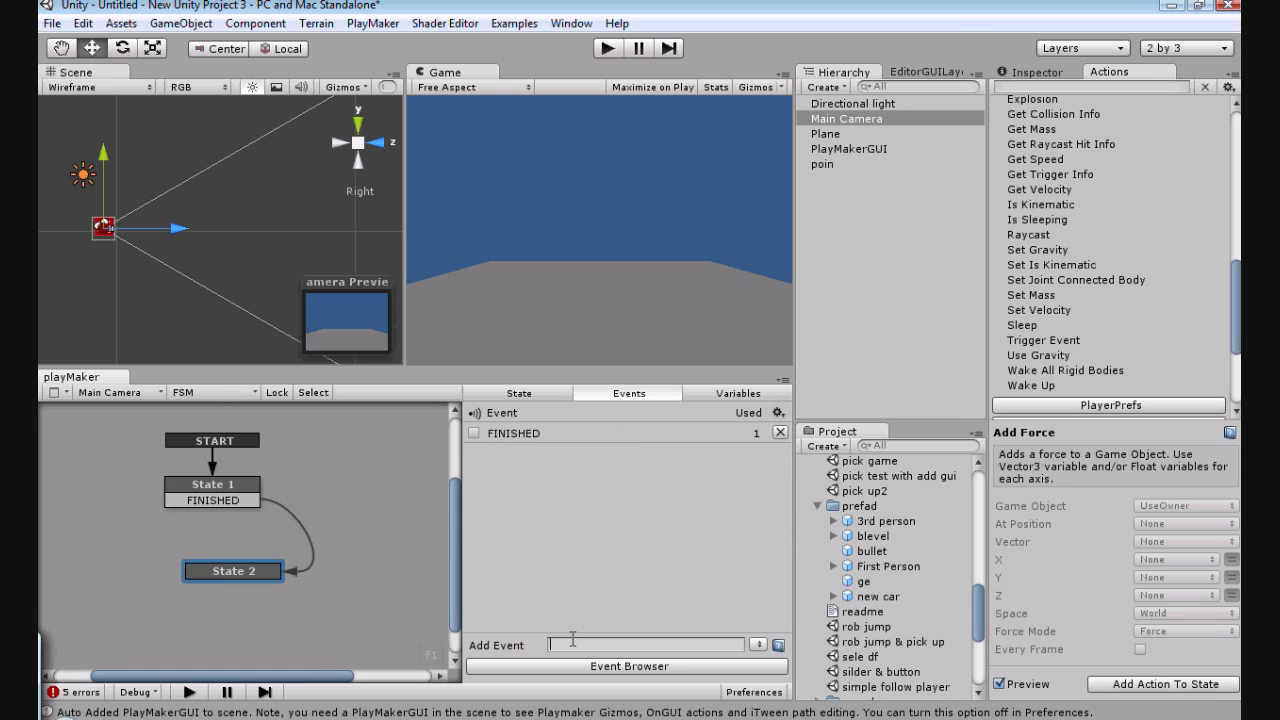
{"action": "type", "text": "throwing"}
{"action": "key", "text": "Return"}
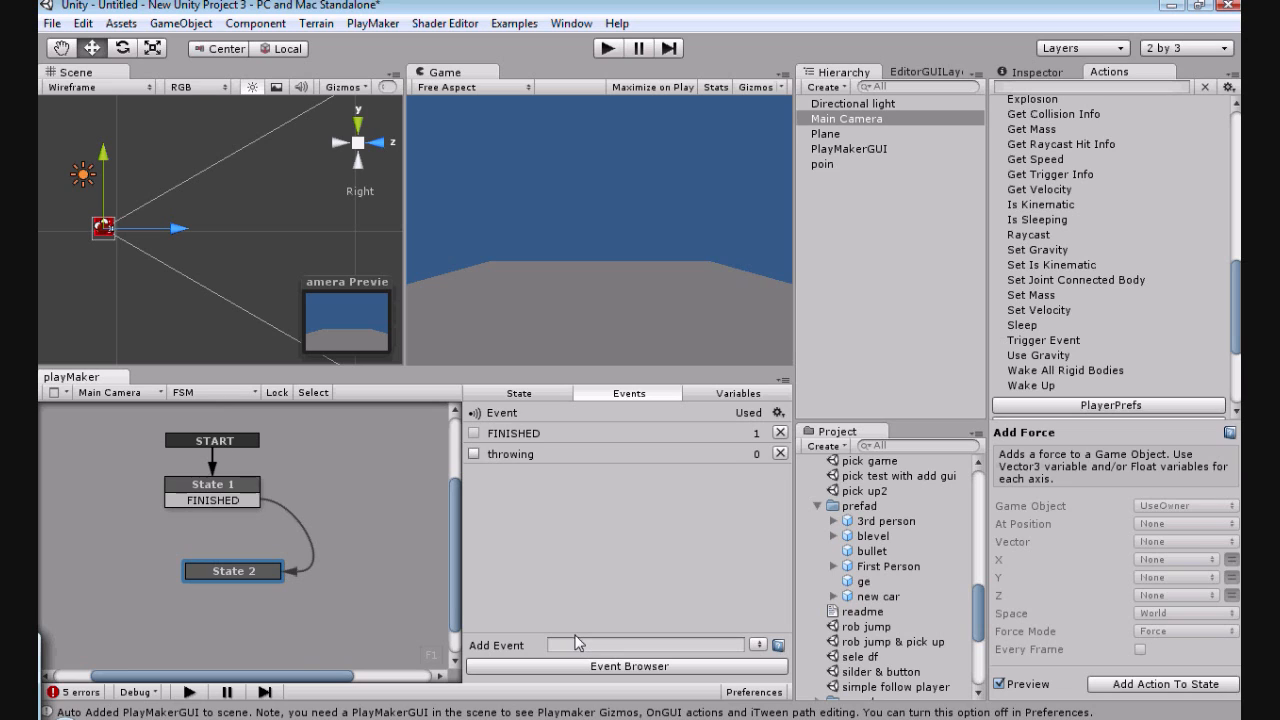
Add a transition to State 2 with the throwing event and link it back to State 1.
{"action": "right_click", "coordinate": [199, 574]}
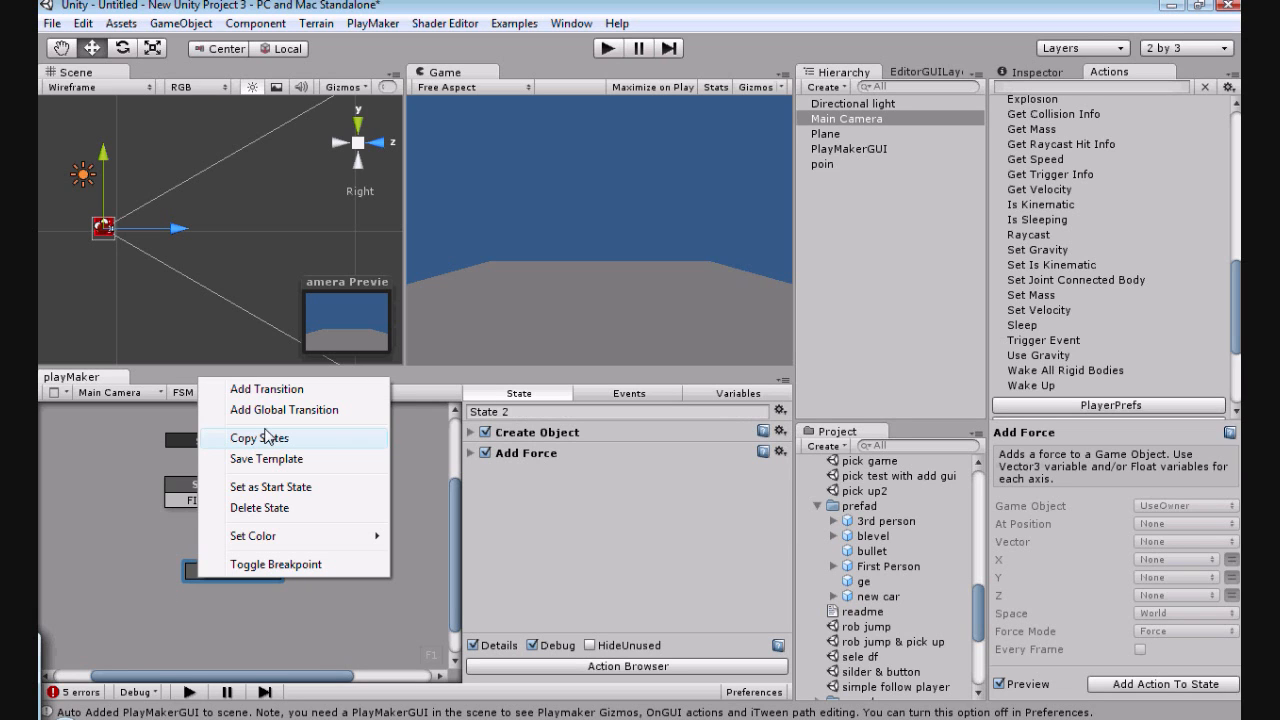
{"action": "left_click", "coordinate": [268, 397]}
{"action": "left_click", "coordinate": [256, 589]}
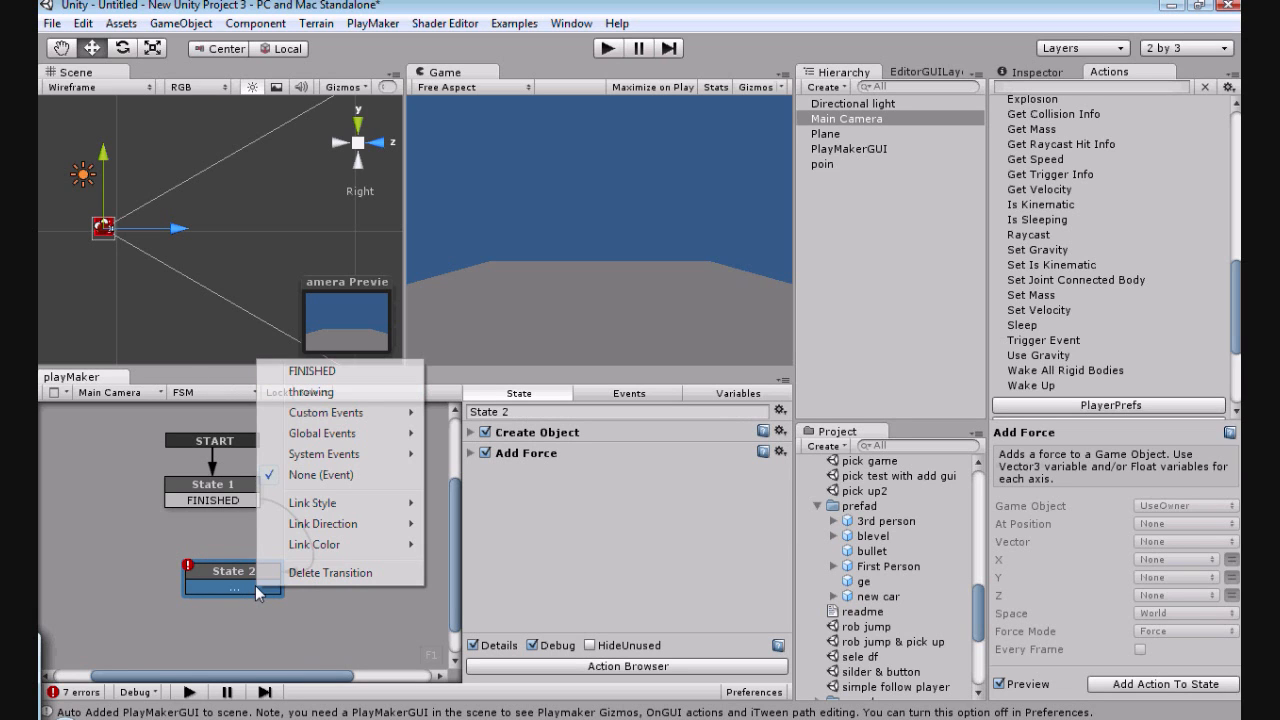
{"action": "left_click", "coordinate": [305, 392]}
{"action": "left_click_drag", "start_coordinate": [160, 576], "coordinate": [180, 488]}
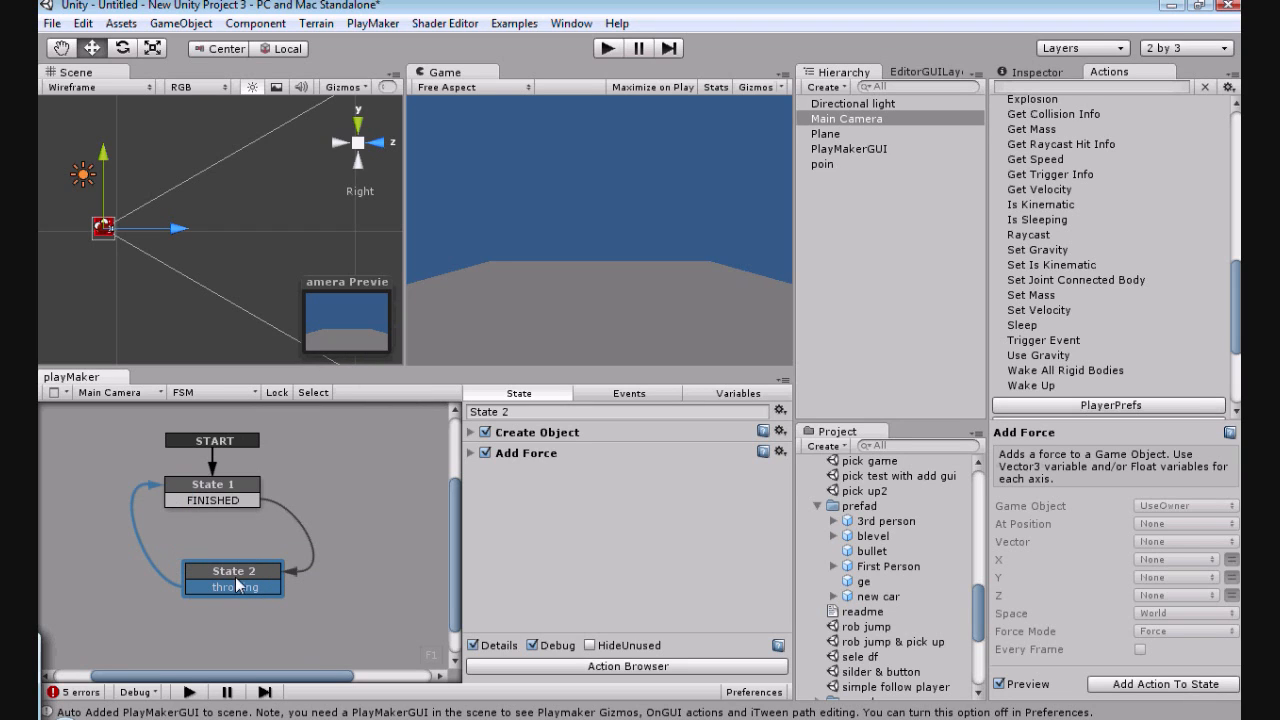
{"action": "left_click", "coordinate": [234, 582]}
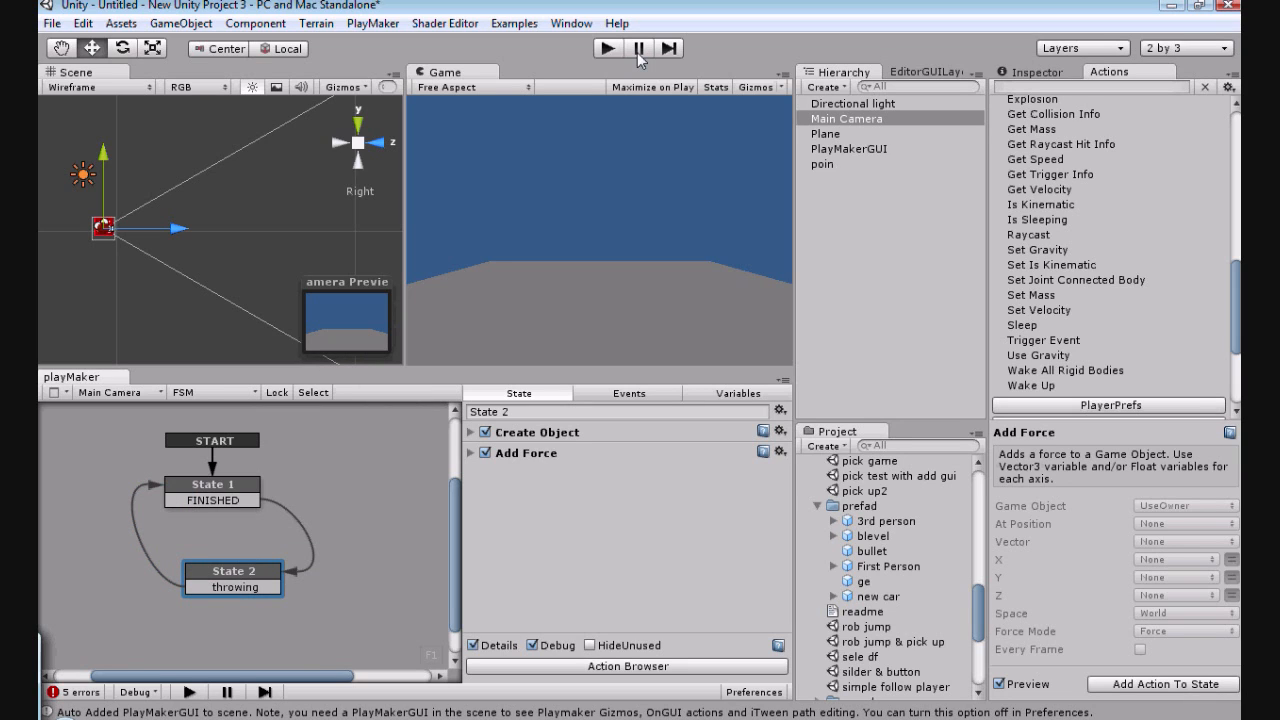
Run the game, trigger a shot in the Game view, and stop playing.
{"action": "left_click", "coordinate": [605, 46]}
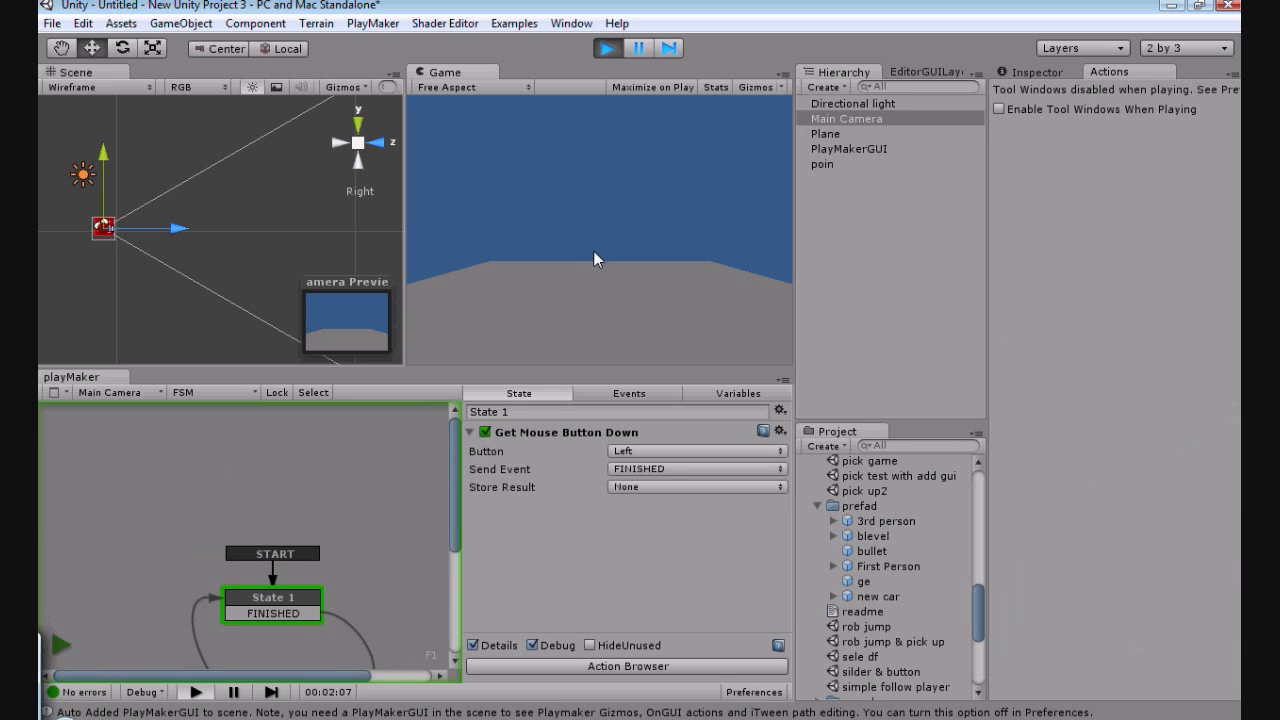
{"action": "left_click", "coordinate": [594, 251]}
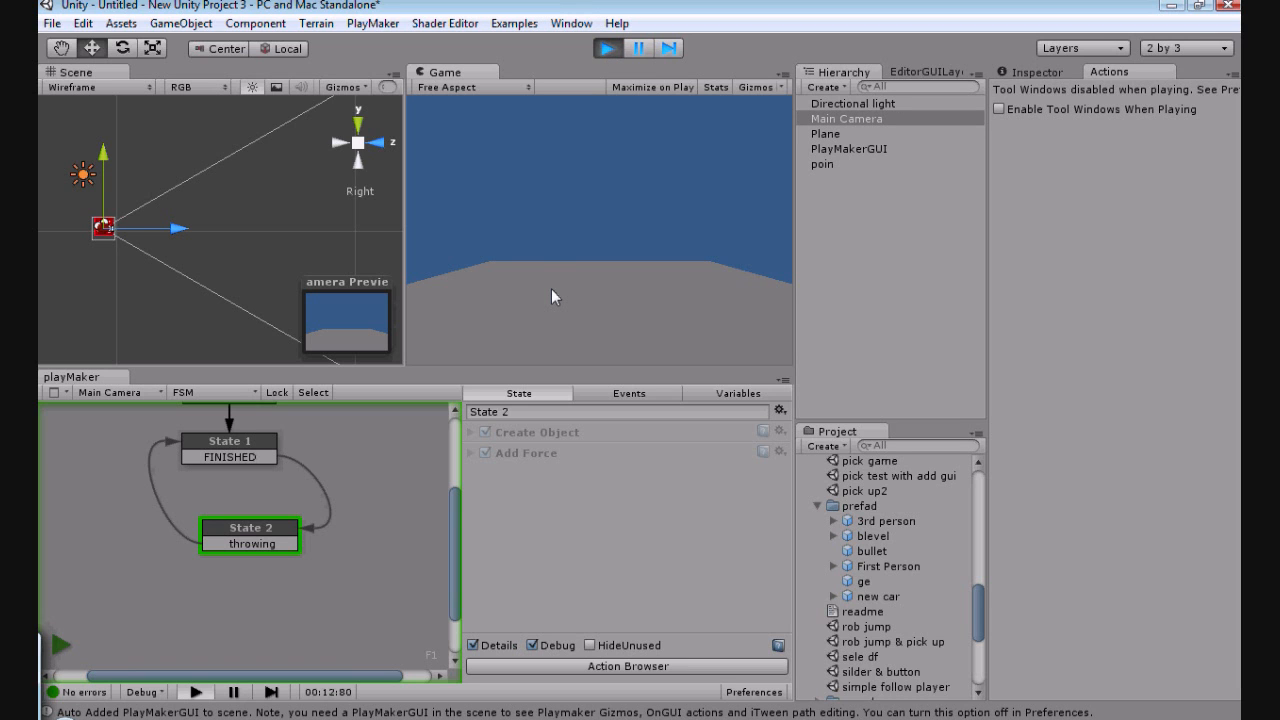
{"action": "key", "text": "ctrl+p"}
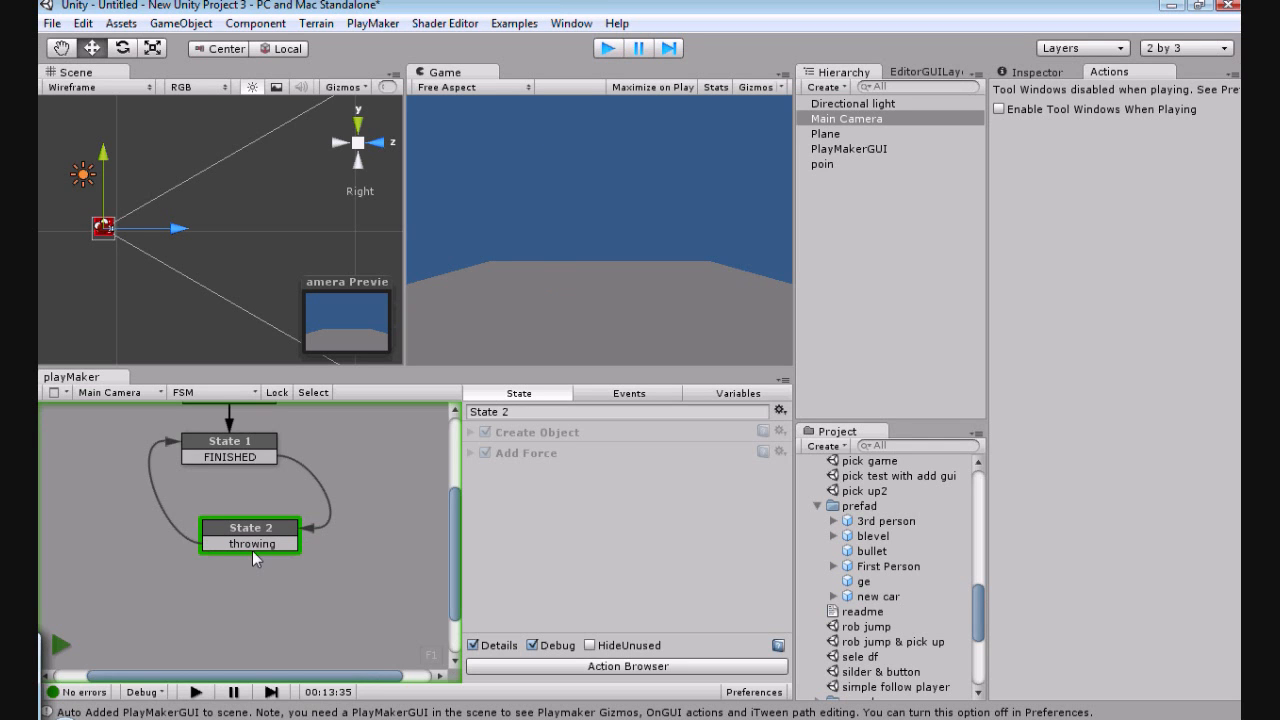
Examine the Add Force parameters of State 2 and the Create Object parameters above them.
{"action": "scroll", "coordinate": [290, 530], "scroll_direction": "down", "scroll_amount": 3}
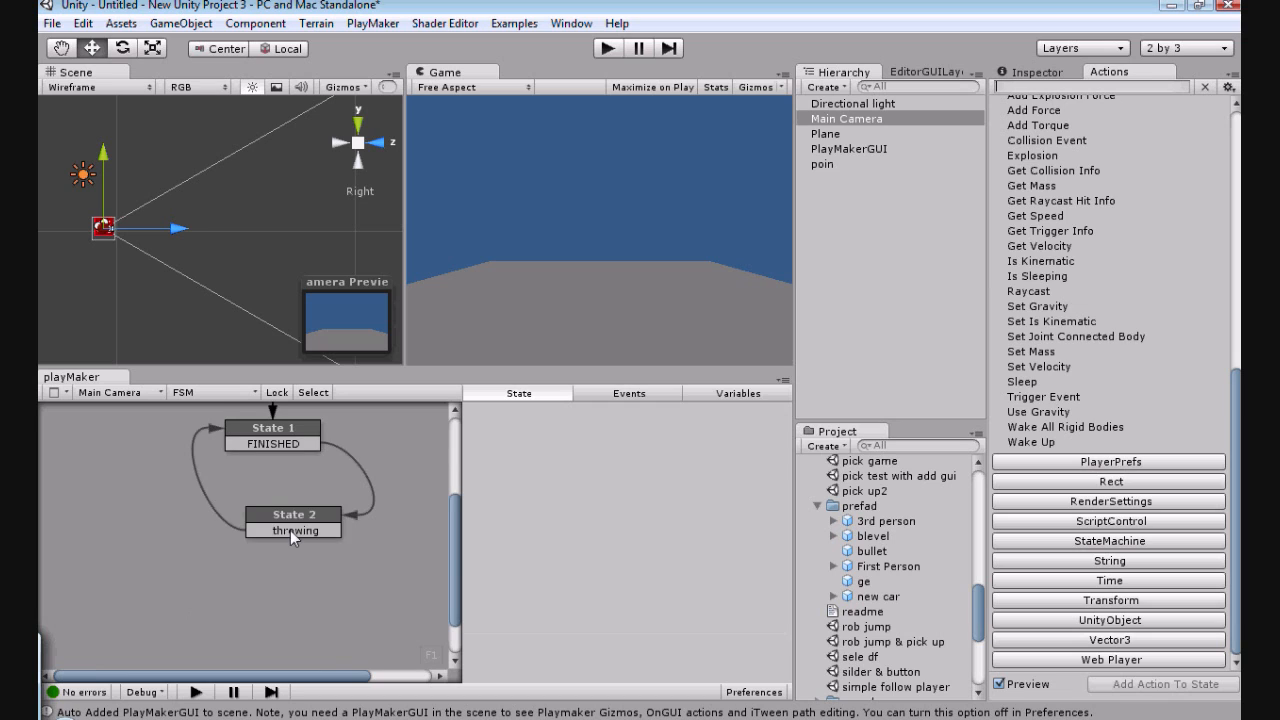
{"action": "left_click", "coordinate": [290, 530]}
{"action": "left_click", "coordinate": [495, 455]}
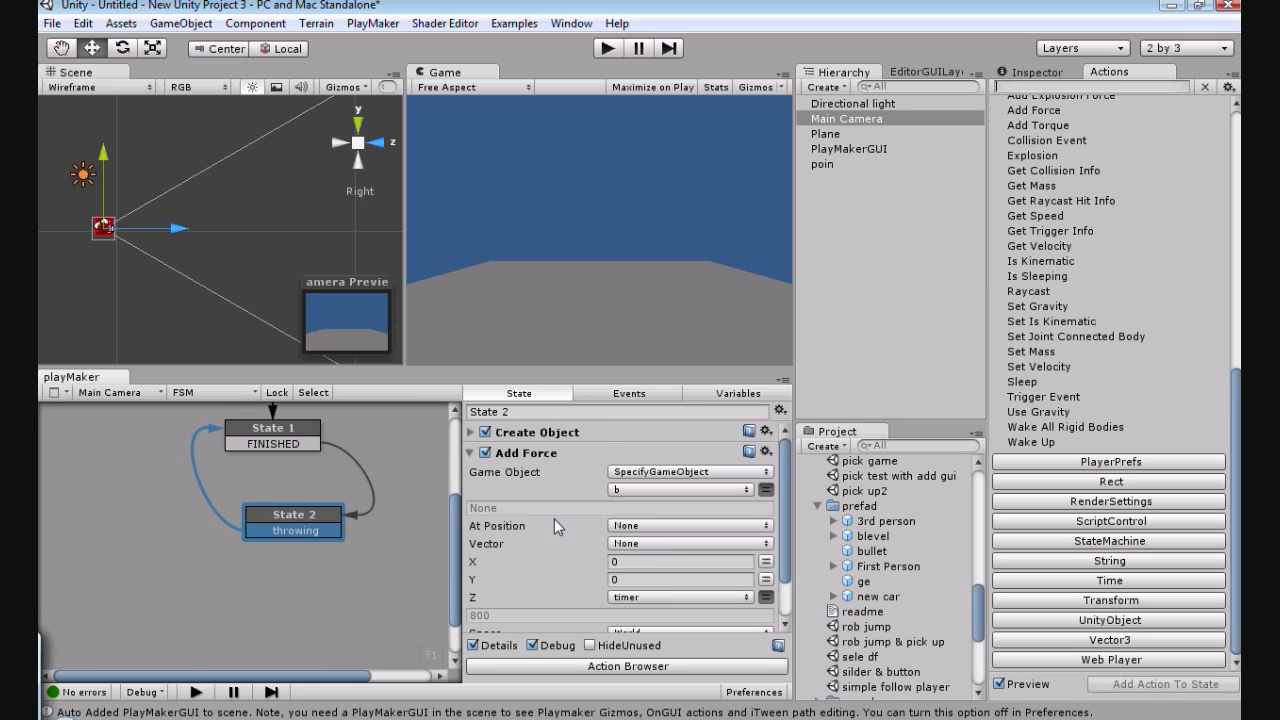
{"action": "scroll", "coordinate": [554, 519], "scroll_direction": "down", "scroll_amount": 3}
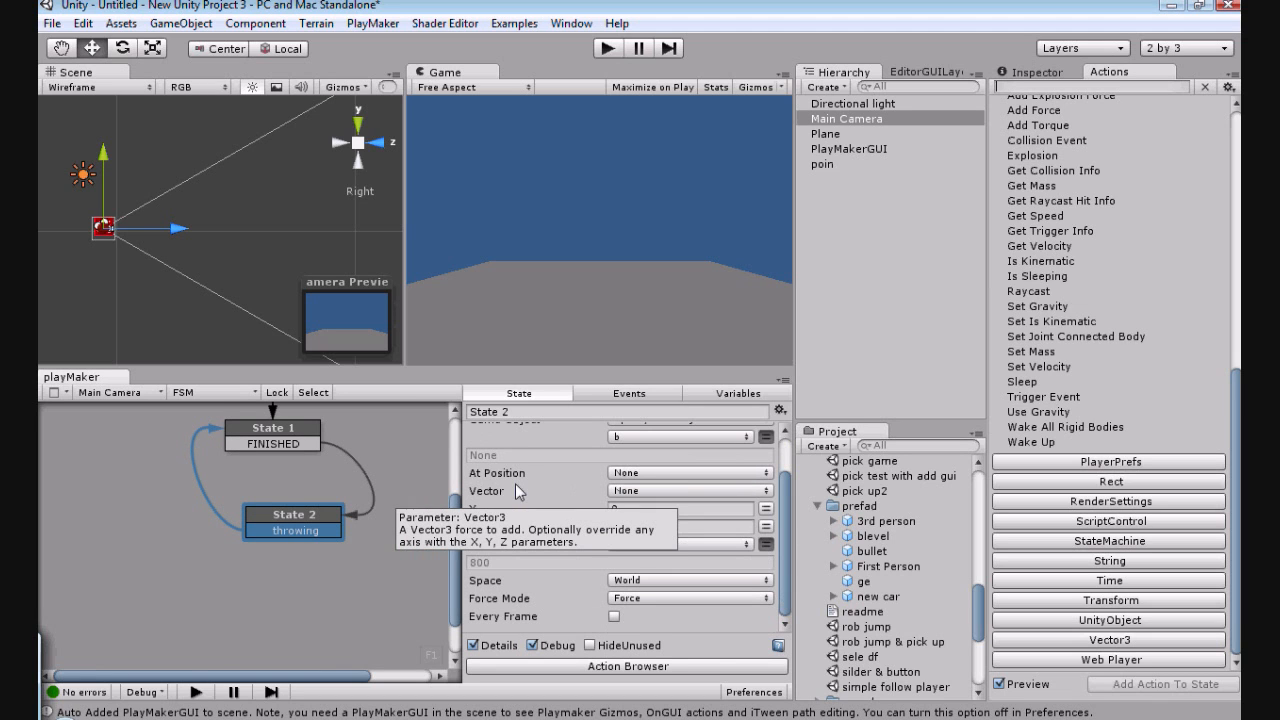
{"action": "scroll", "coordinate": [515, 483], "scroll_direction": "up", "scroll_amount": 3}
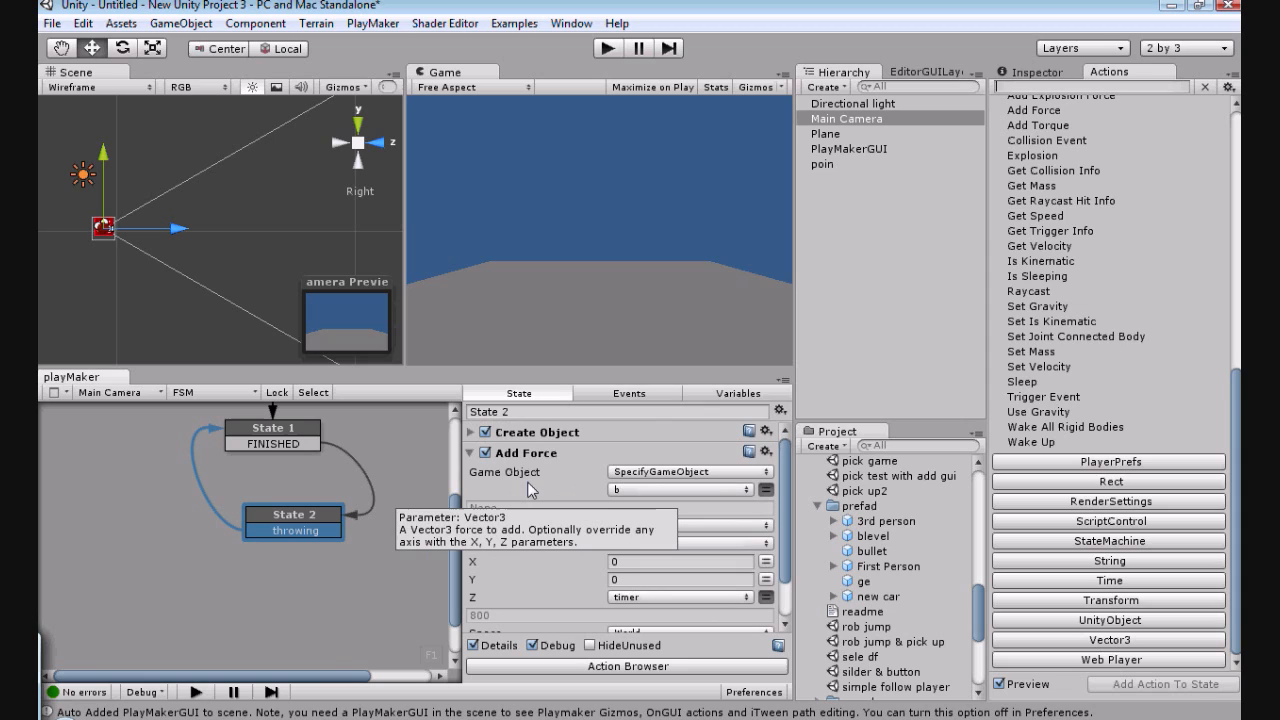
{"action": "left_click", "coordinate": [470, 453]}
{"action": "left_click", "coordinate": [469, 432]}
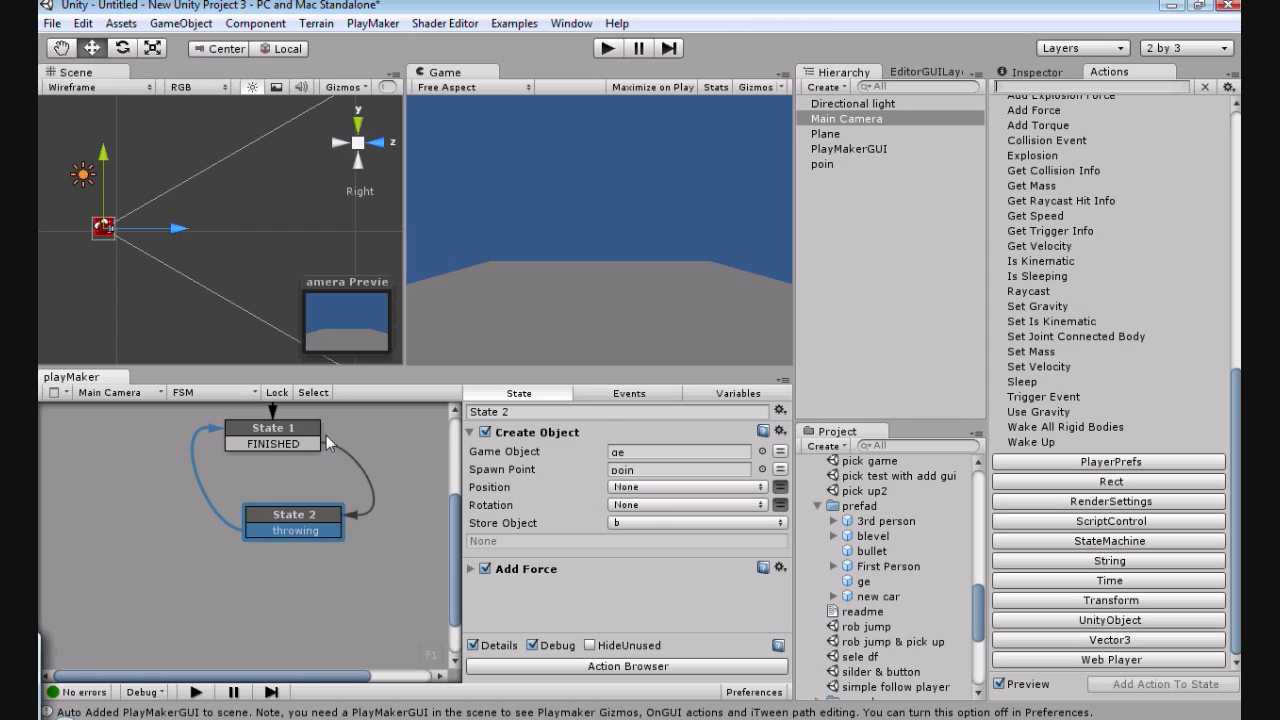
Add an FSM event named throw and assign it to State 1's transition in place of FINISHED.
{"action": "left_click", "coordinate": [272, 440]}
{"action": "left_click", "coordinate": [622, 394]}
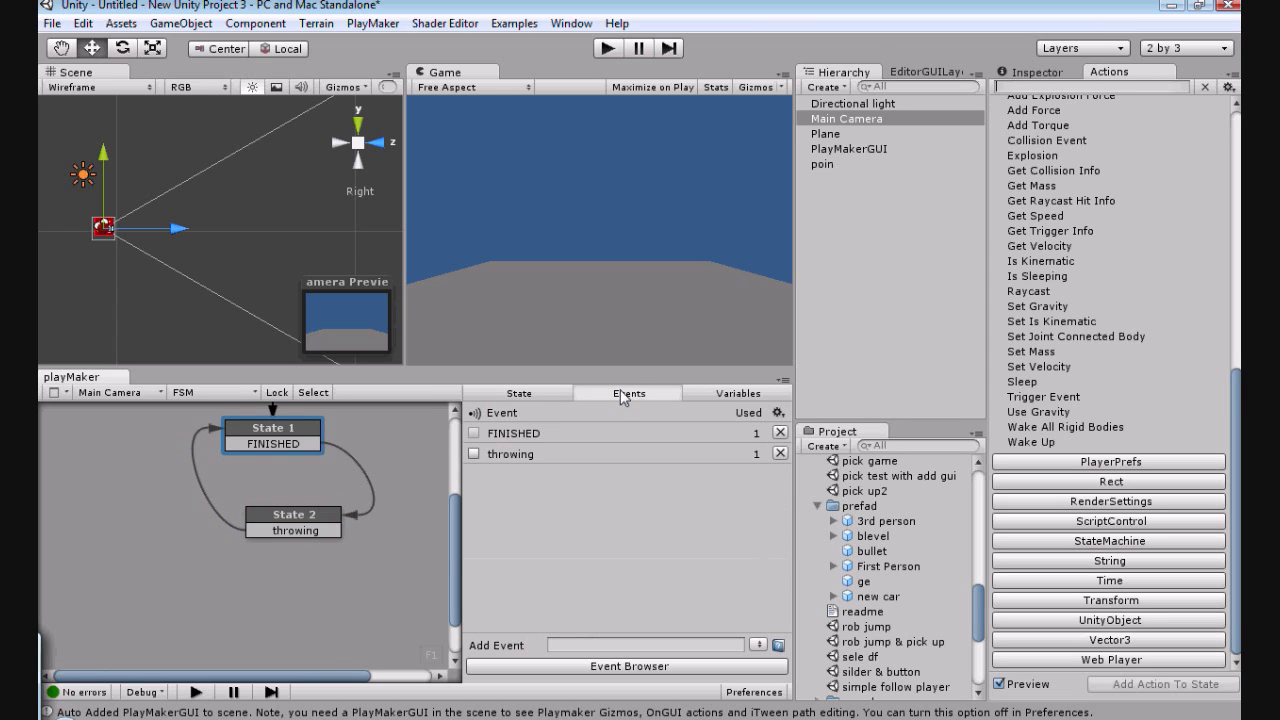
{"action": "left_click", "coordinate": [586, 645]}
{"action": "type", "text": "throw"}
{"action": "key", "text": "Return"}
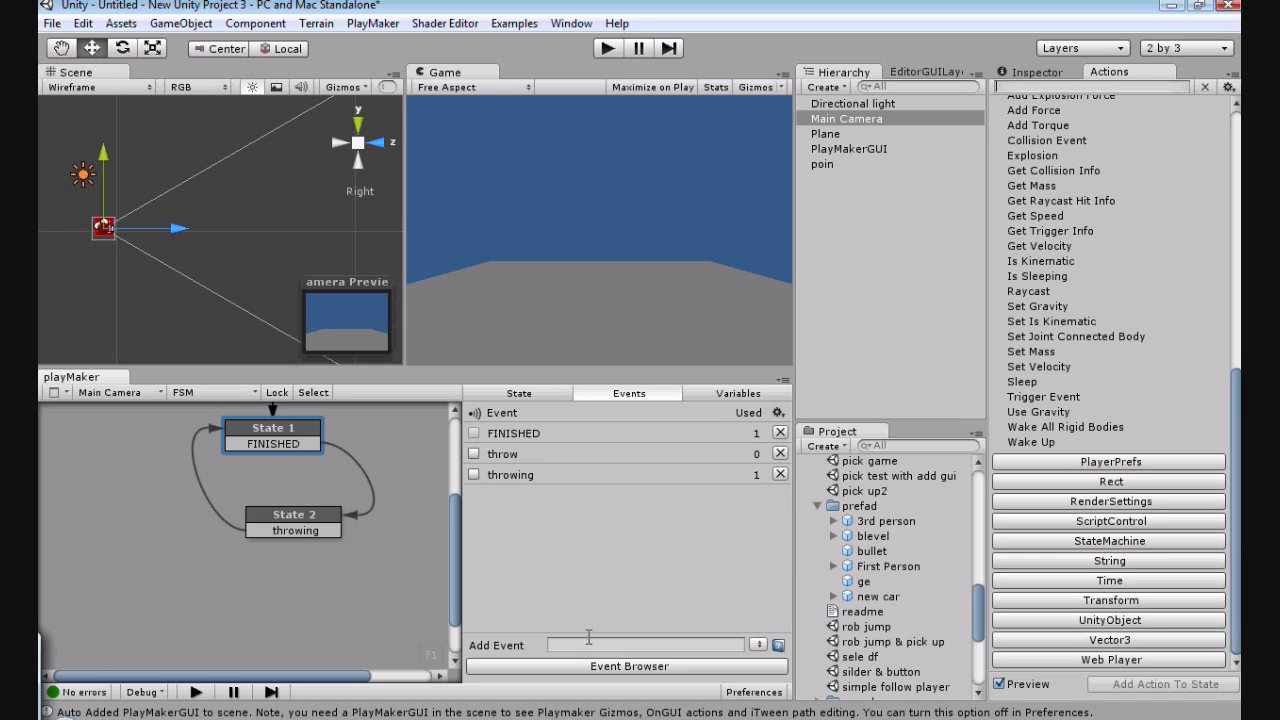
{"action": "right_click", "coordinate": [238, 444]}
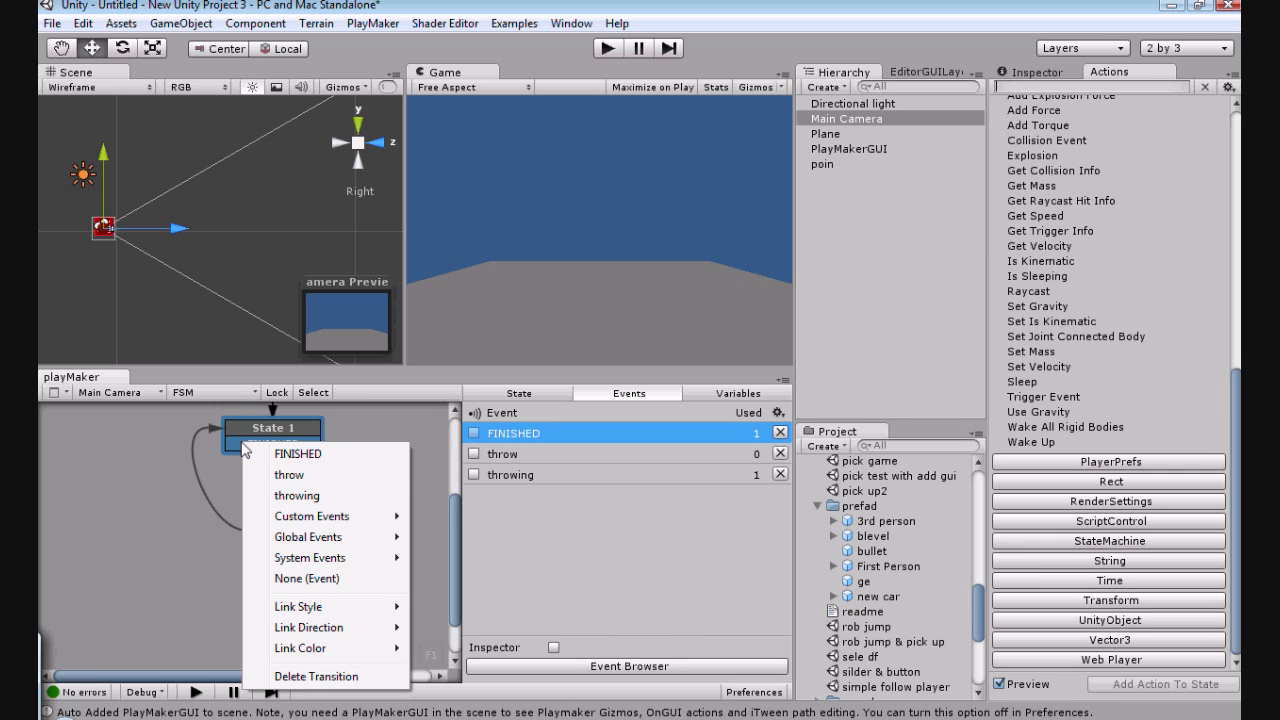
{"action": "left_click", "coordinate": [288, 475]}
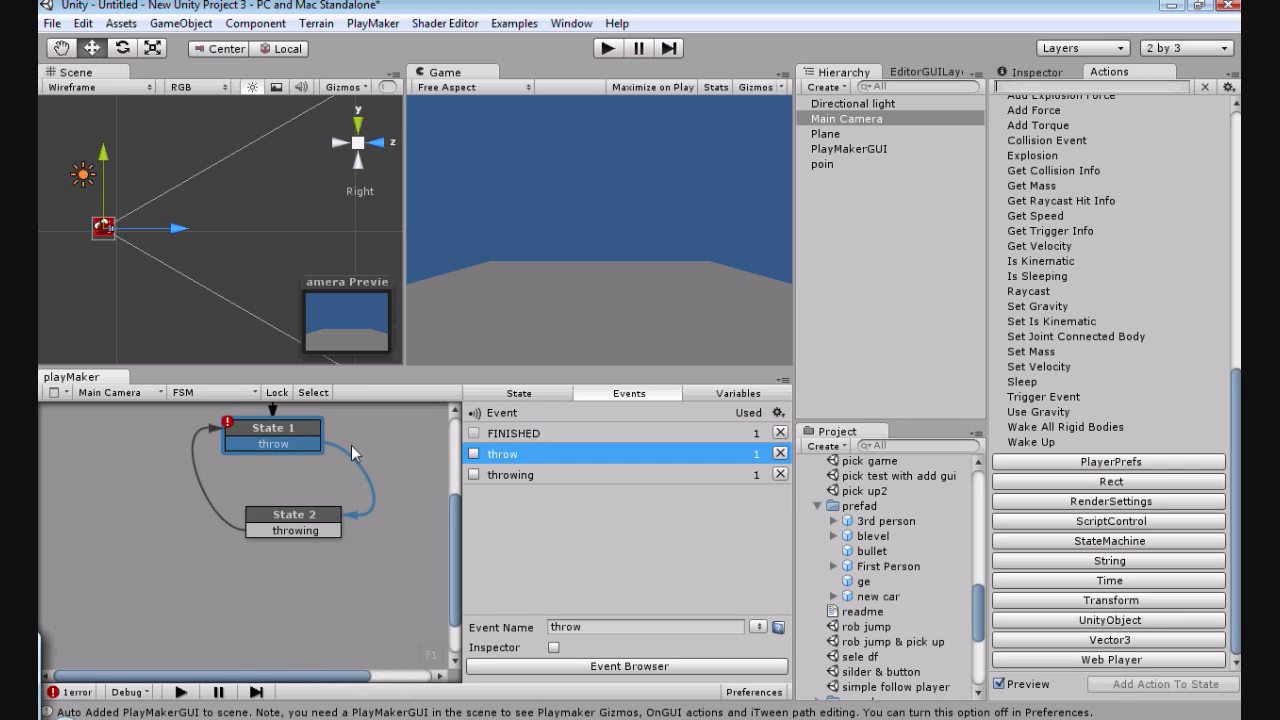
Set the Send Event of State 1's Get Mouse Button Down action to throw.
{"action": "left_click", "coordinate": [519, 393]}
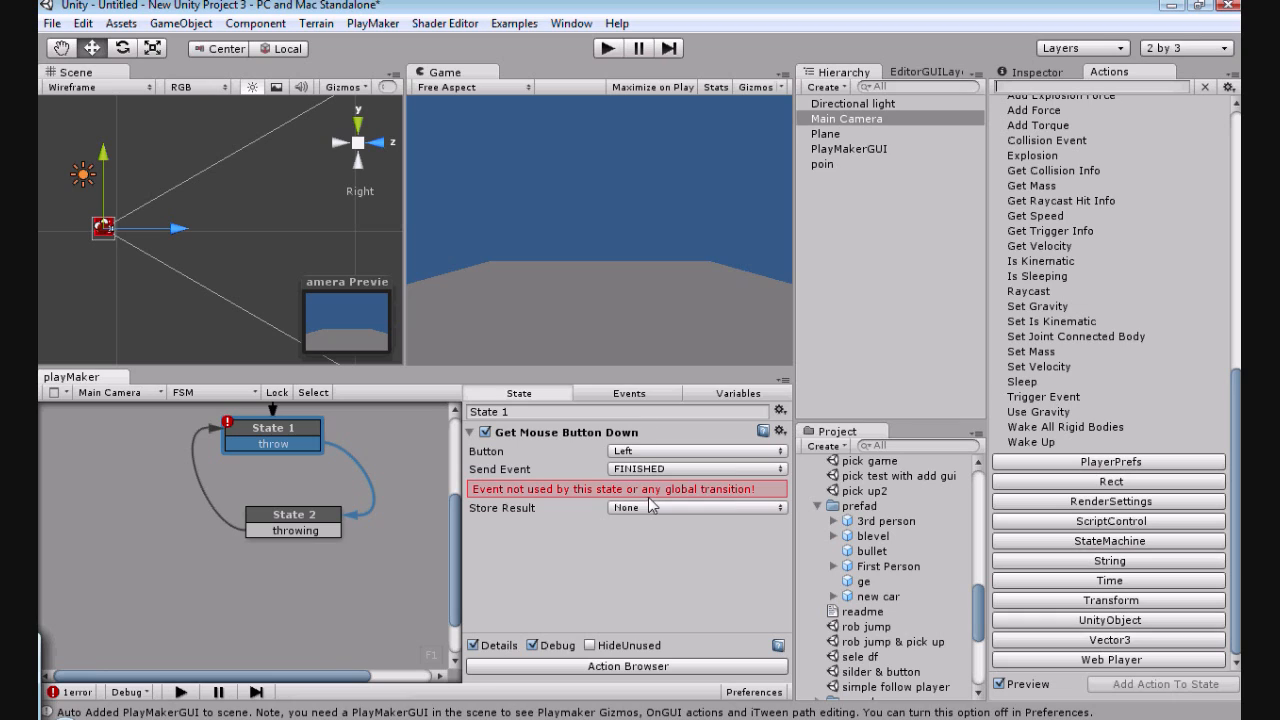
{"action": "left_click", "coordinate": [652, 469]}
{"action": "left_click", "coordinate": [652, 516]}
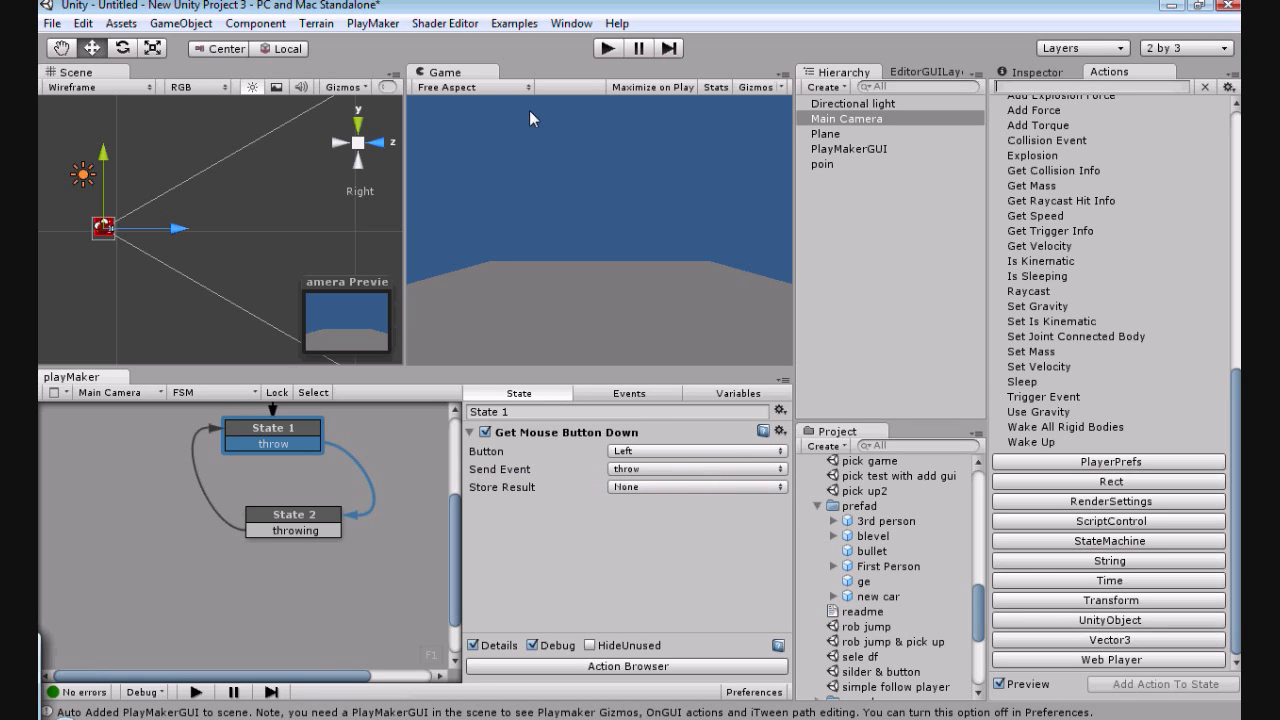
{"action": "left_click", "coordinate": [706, 487]}
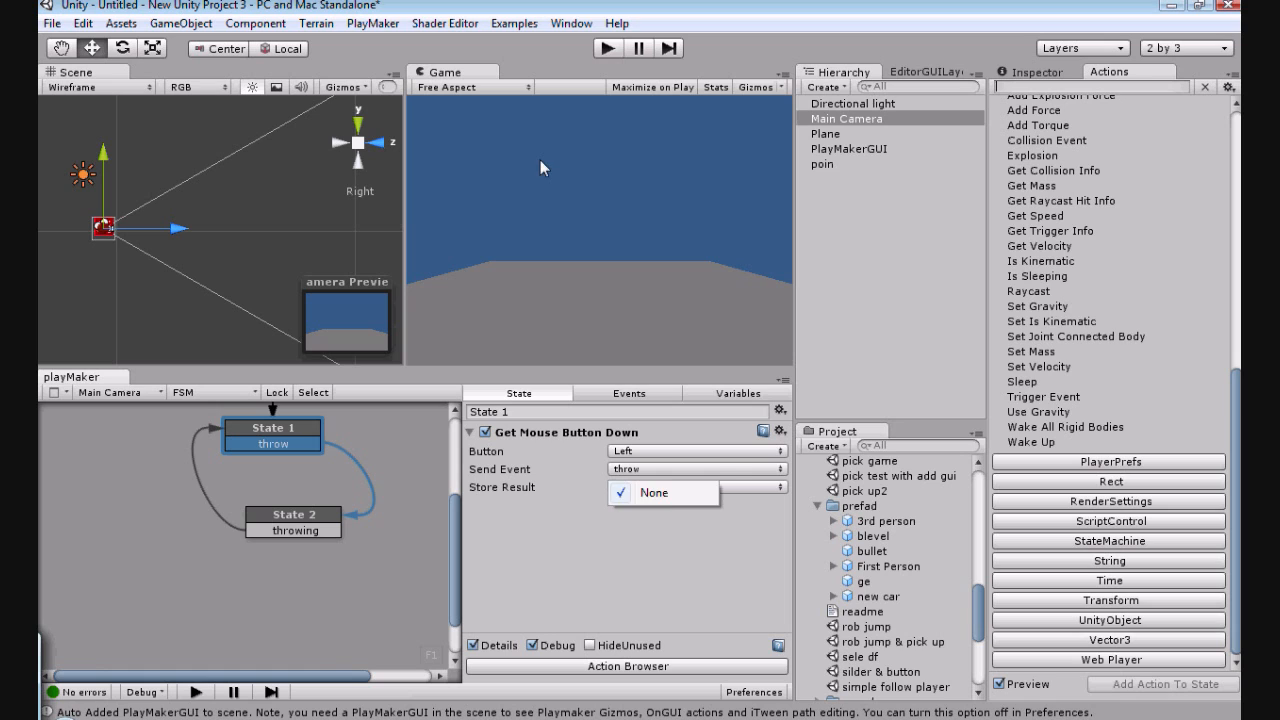
{"action": "left_click", "coordinate": [540, 161]}
Play-test the throw event with one shot in the Game view and end the test.
{"action": "left_click", "coordinate": [606, 48]}
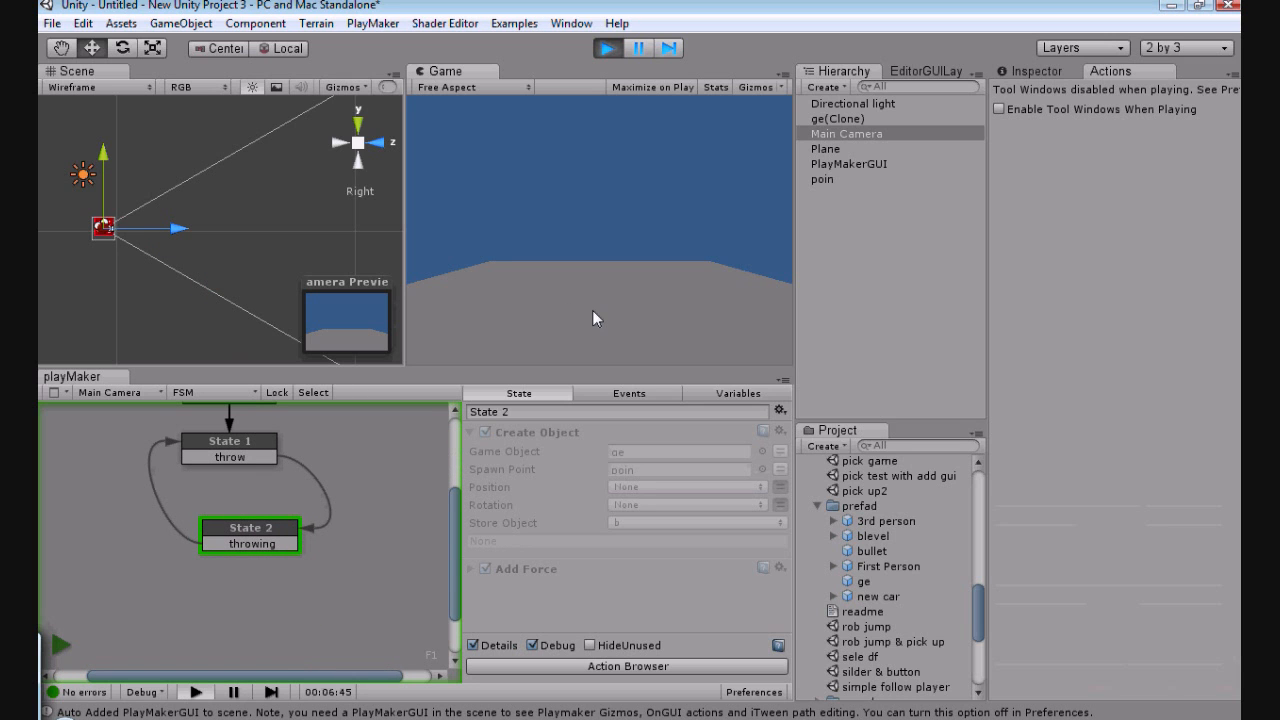
{"action": "left_click", "coordinate": [607, 50]}
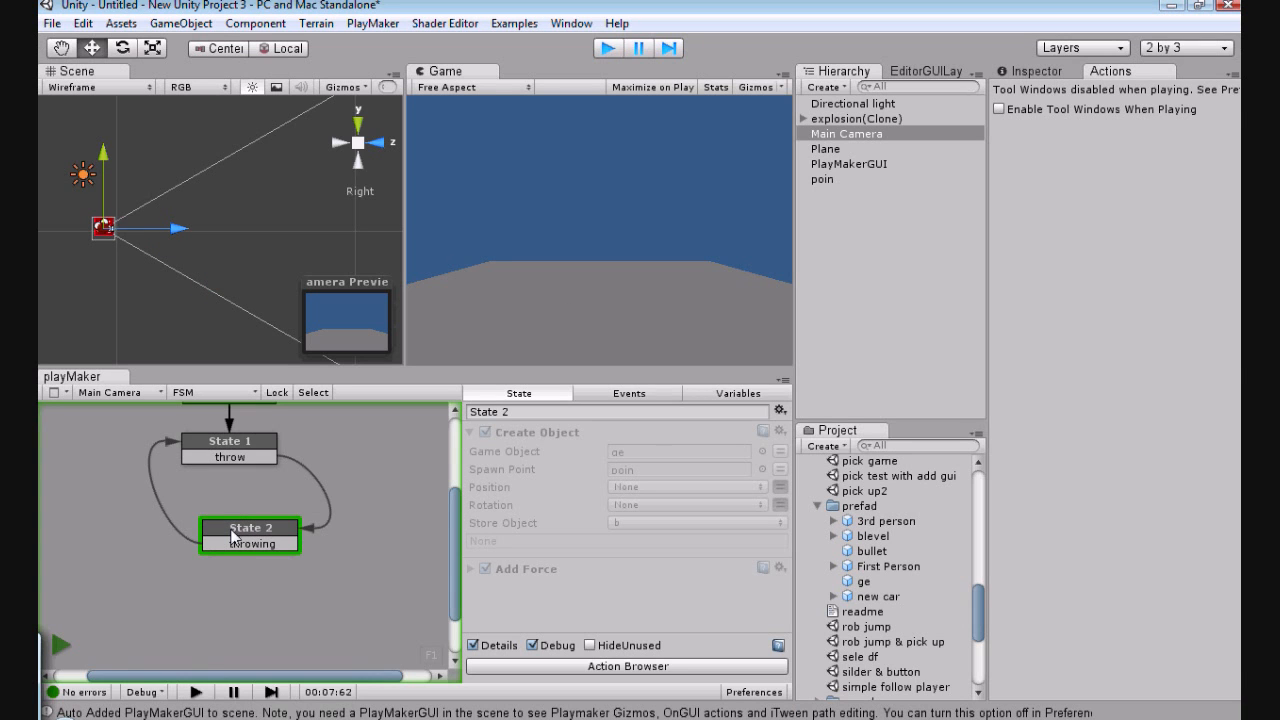
Review State 2's Create Object settings and its Add Force settings down to the Every Frame option.
{"action": "scroll", "coordinate": [271, 505], "scroll_direction": "down", "scroll_amount": 5}
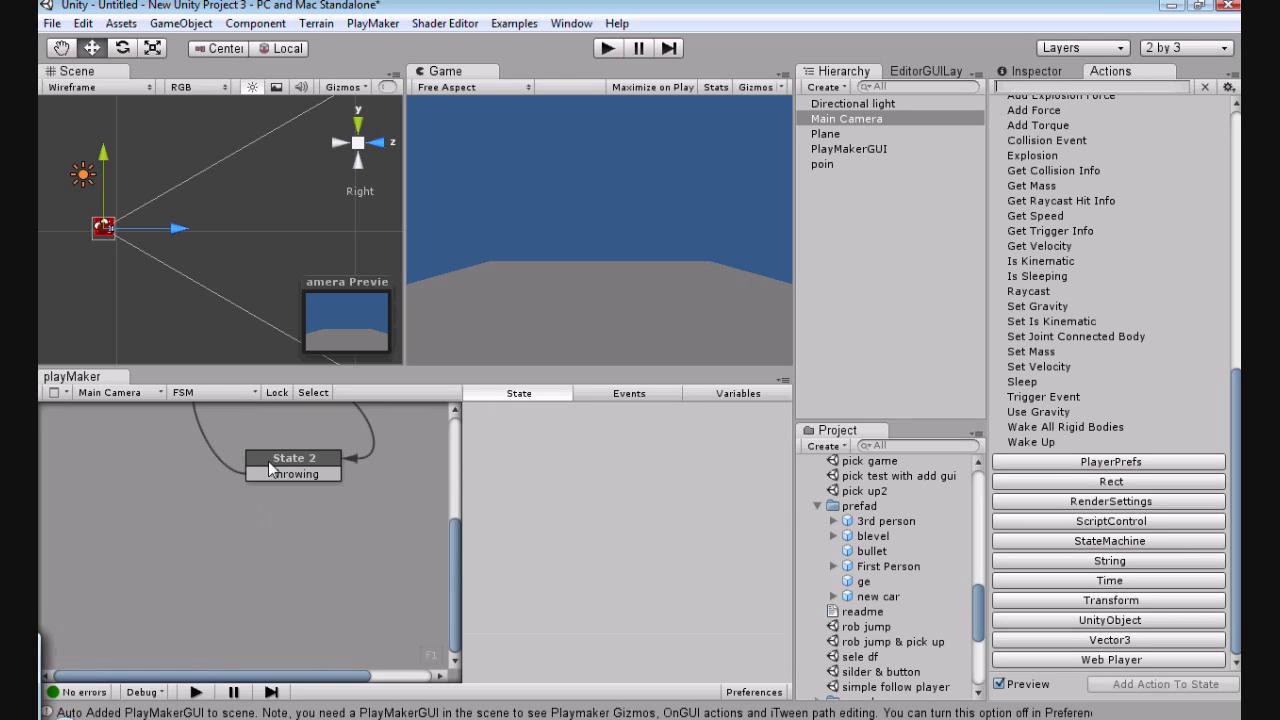
{"action": "left_click", "coordinate": [271, 468]}
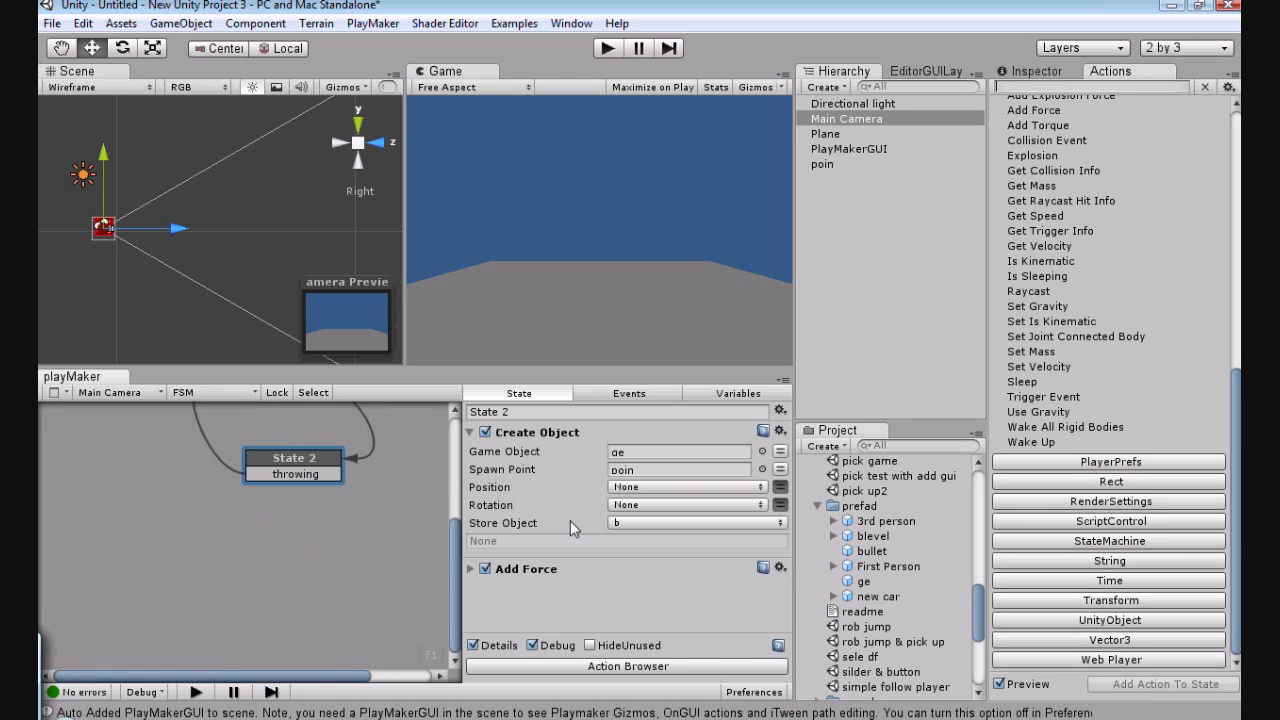
{"action": "left_click", "coordinate": [469, 433]}
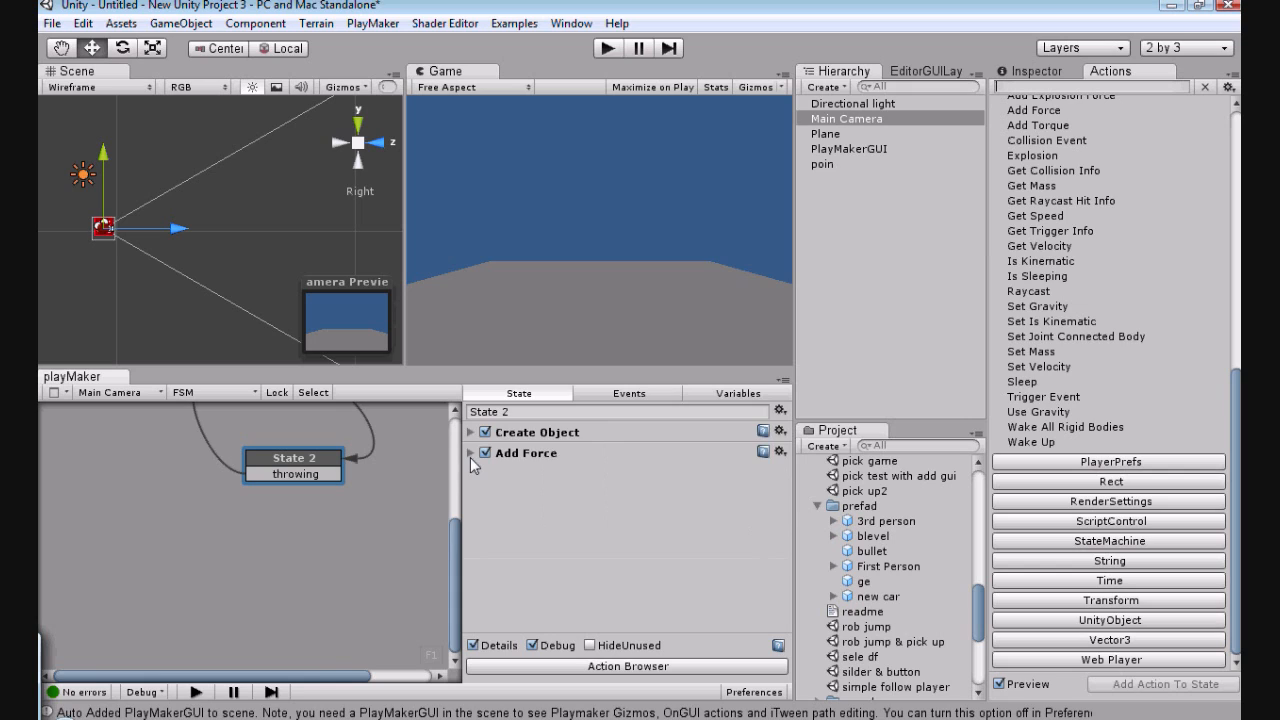
{"action": "left_click", "coordinate": [470, 453]}
{"action": "left_click", "coordinate": [613, 617]}
{"action": "scroll", "coordinate": [530, 538], "scroll_direction": "up", "scroll_amount": 3}
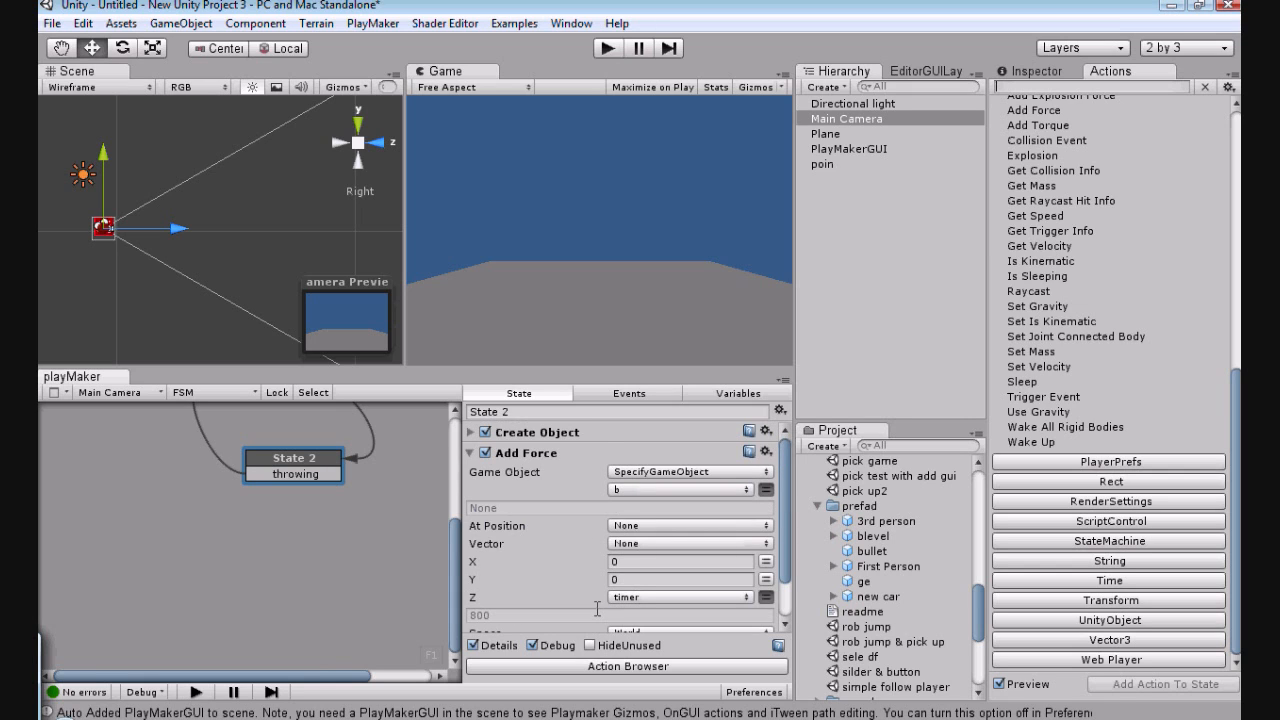
{"action": "scroll", "coordinate": [590, 595], "scroll_direction": "down", "scroll_amount": 2}
{"action": "scroll", "coordinate": [570, 575], "scroll_direction": "up", "scroll_amount": 2}
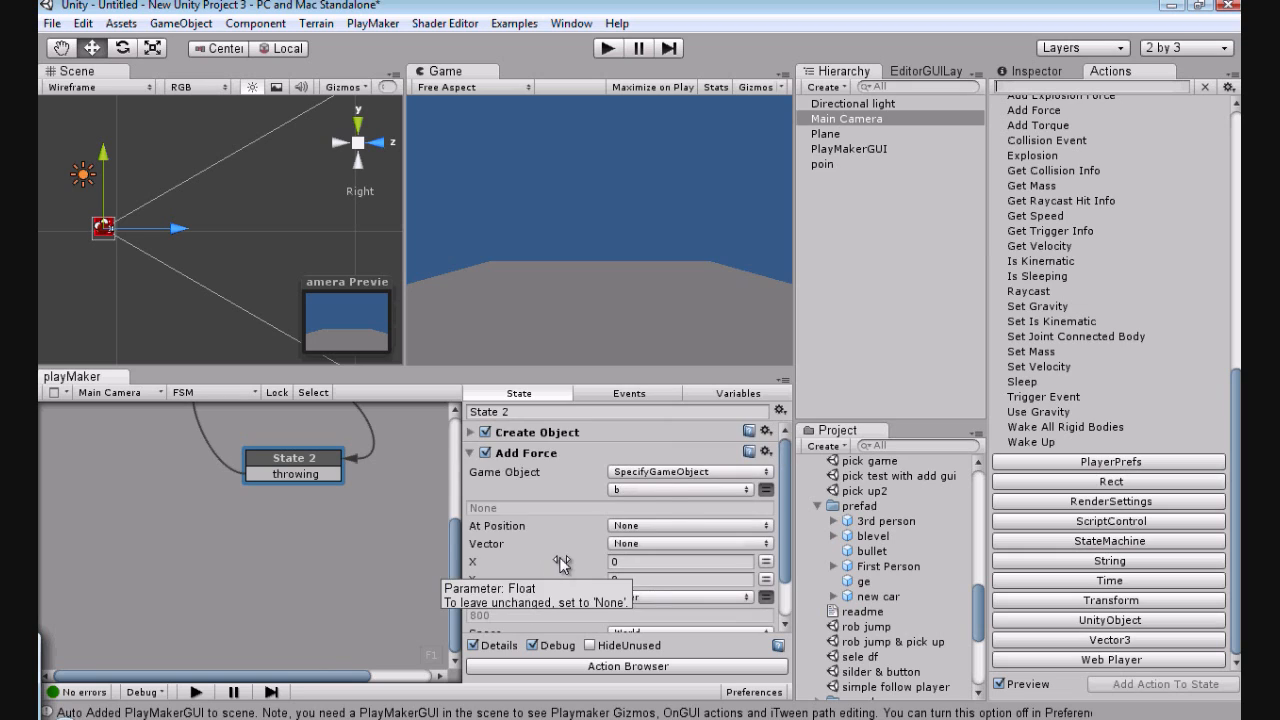
{"action": "left_click", "coordinate": [470, 453]}
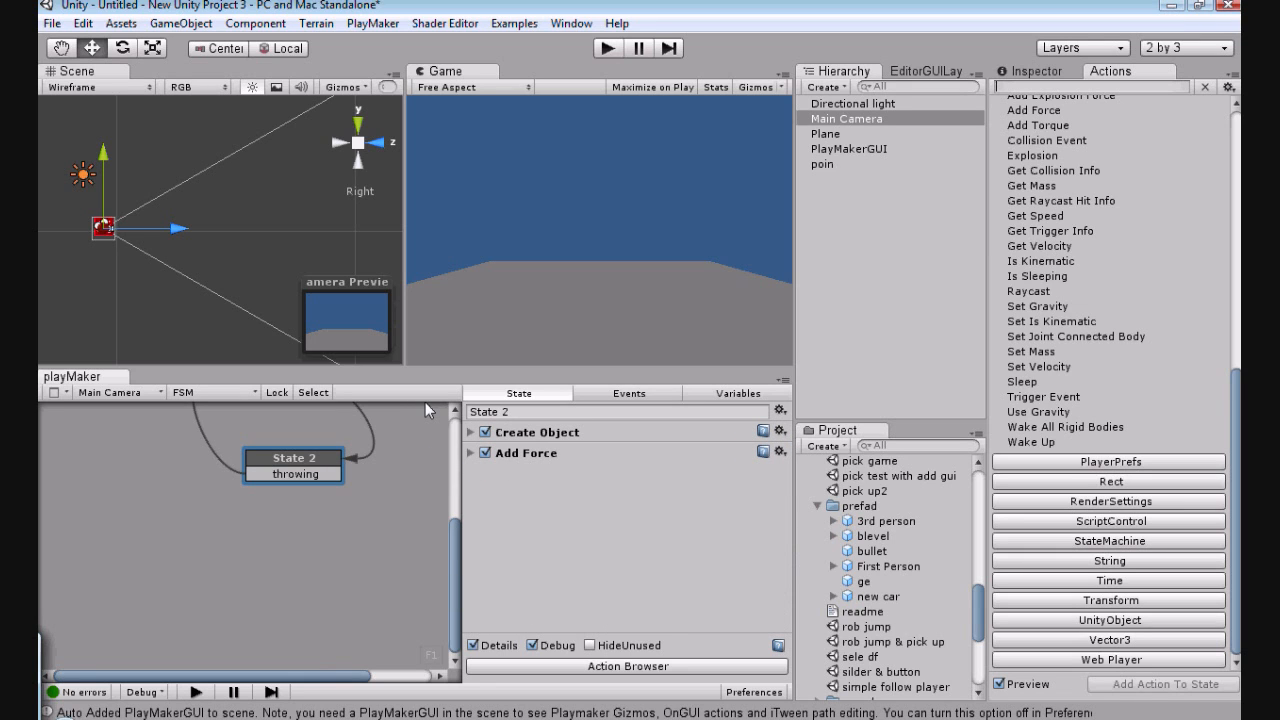
Enlarge the Plane with the Scale tool while viewing the scene from the top.
{"action": "left_click", "coordinate": [822, 134]}
{"action": "left_click", "coordinate": [153, 48]}
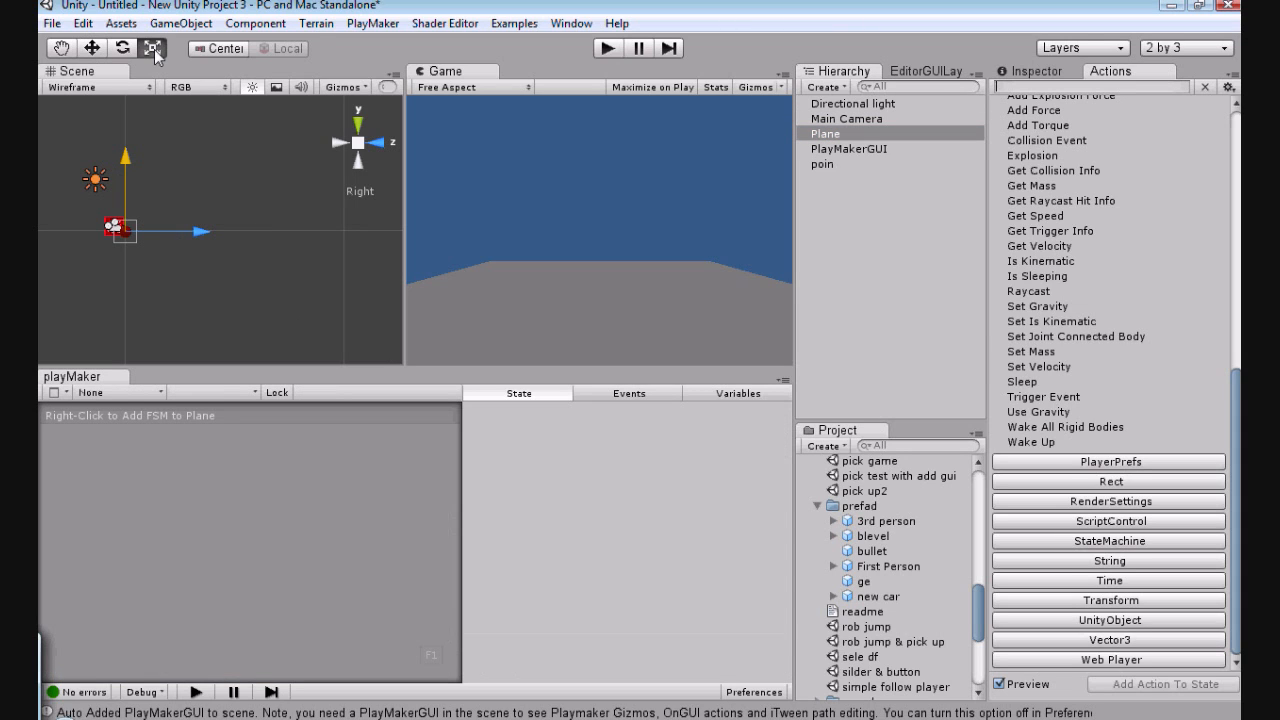
{"action": "left_click_drag", "start_coordinate": [411, 198], "coordinate": [400, 192]}
{"action": "left_click", "coordinate": [354, 123]}
{"action": "left_click_drag", "start_coordinate": [346, 325], "coordinate": [382, 297]}
{"action": "scroll", "coordinate": [303, 283], "scroll_direction": "down", "scroll_amount": 2}
{"action": "left_click_drag", "start_coordinate": [248, 216], "coordinate": [252, 194]}
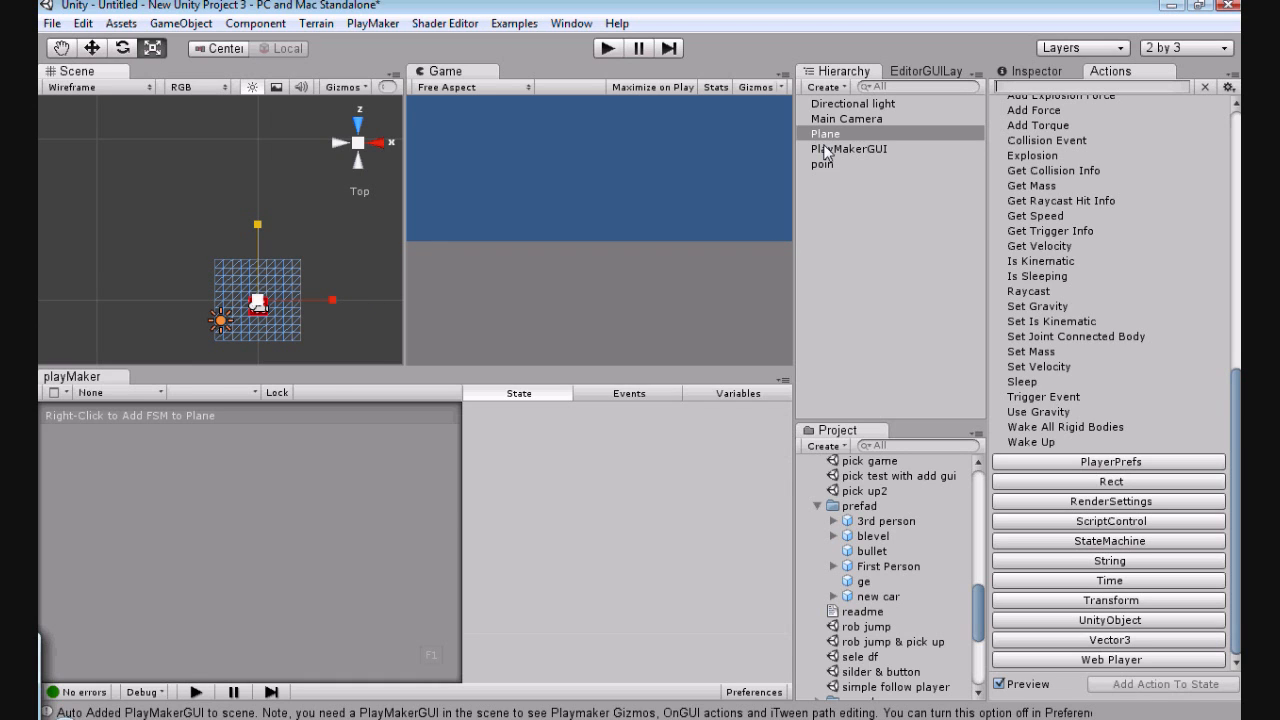
Play-test the Main Camera's FSM with one shot in the Game view and end the test.
{"action": "left_click", "coordinate": [820, 119]}
{"action": "scroll", "coordinate": [427, 526], "scroll_direction": "up", "scroll_amount": 2}
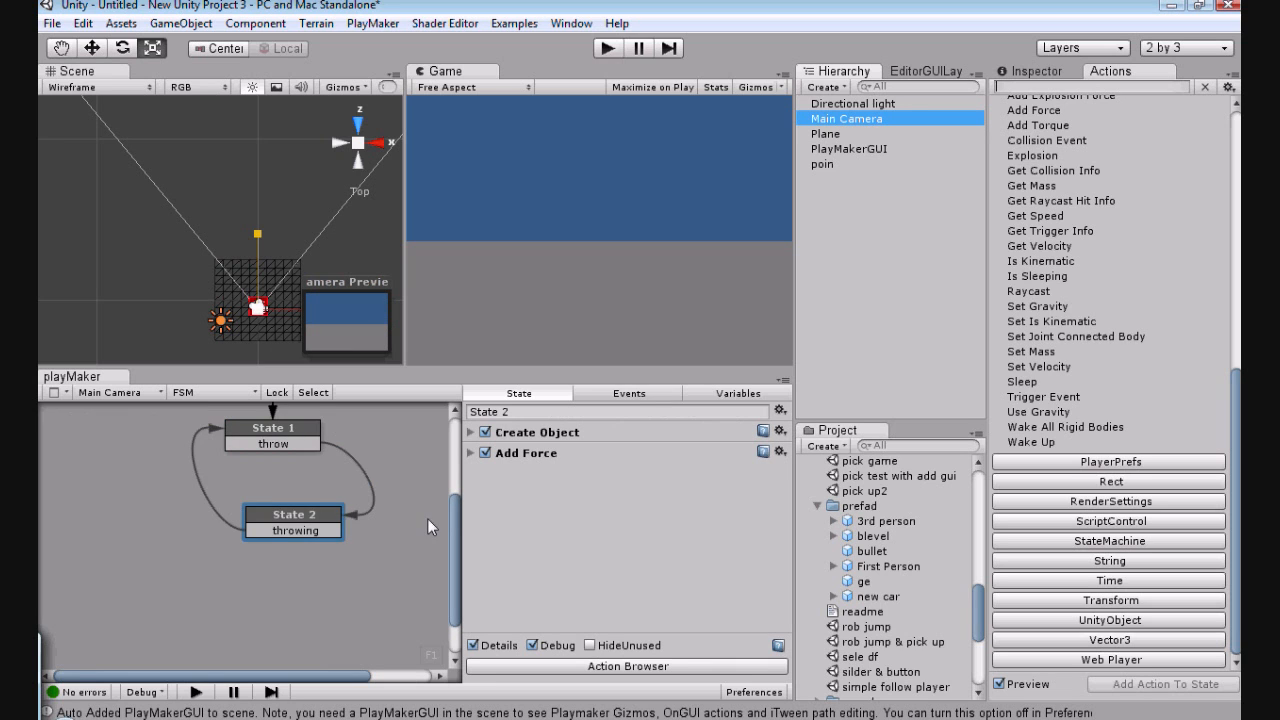
{"action": "scroll", "coordinate": [427, 518], "scroll_direction": "up", "scroll_amount": 2}
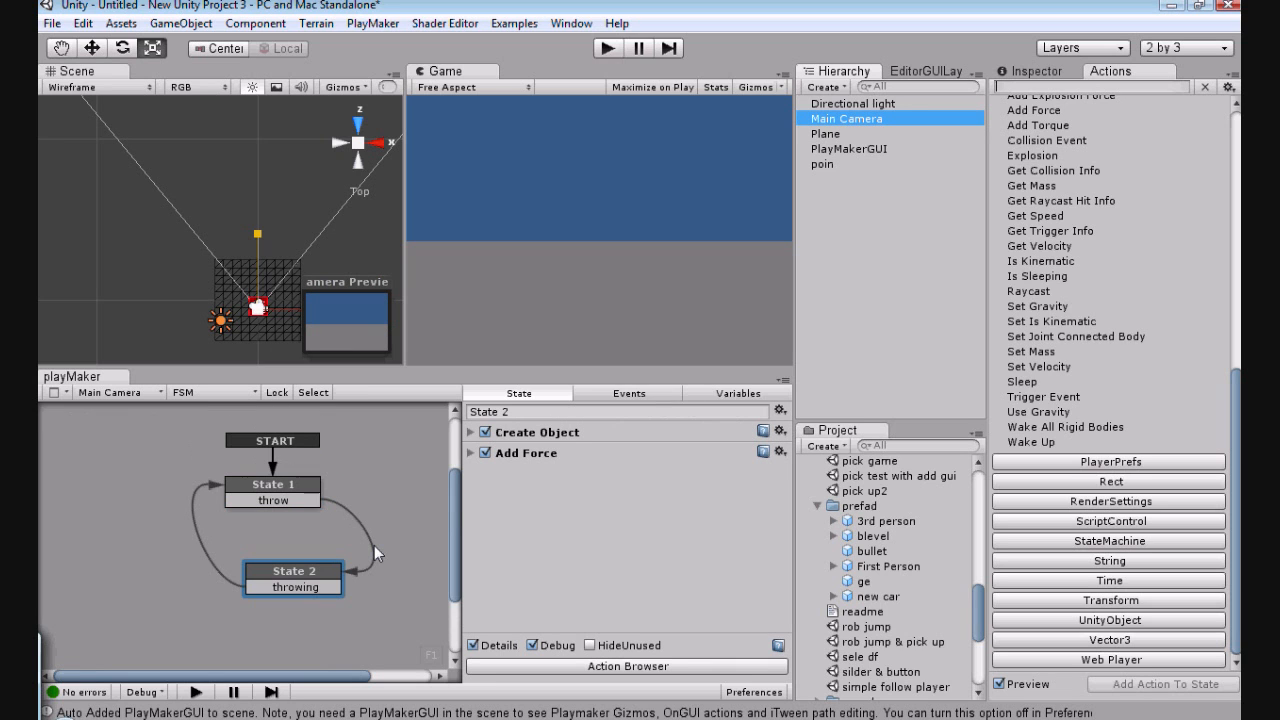
{"action": "left_click", "coordinate": [607, 48]}
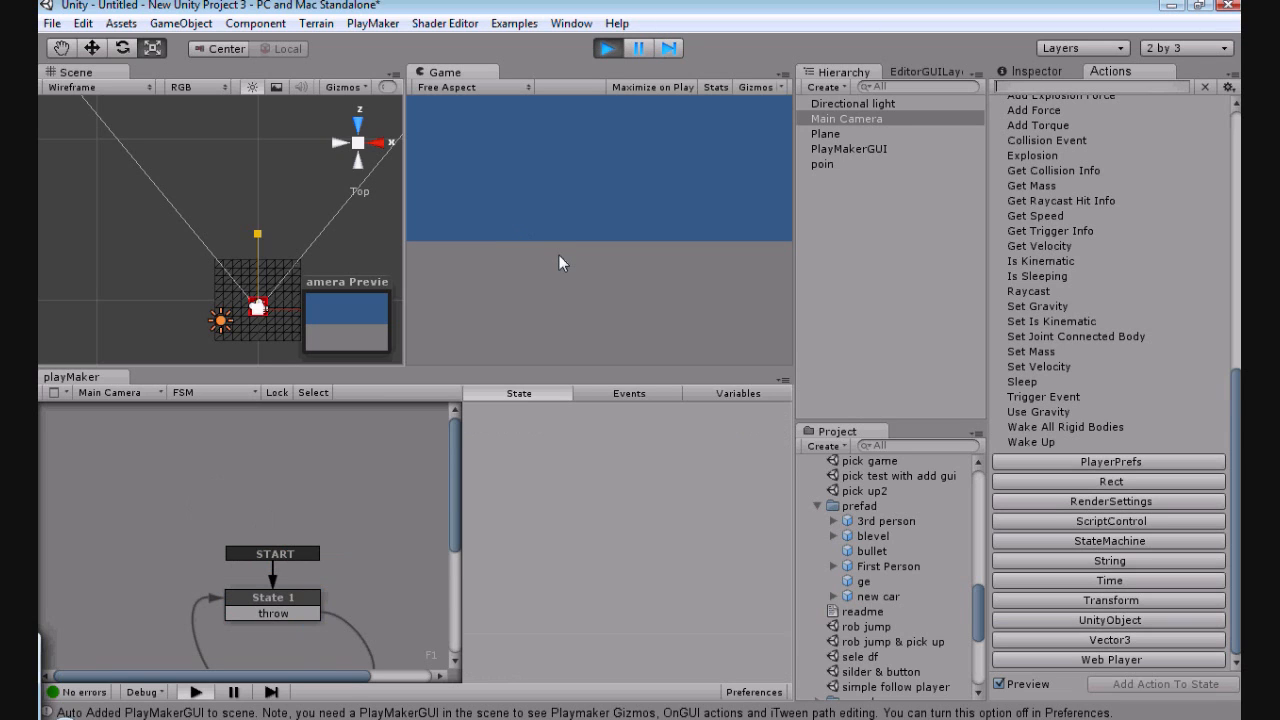
{"action": "left_click", "coordinate": [581, 279]}
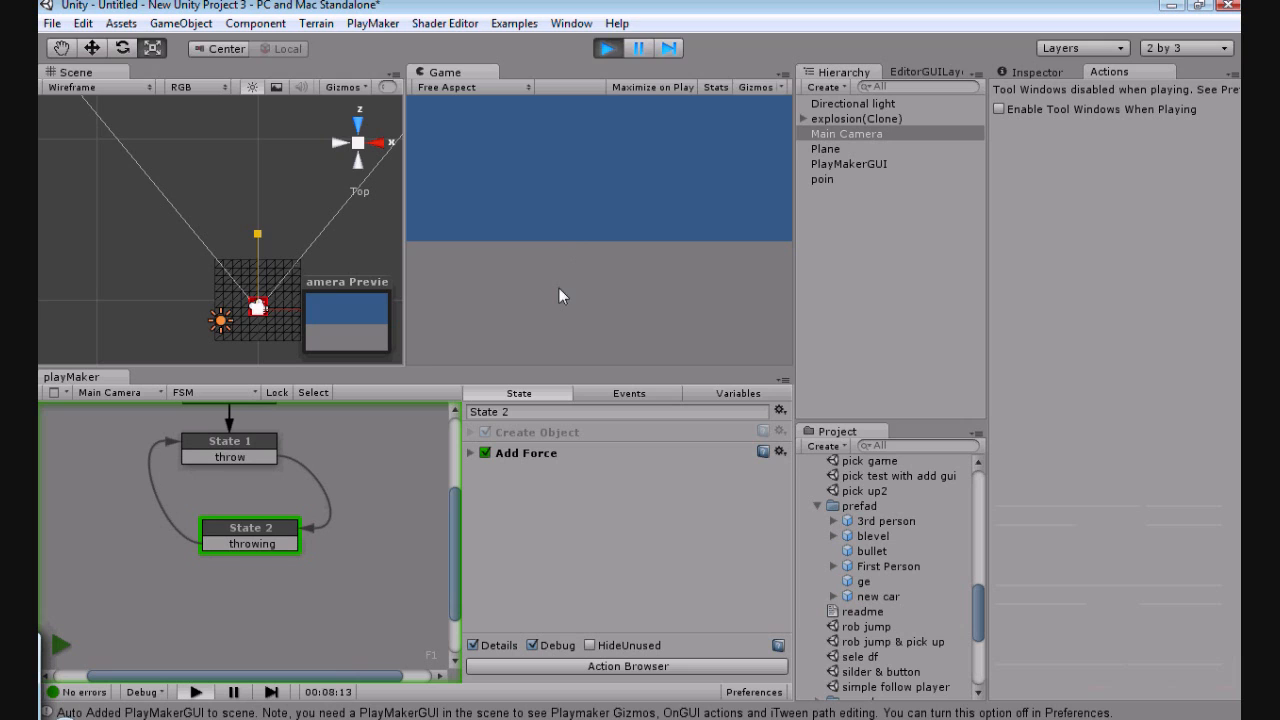
{"action": "left_click", "coordinate": [607, 48]}
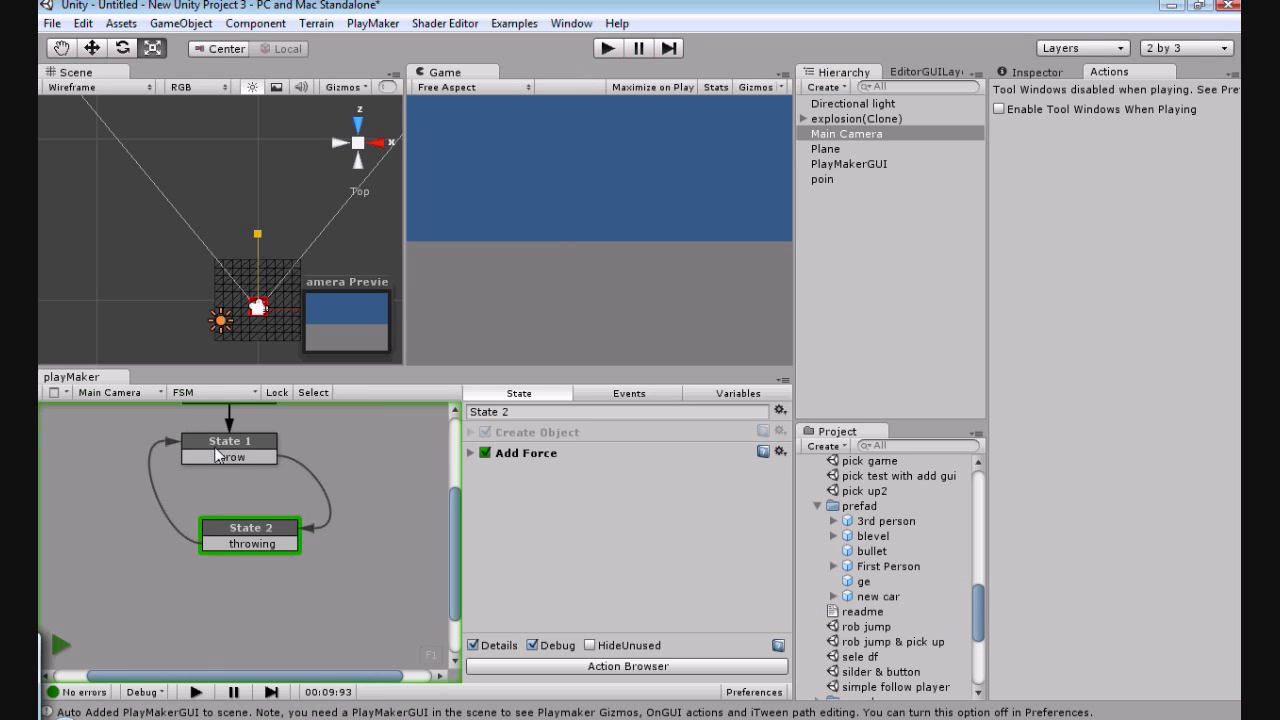
Set the float value of the Main Camera FSM's timer variable to 200.
{"action": "left_click", "coordinate": [257, 616]}
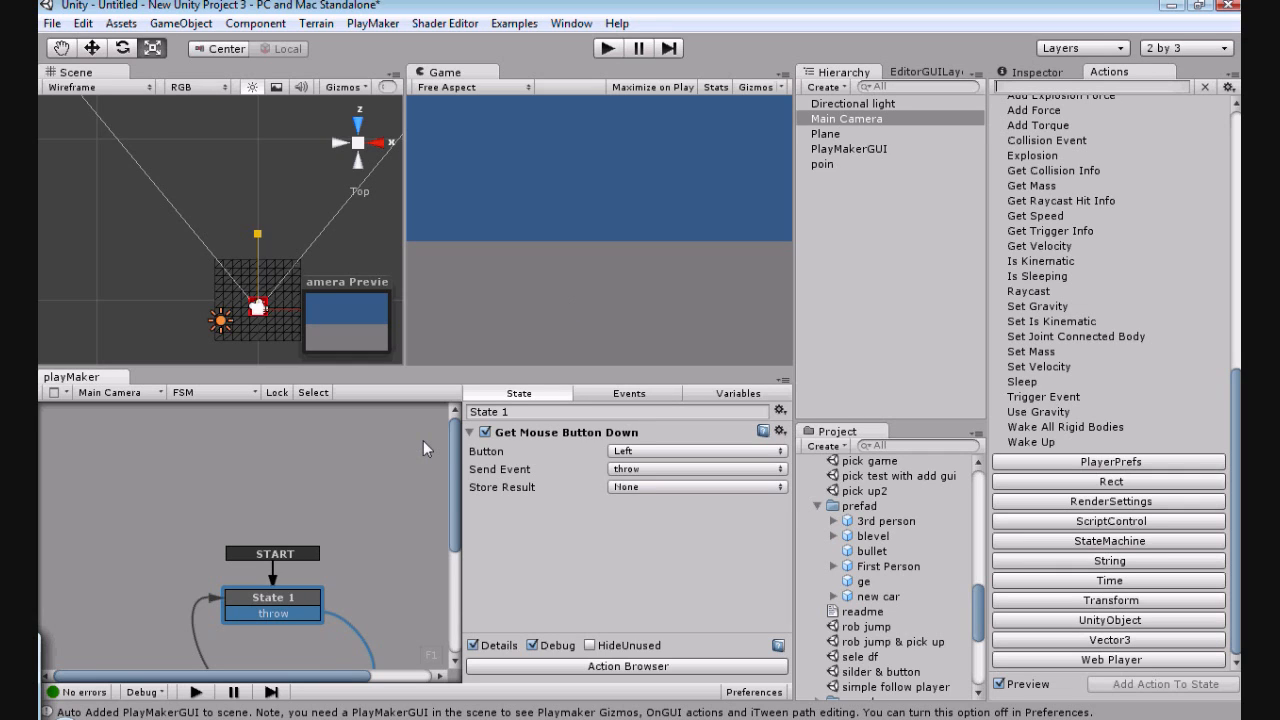
{"action": "scroll", "coordinate": [343, 500], "scroll_direction": "down", "scroll_amount": 3}
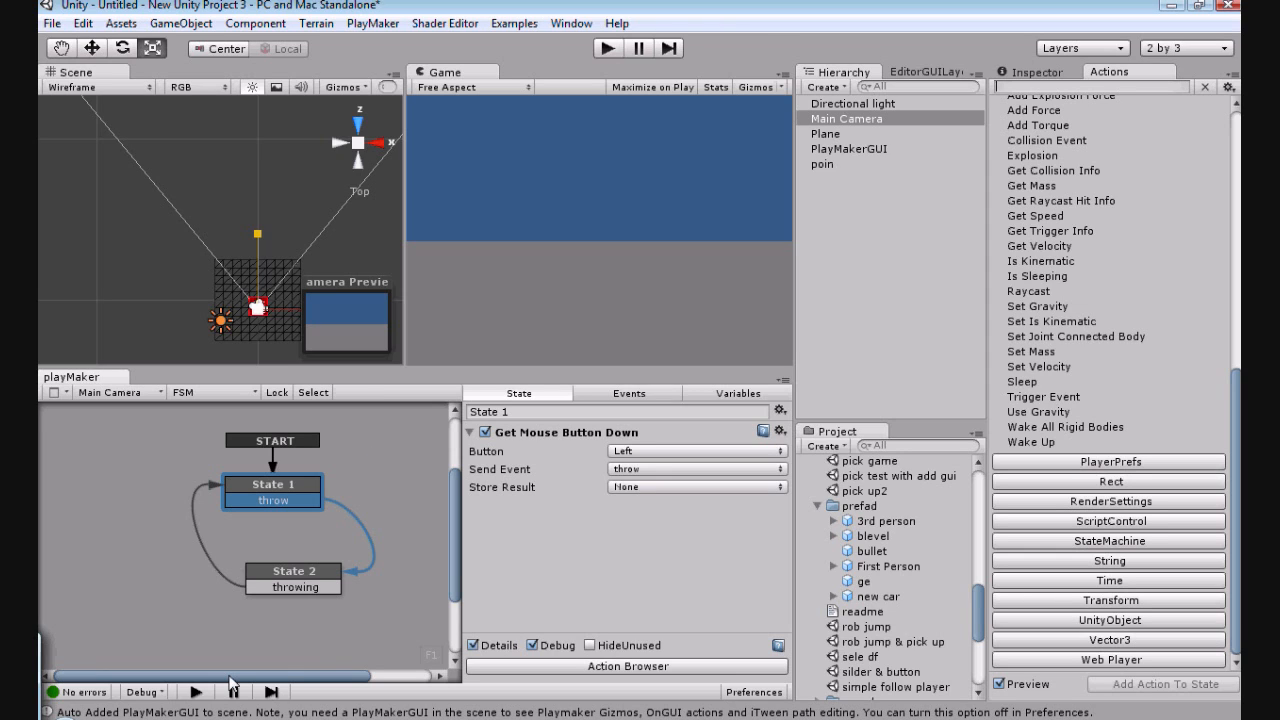
{"action": "left_click_drag", "start_coordinate": [229, 678], "coordinate": [283, 666]}
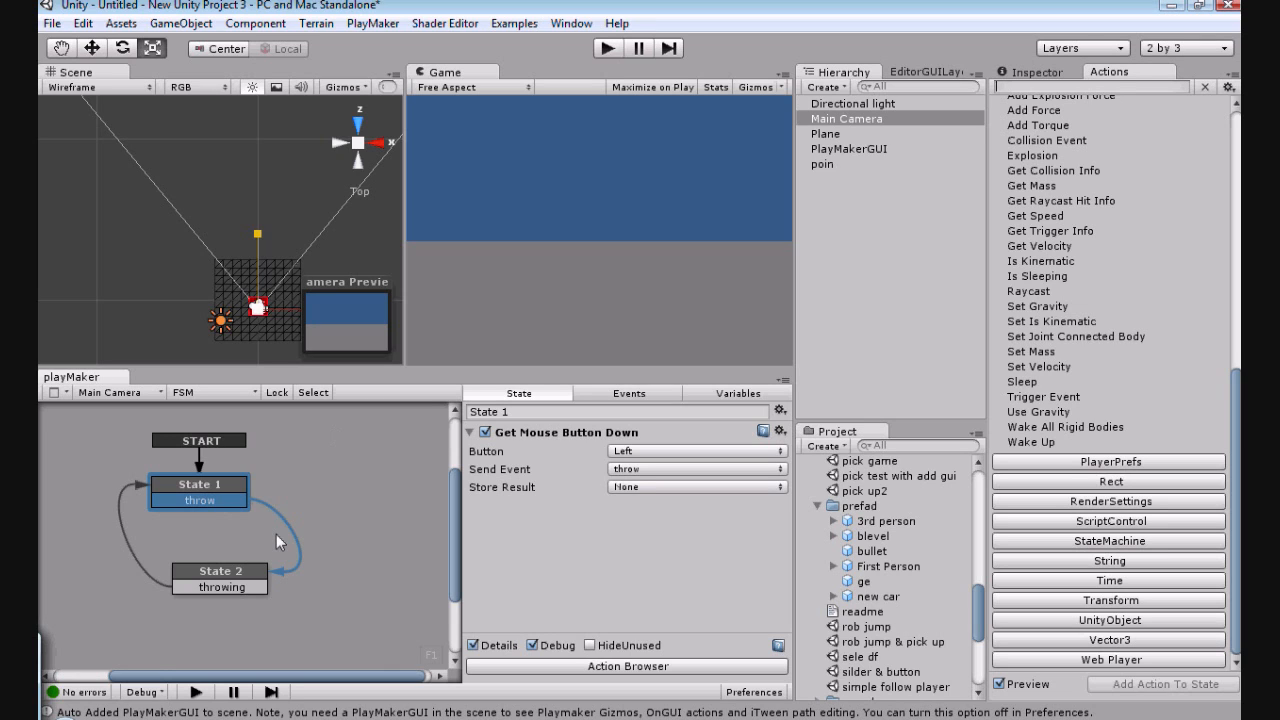
{"action": "left_click", "coordinate": [253, 581]}
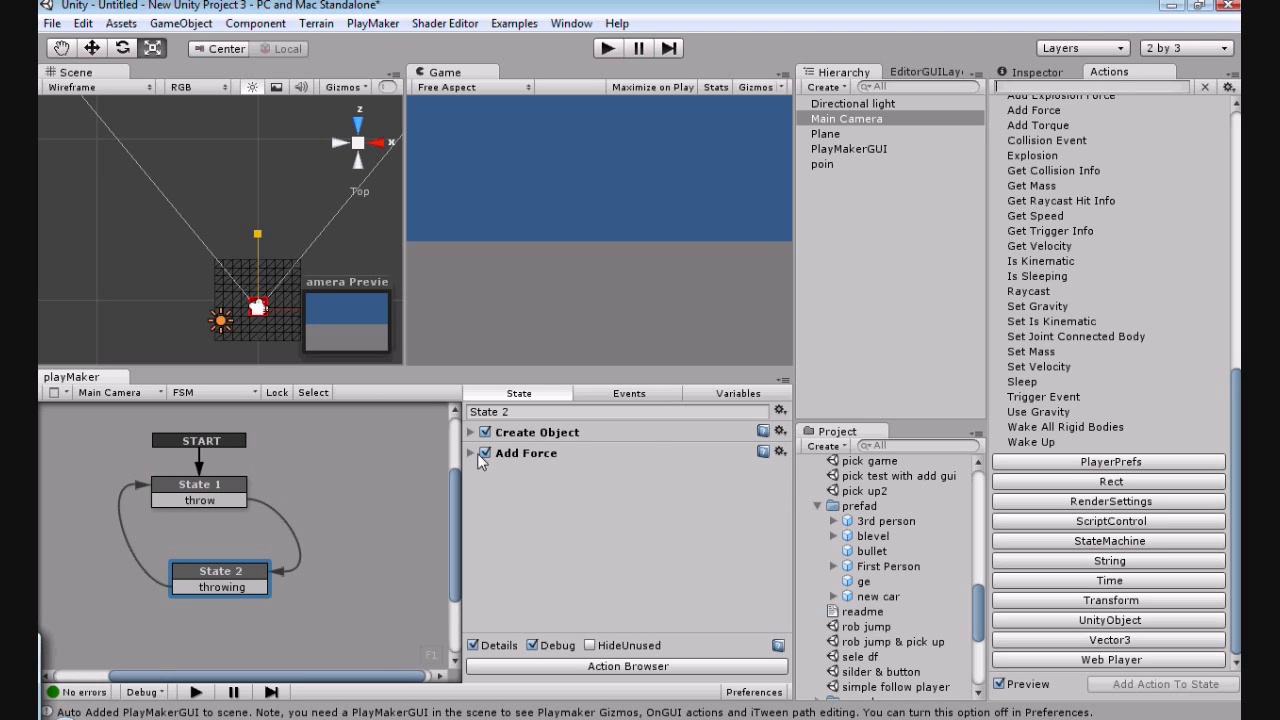
{"action": "left_click", "coordinate": [205, 500]}
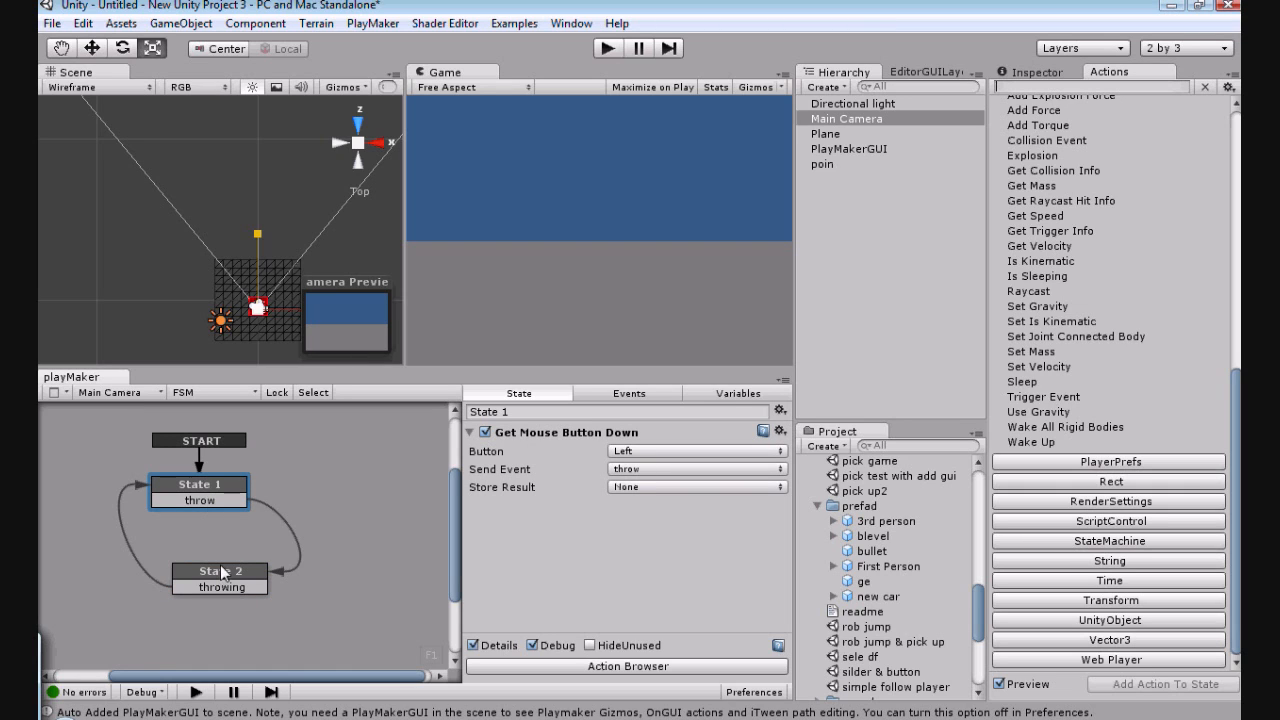
{"action": "left_click", "coordinate": [729, 393]}
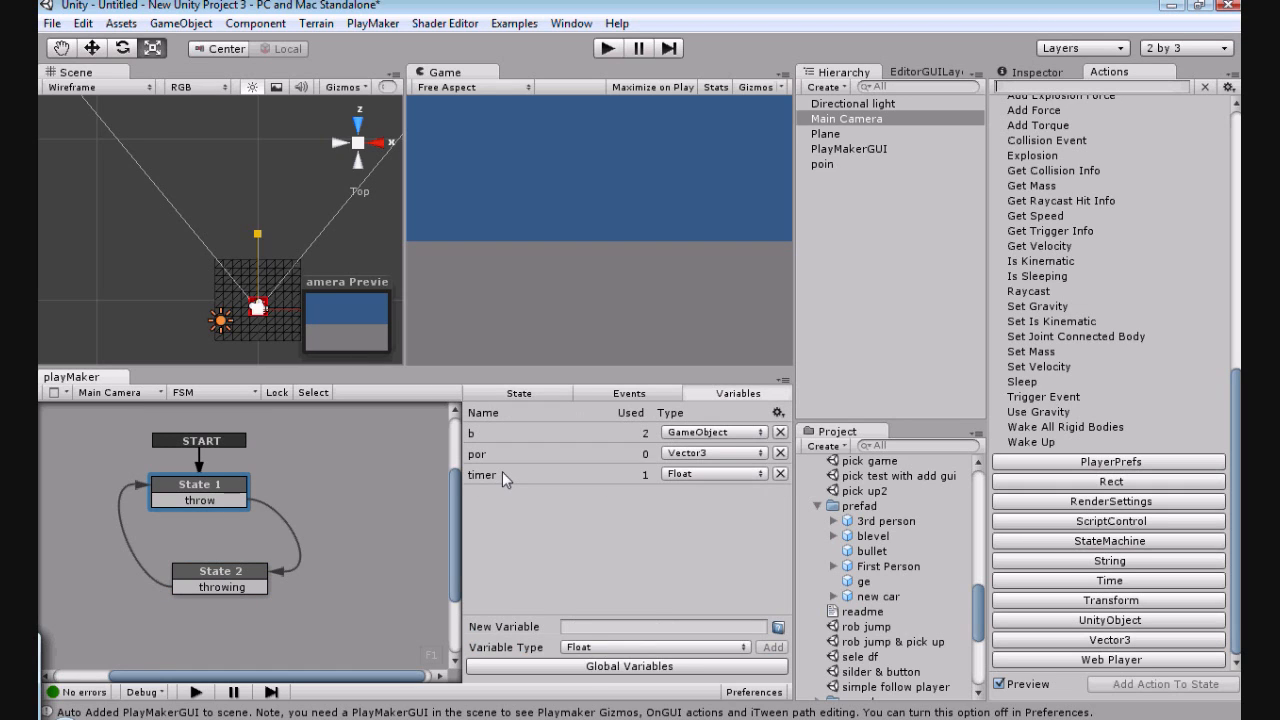
{"action": "left_click", "coordinate": [502, 475]}
{"action": "left_click", "coordinate": [594, 612]}
{"action": "type", "text": "200"}
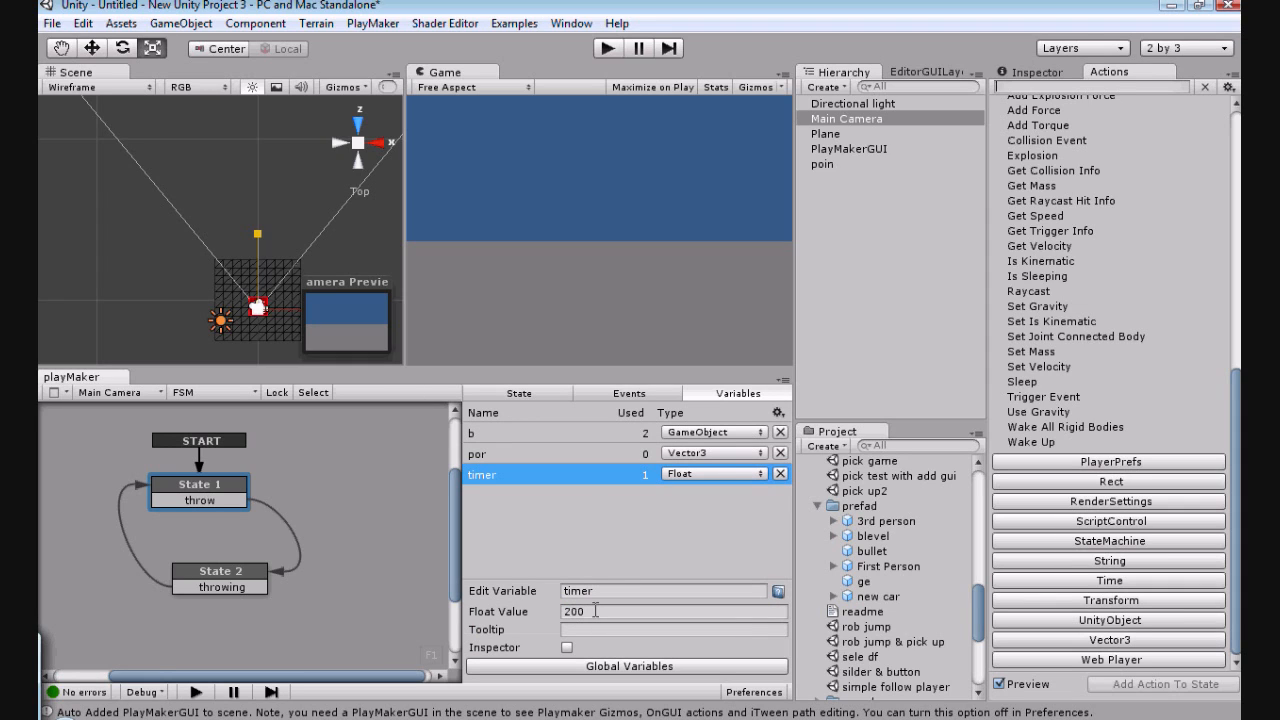
Play-test the shot with the timer value of 200 in the Game view and end the test.
{"action": "left_click", "coordinate": [479, 293]}
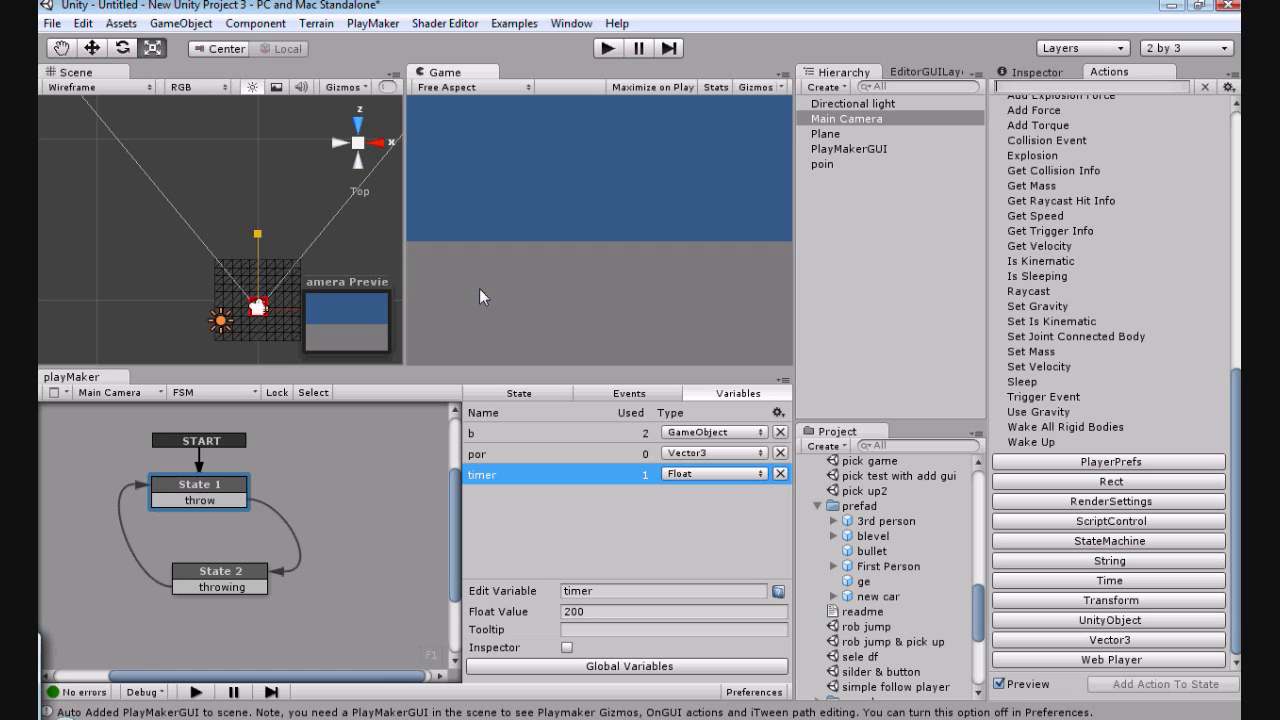
{"action": "left_click", "coordinate": [607, 48]}
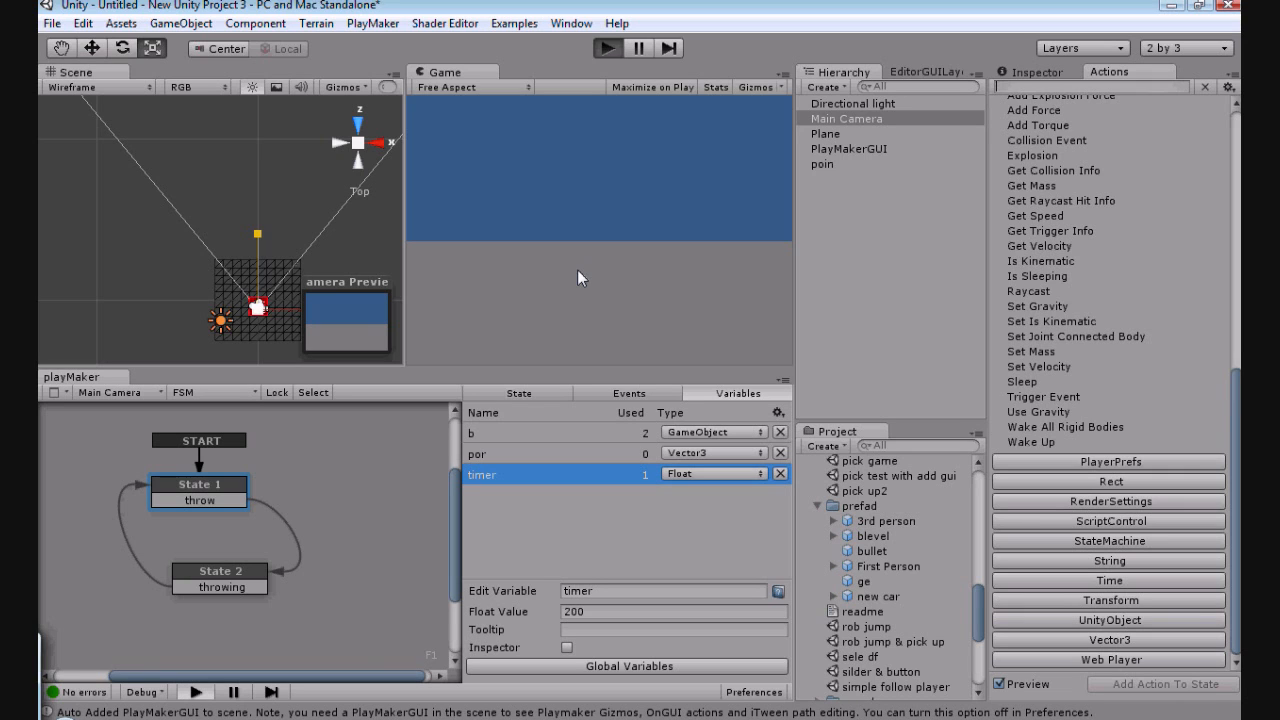
{"action": "key", "text": "ctrl+p"}
{"action": "left_click", "coordinate": [569, 288]}
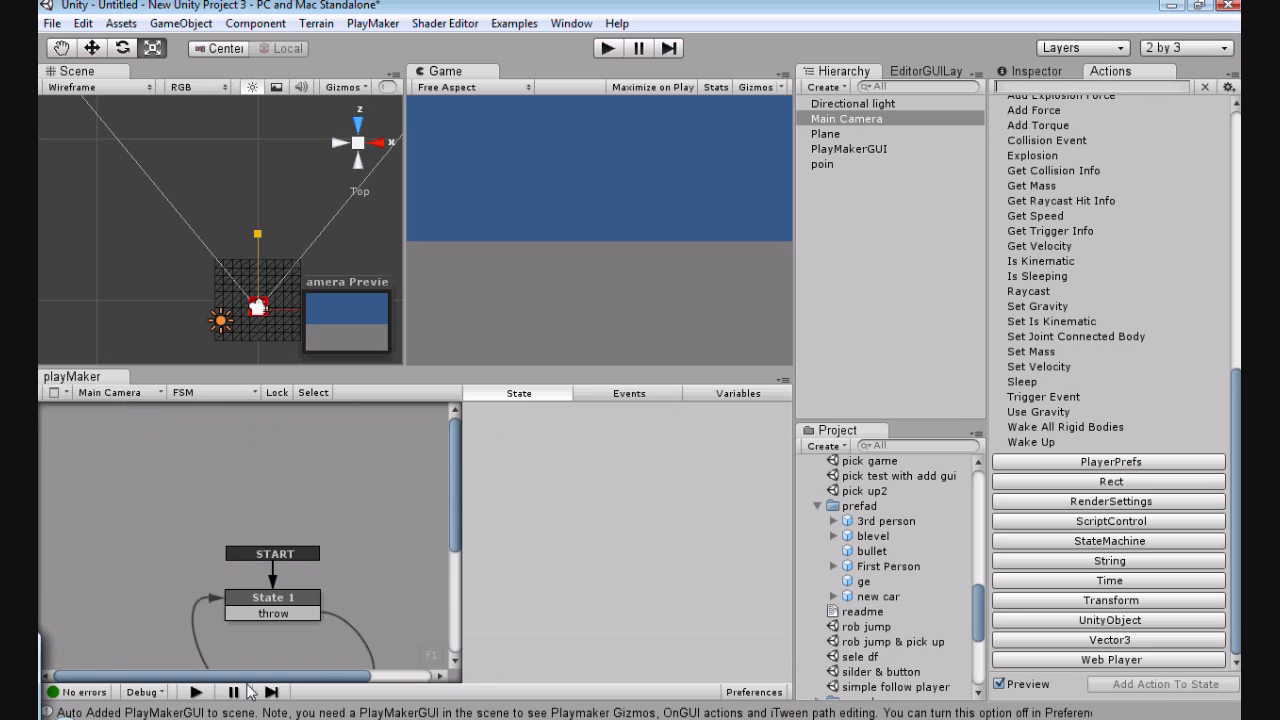
Add an FSM component to the Main Camera from the saved template with the Thorw and FINISHED transitions.
{"action": "left_click_drag", "start_coordinate": [249, 676], "coordinate": [312, 676]}
{"action": "right_click", "coordinate": [316, 543]}
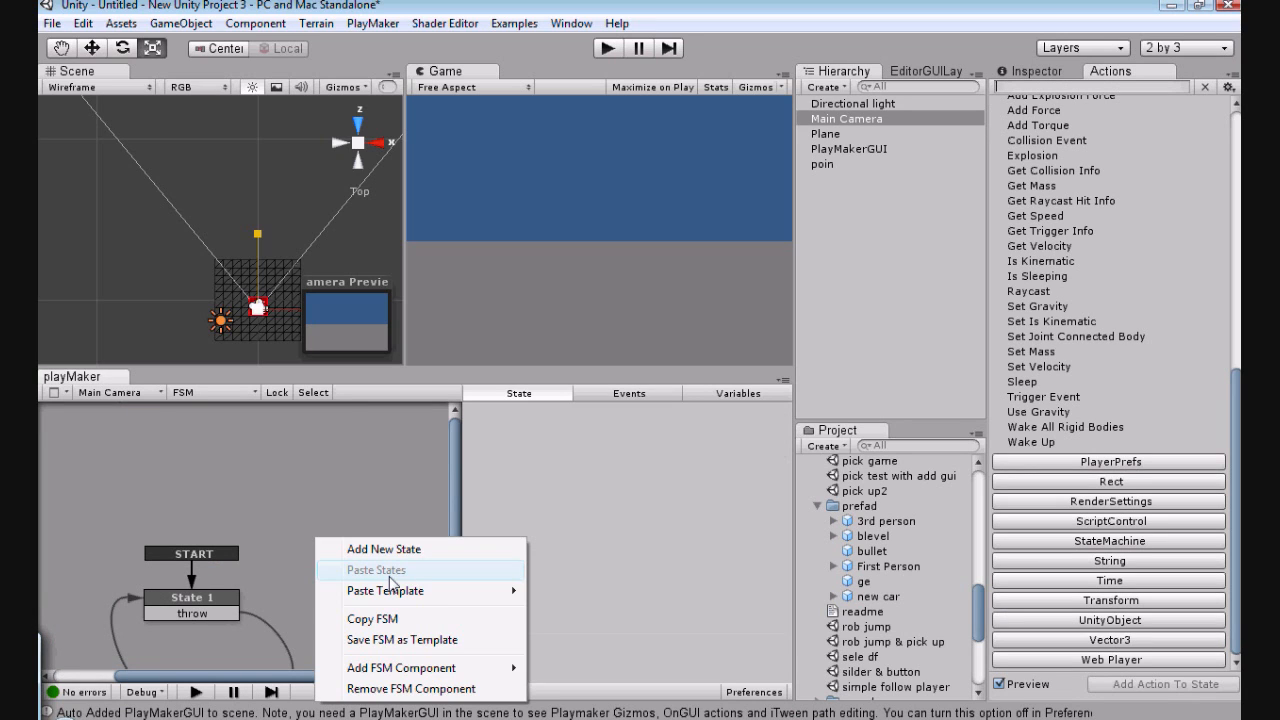
{"action": "mouse_move", "coordinate": [418, 667]}
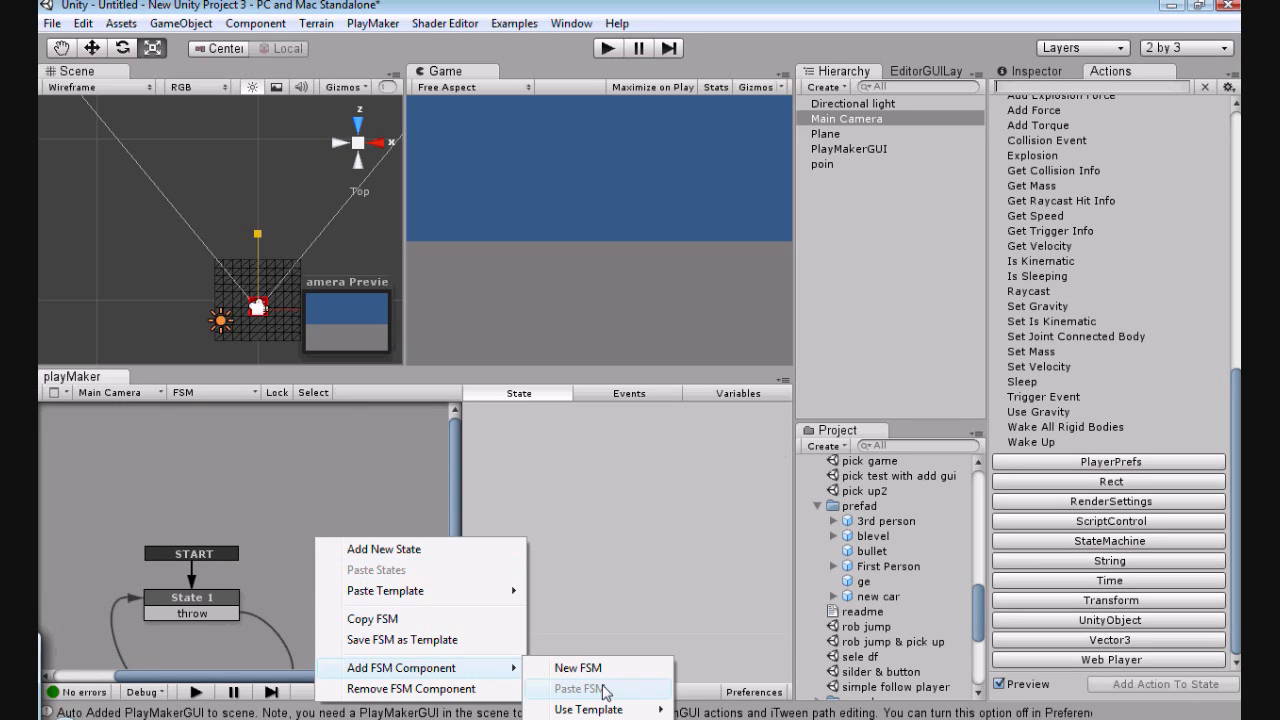
{"action": "mouse_move", "coordinate": [630, 709]}
{"action": "mouse_move", "coordinate": [780, 710]}
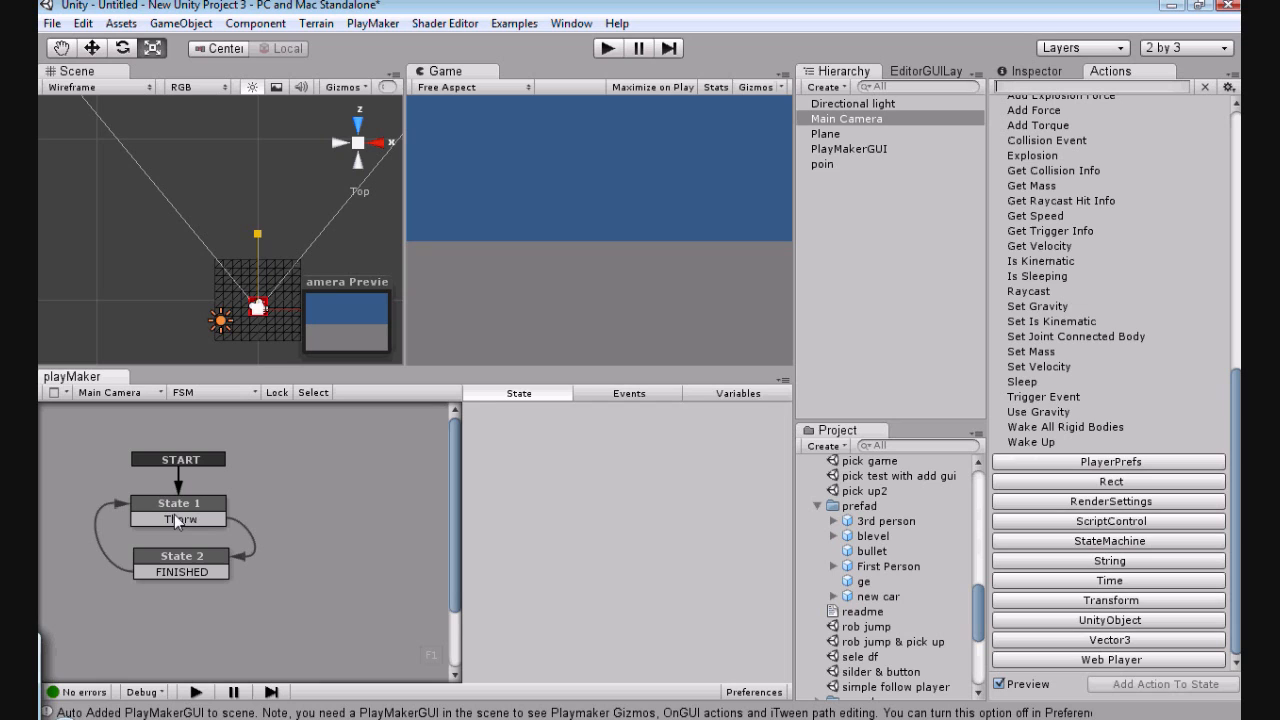
Review the template FSM's State 2, examining its Create Object and Add Force settings down to Every Frame.
{"action": "left_click", "coordinate": [177, 520]}
{"action": "left_click", "coordinate": [196, 560]}
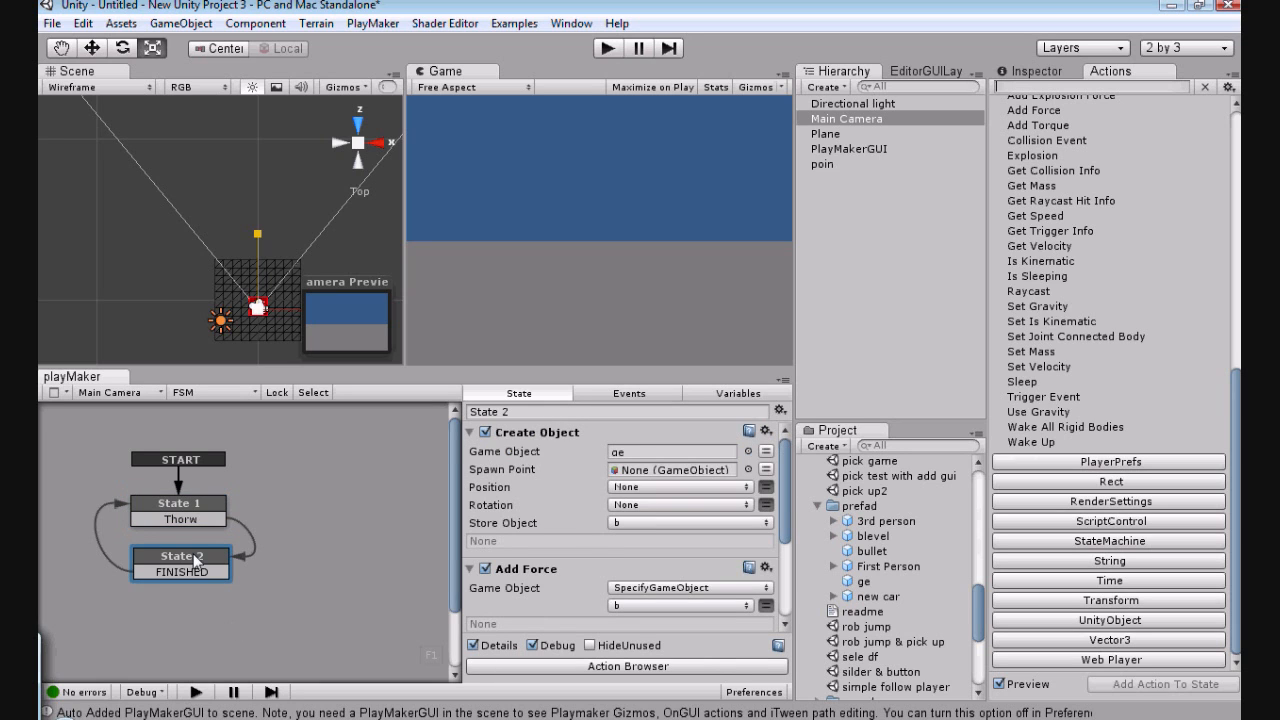
{"action": "scroll", "coordinate": [613, 525], "scroll_direction": "down", "scroll_amount": 3}
{"action": "scroll", "coordinate": [613, 519], "scroll_direction": "up", "scroll_amount": 2}
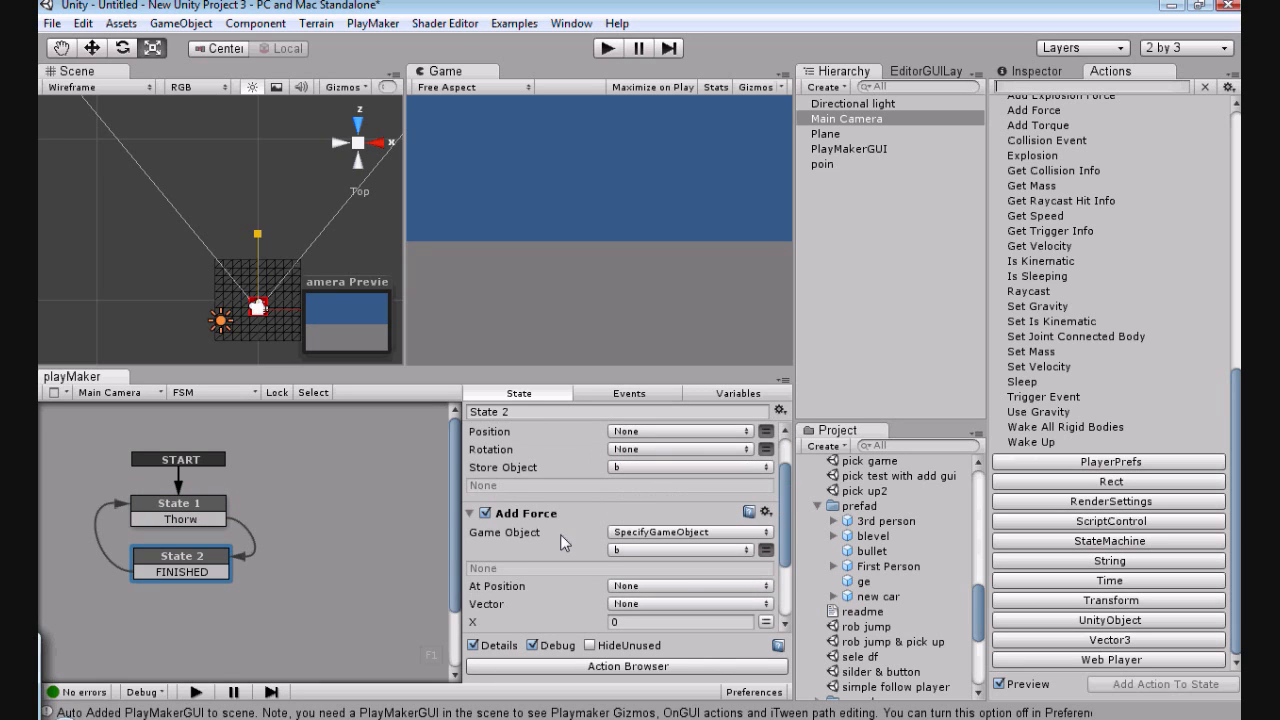
{"action": "scroll", "coordinate": [583, 477], "scroll_direction": "up", "scroll_amount": 1}
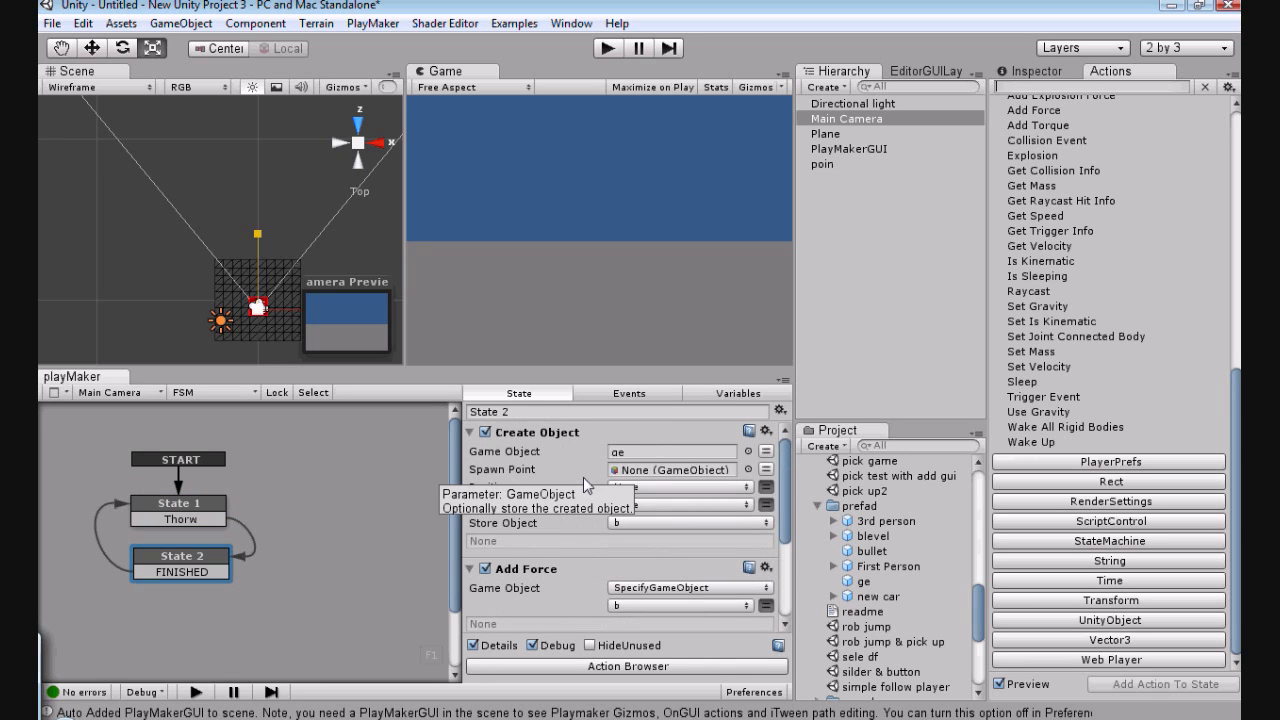
{"action": "left_click", "coordinate": [470, 431]}
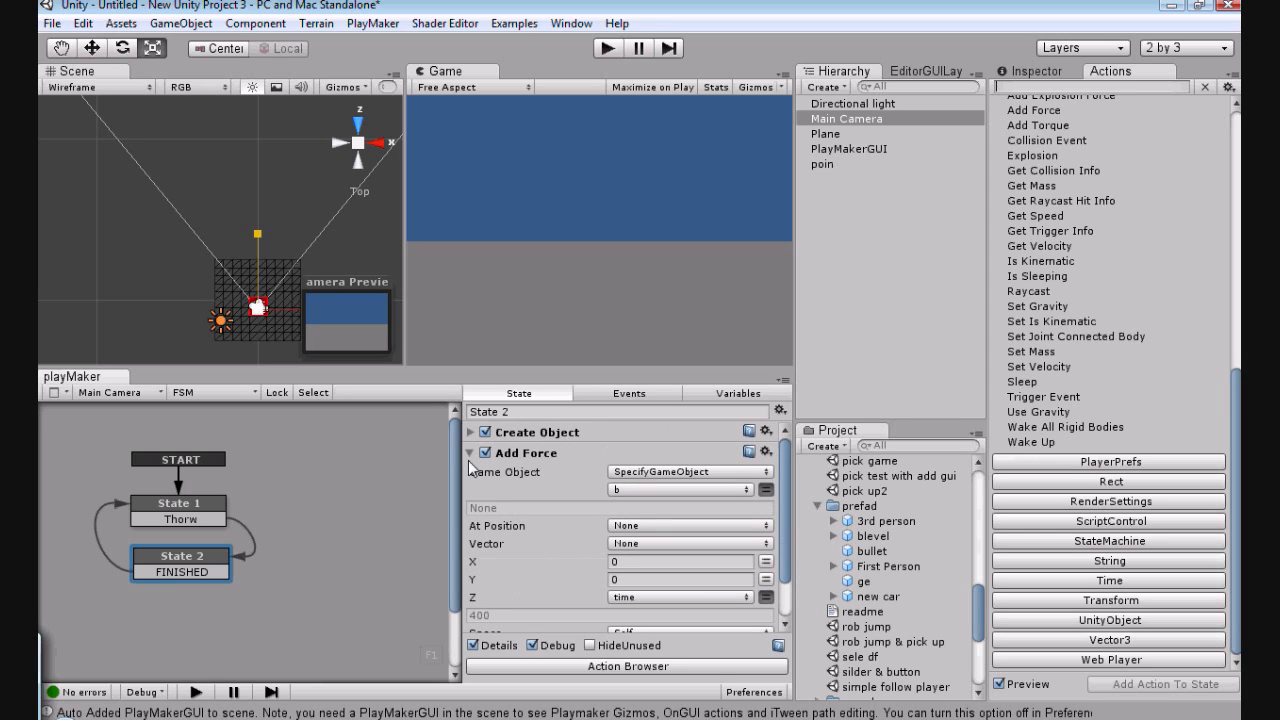
{"action": "left_click", "coordinate": [470, 453]}
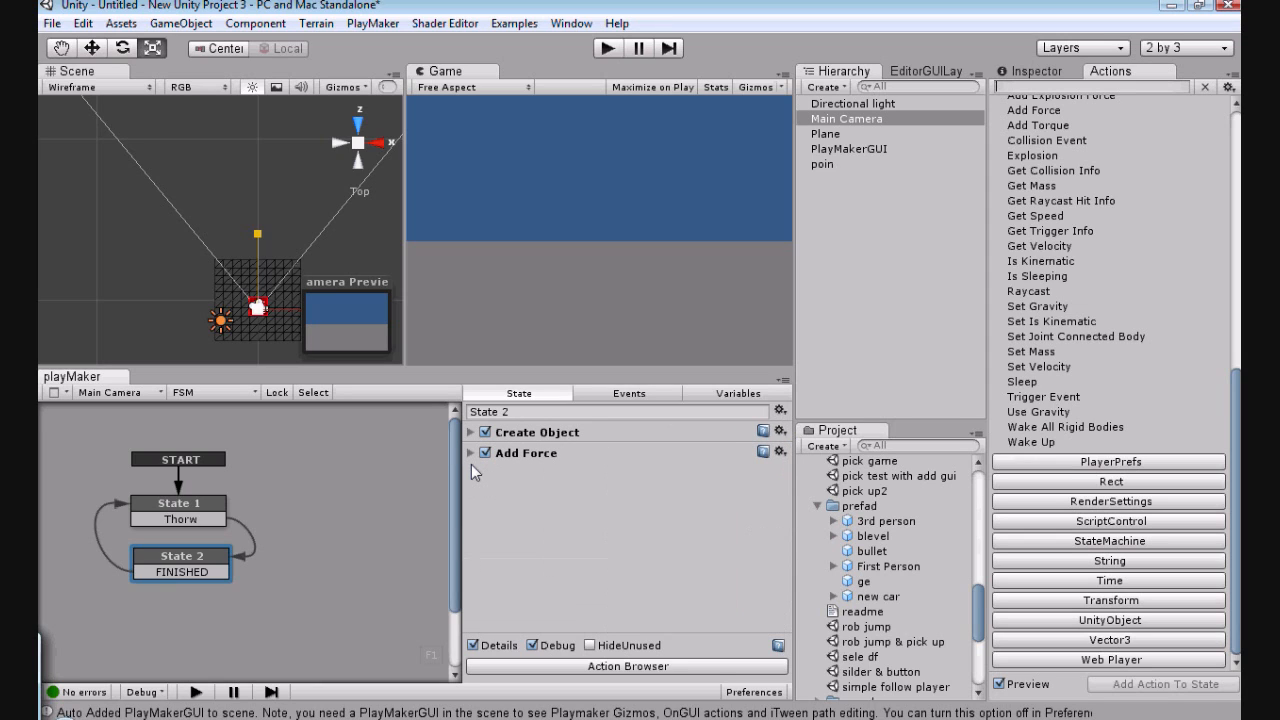
{"action": "left_click", "coordinate": [470, 453]}
{"action": "scroll", "coordinate": [553, 528], "scroll_direction": "down", "scroll_amount": 2}
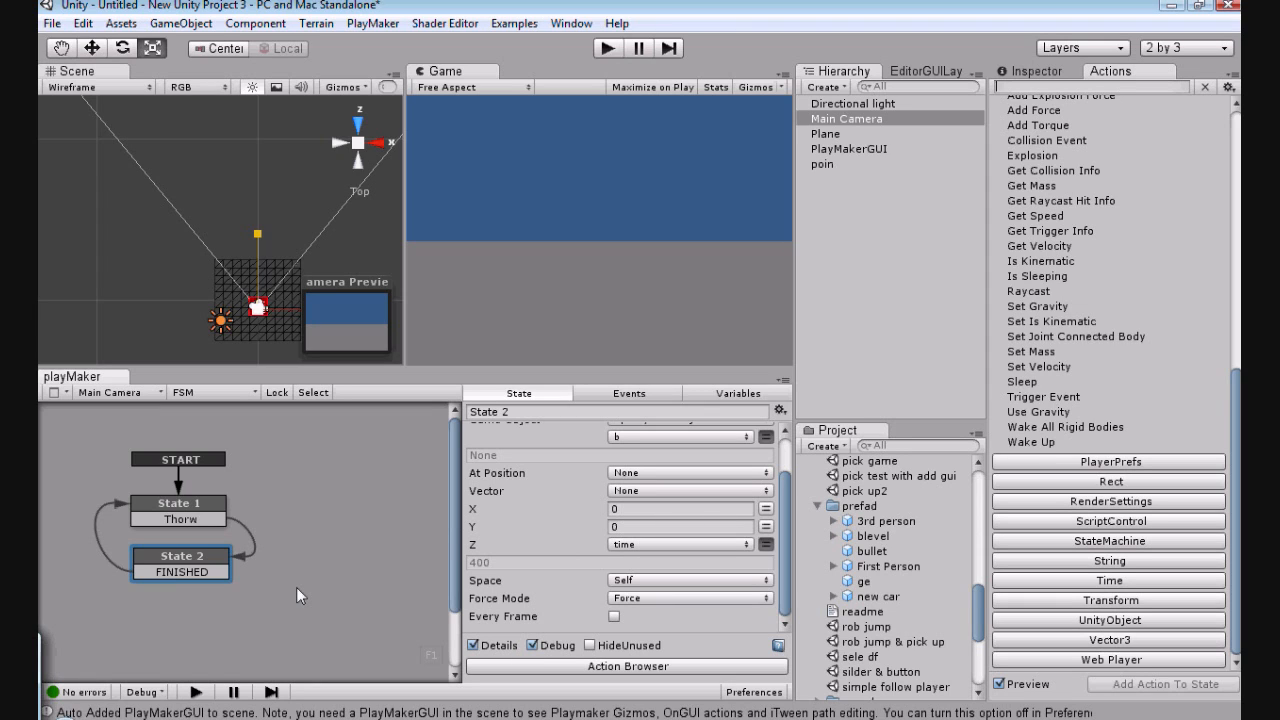
Set the Spawn Point of State 2's Create Object action to the poin object.
{"action": "left_click_drag", "start_coordinate": [453, 495], "coordinate": [430, 507]}
{"action": "left_click", "coordinate": [176, 556]}
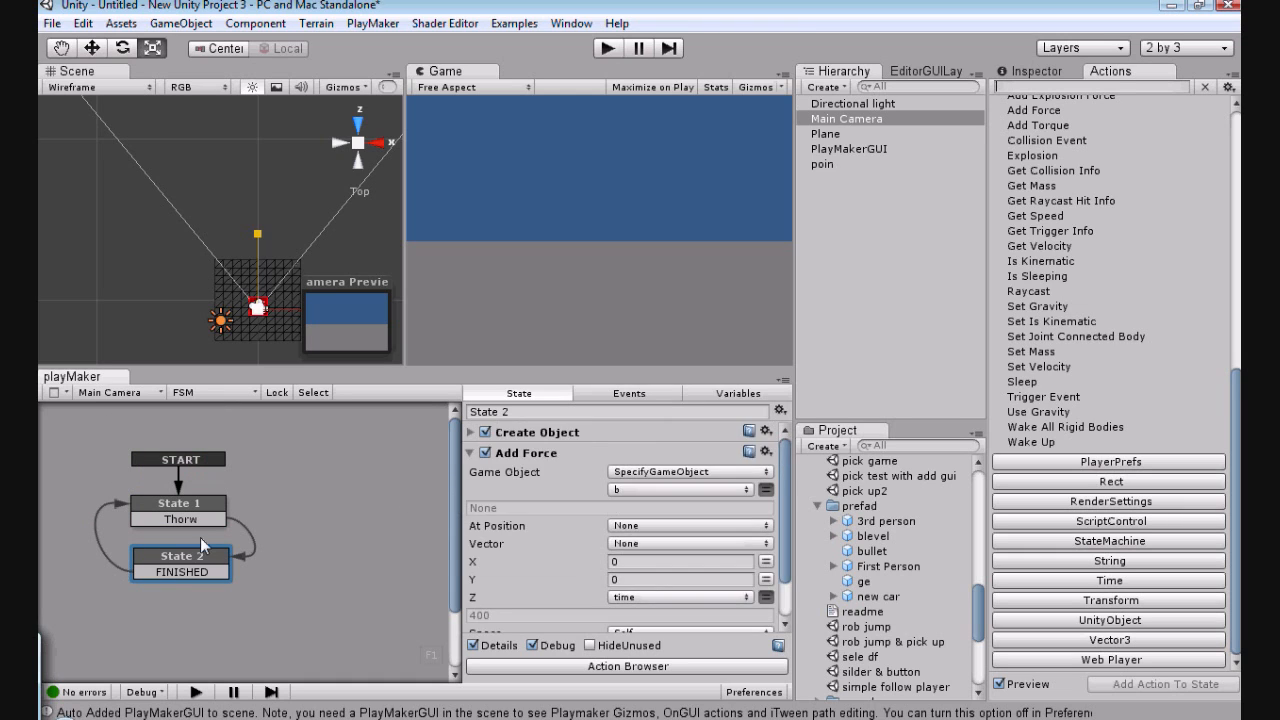
{"action": "left_click", "coordinate": [478, 436]}
{"action": "left_click_drag", "start_coordinate": [822, 164], "coordinate": [656, 470]}
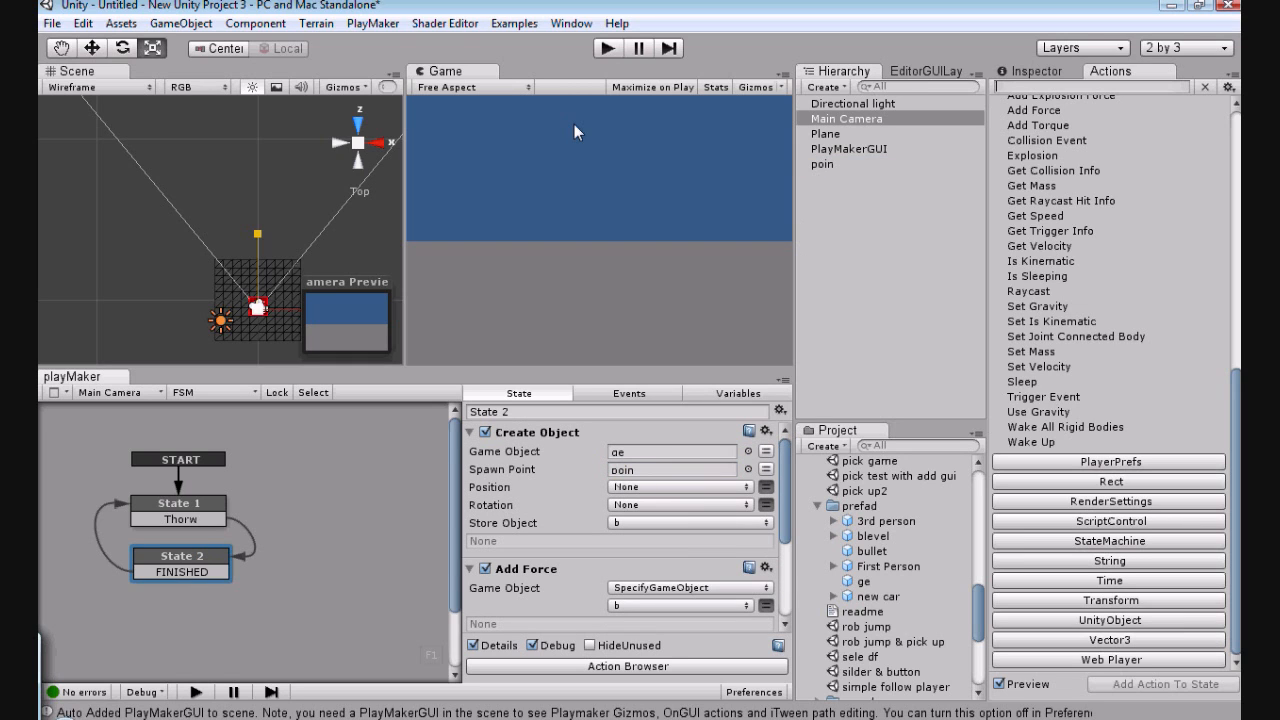
Play-test the template FSM by firing three shots with its Space trigger and end the test.
{"action": "left_click", "coordinate": [607, 48]}
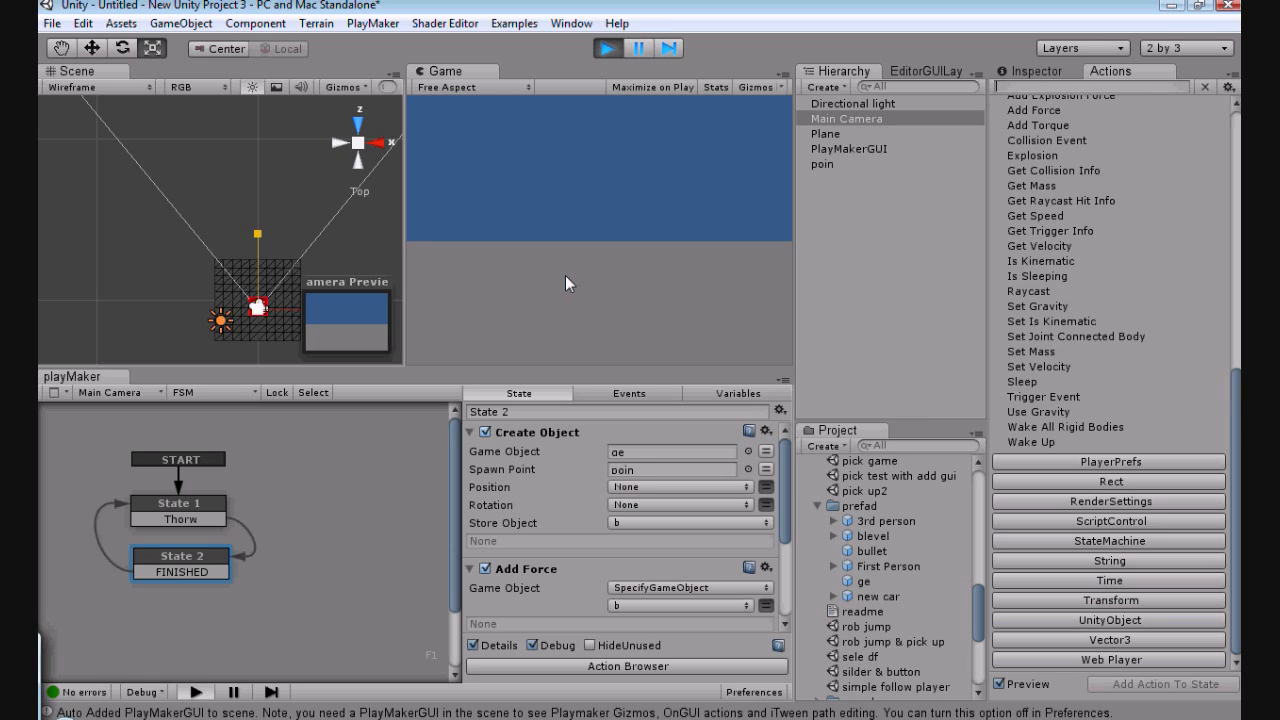
{"action": "key", "text": "space"}
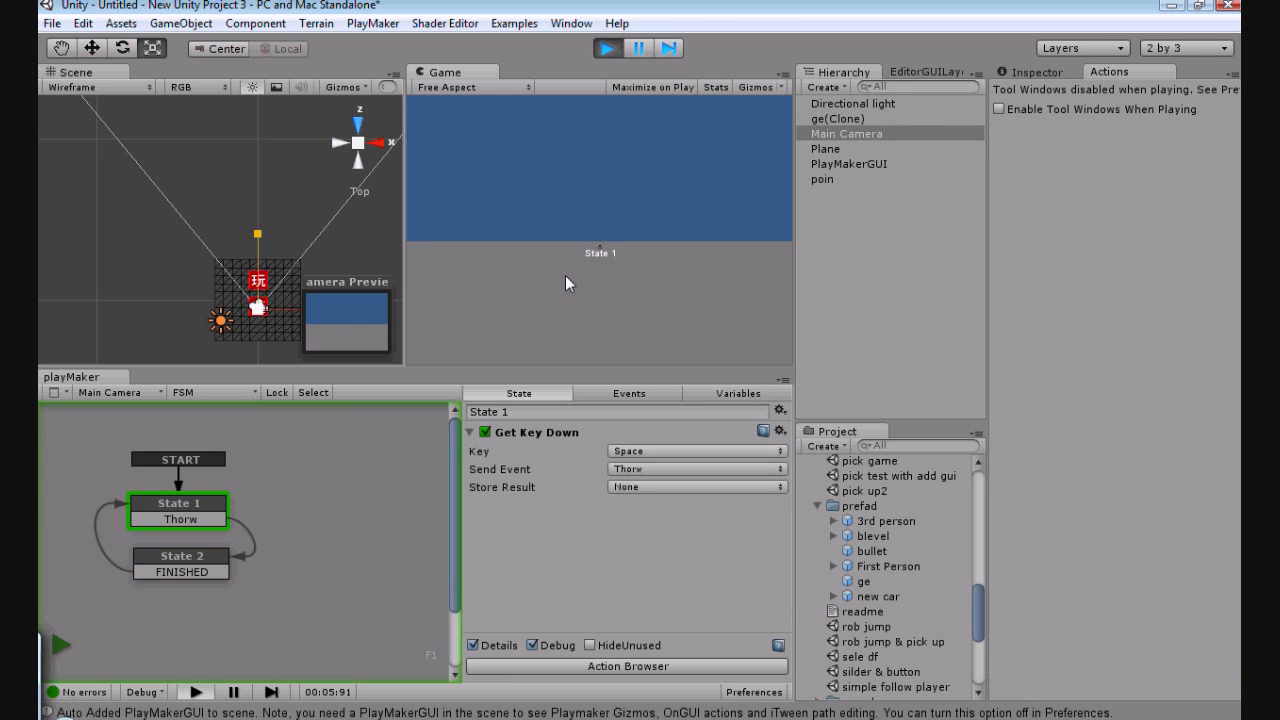
{"action": "key", "text": "space"}
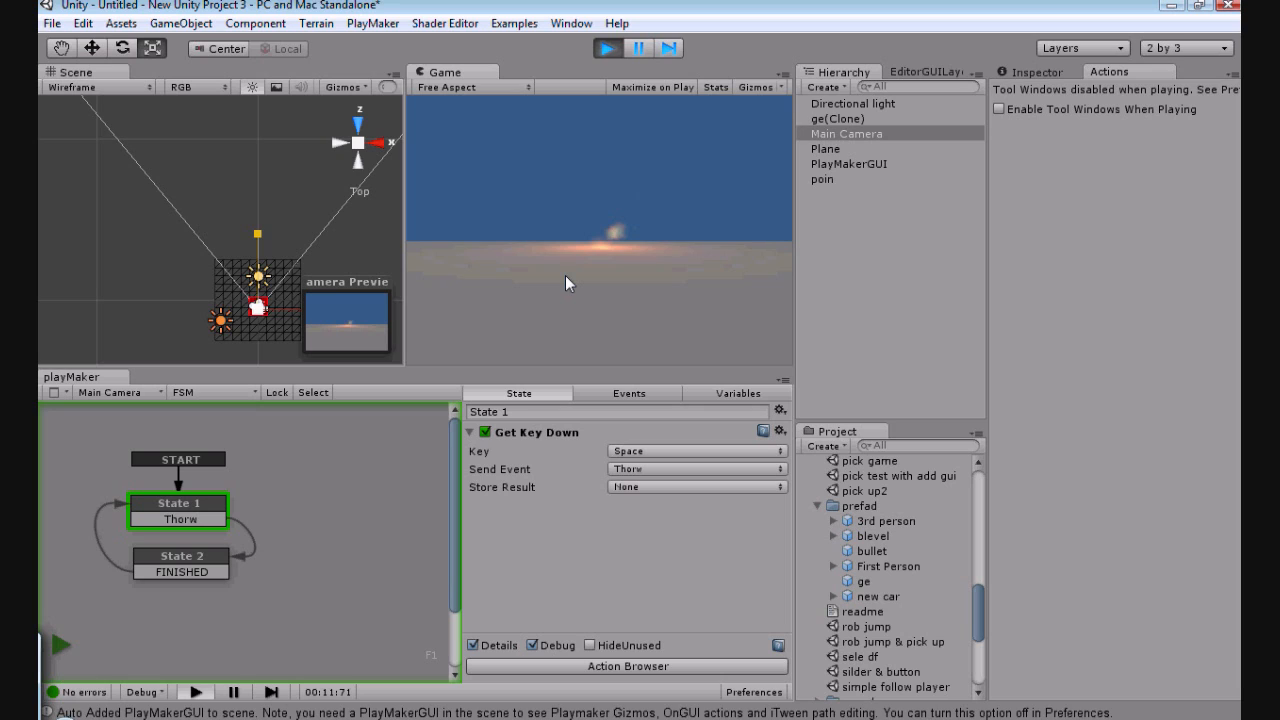
{"action": "key", "text": "space"}
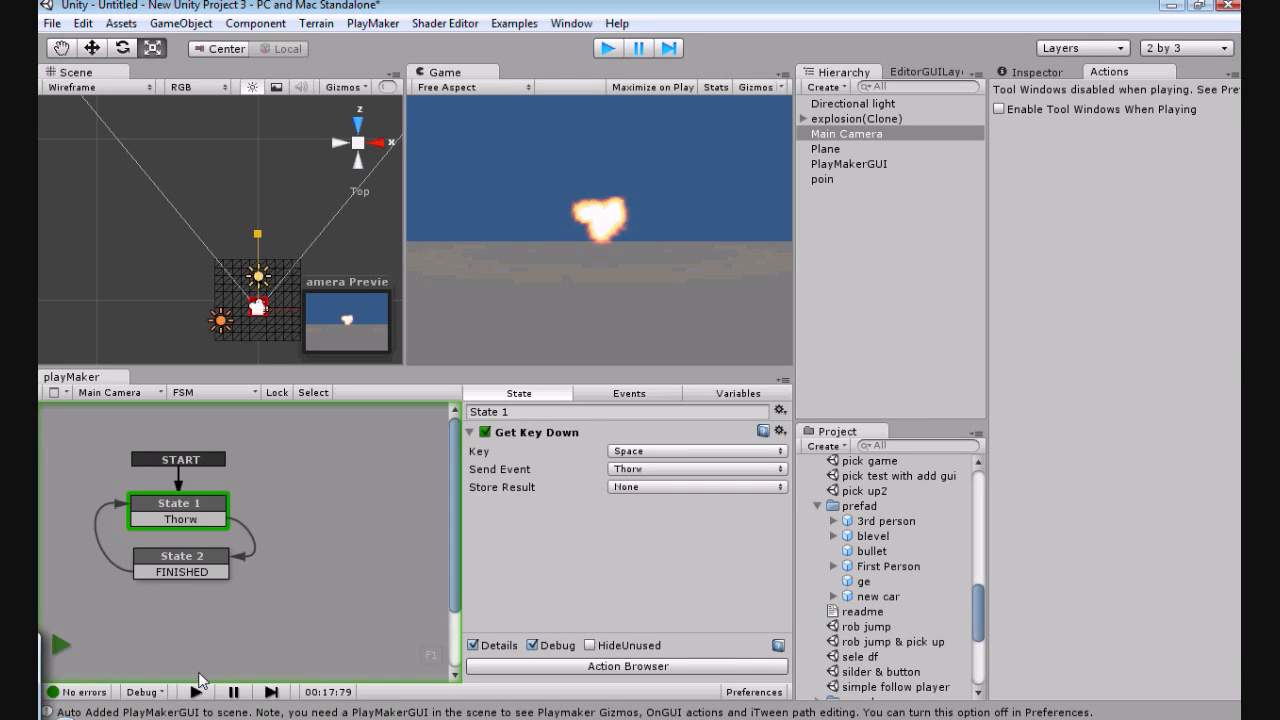
{"action": "left_click", "coordinate": [197, 689]}
Review State 2's Add Force settings, including the Z force, Space, Force Mode and Every Frame options.
{"action": "scroll", "coordinate": [311, 514], "scroll_direction": "down", "scroll_amount": 2}
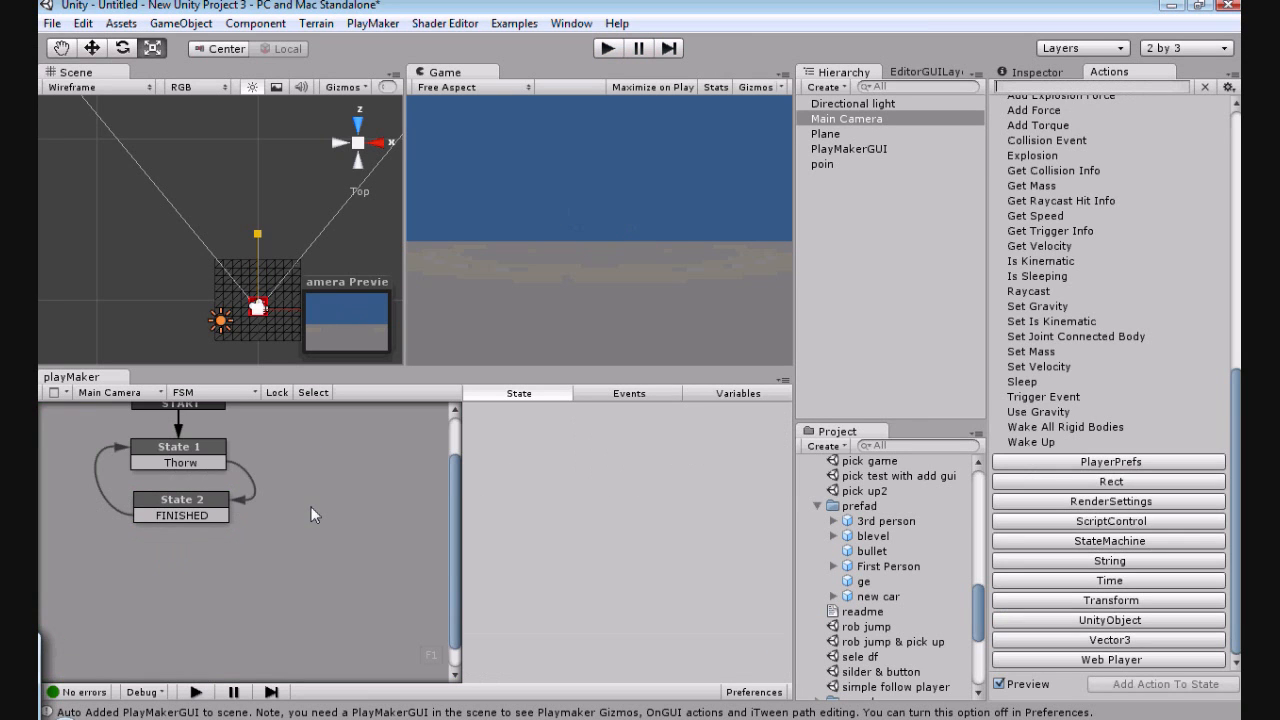
{"action": "scroll", "coordinate": [311, 514], "scroll_direction": "up", "scroll_amount": 2}
{"action": "left_click", "coordinate": [190, 568]}
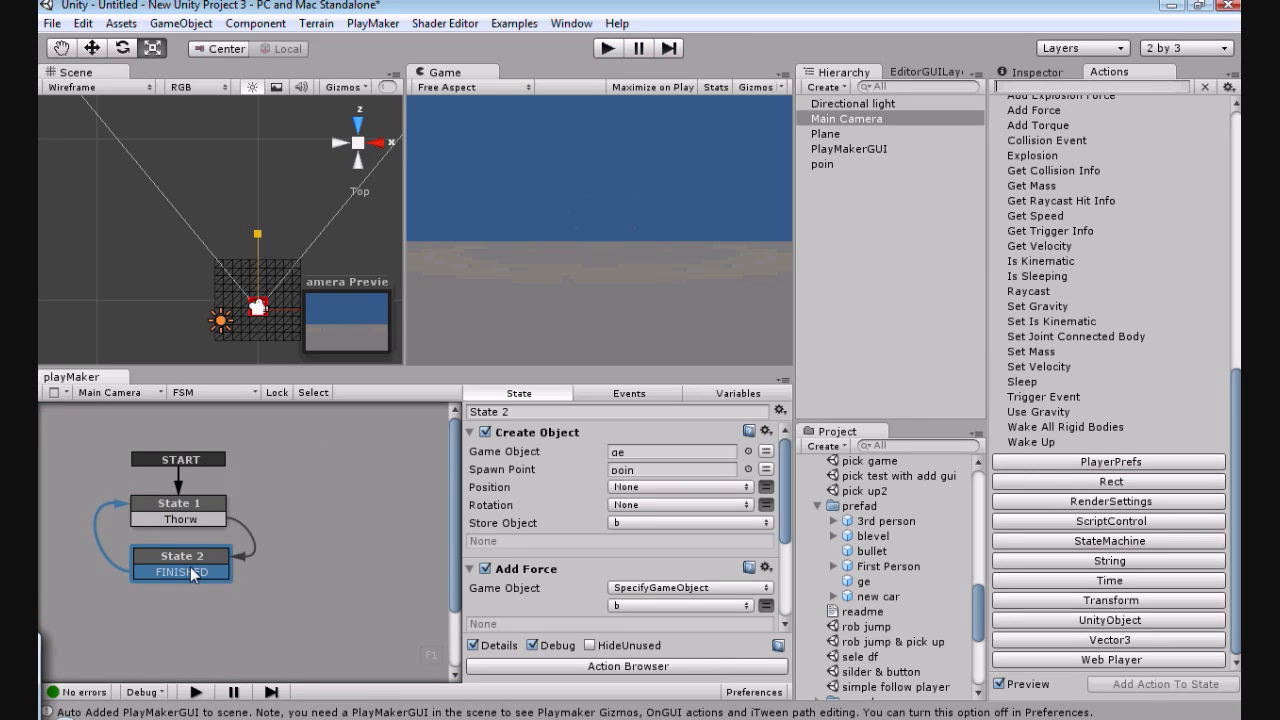
{"action": "scroll", "coordinate": [587, 501], "scroll_direction": "down", "scroll_amount": 3}
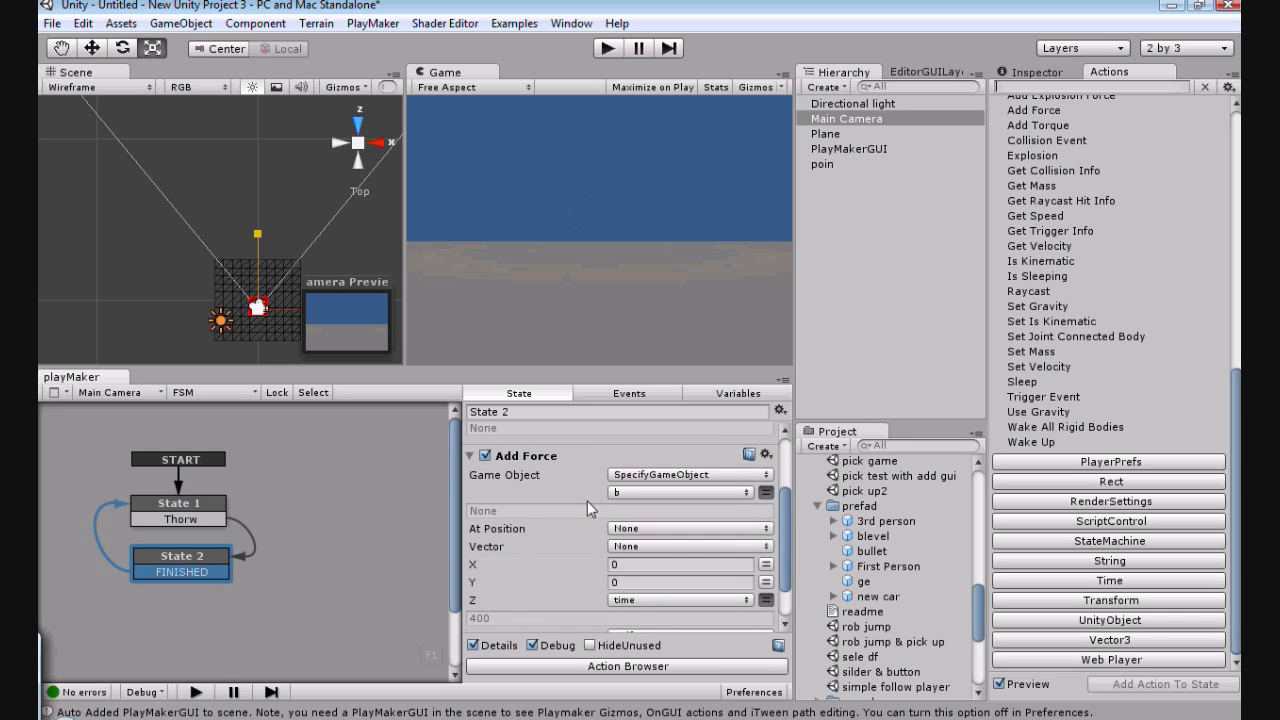
{"action": "scroll", "coordinate": [587, 501], "scroll_direction": "down", "scroll_amount": 2}
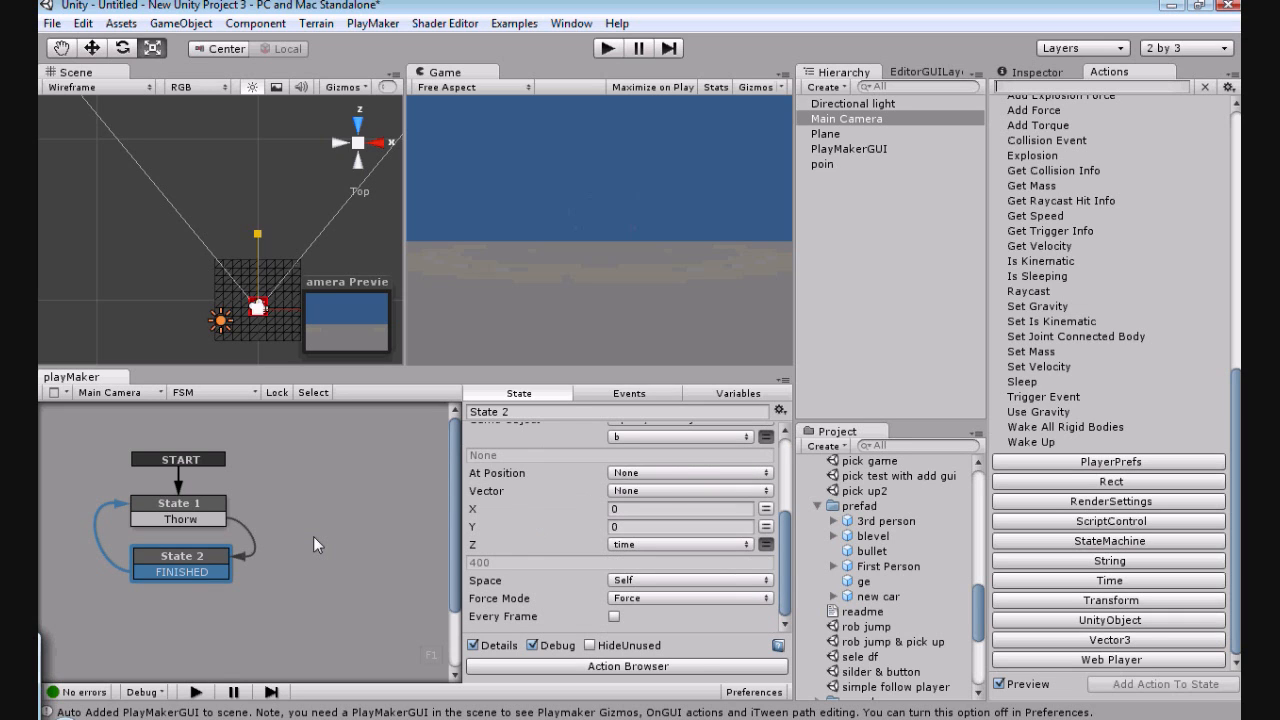
{"action": "scroll", "coordinate": [502, 521], "scroll_direction": "up", "scroll_amount": 2}
{"action": "scroll", "coordinate": [502, 521], "scroll_direction": "up", "scroll_amount": 2}
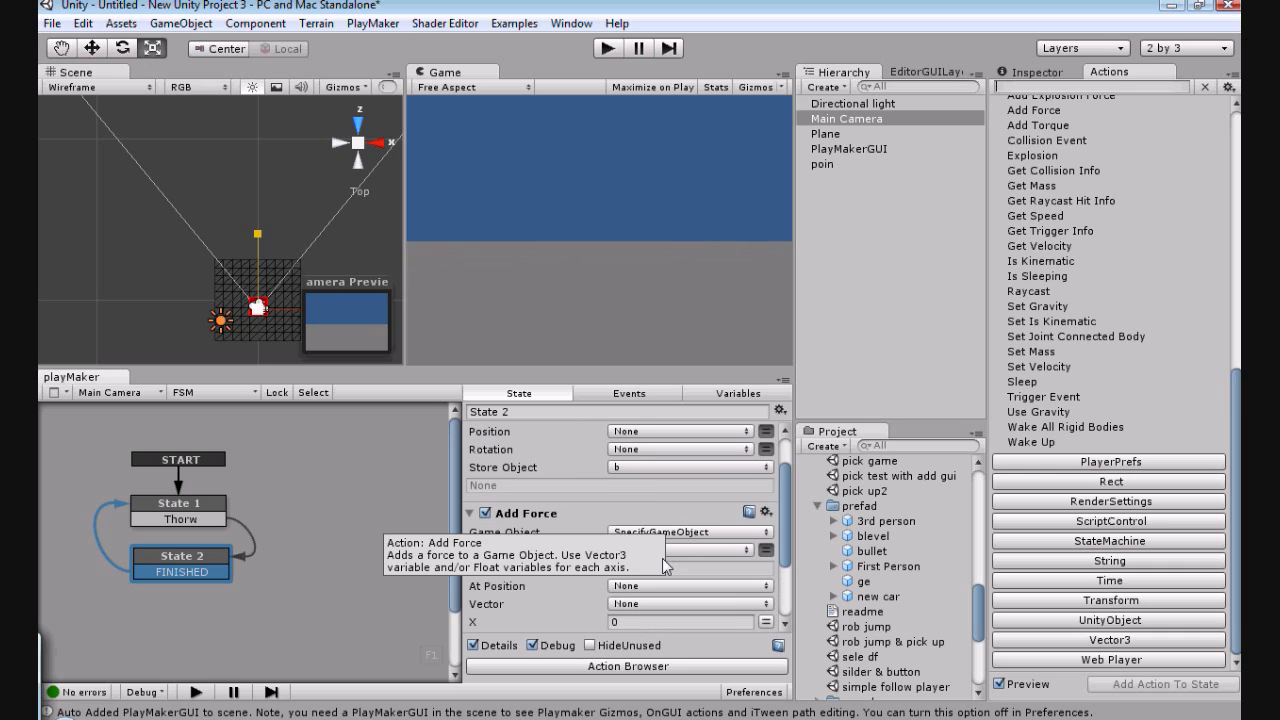
Look over the Create Object settings in the template FSM's State 2, including Game Object and Spawn Point, and collapse the action.
{"action": "scroll", "coordinate": [478, 439], "scroll_direction": "up", "scroll_amount": 2}
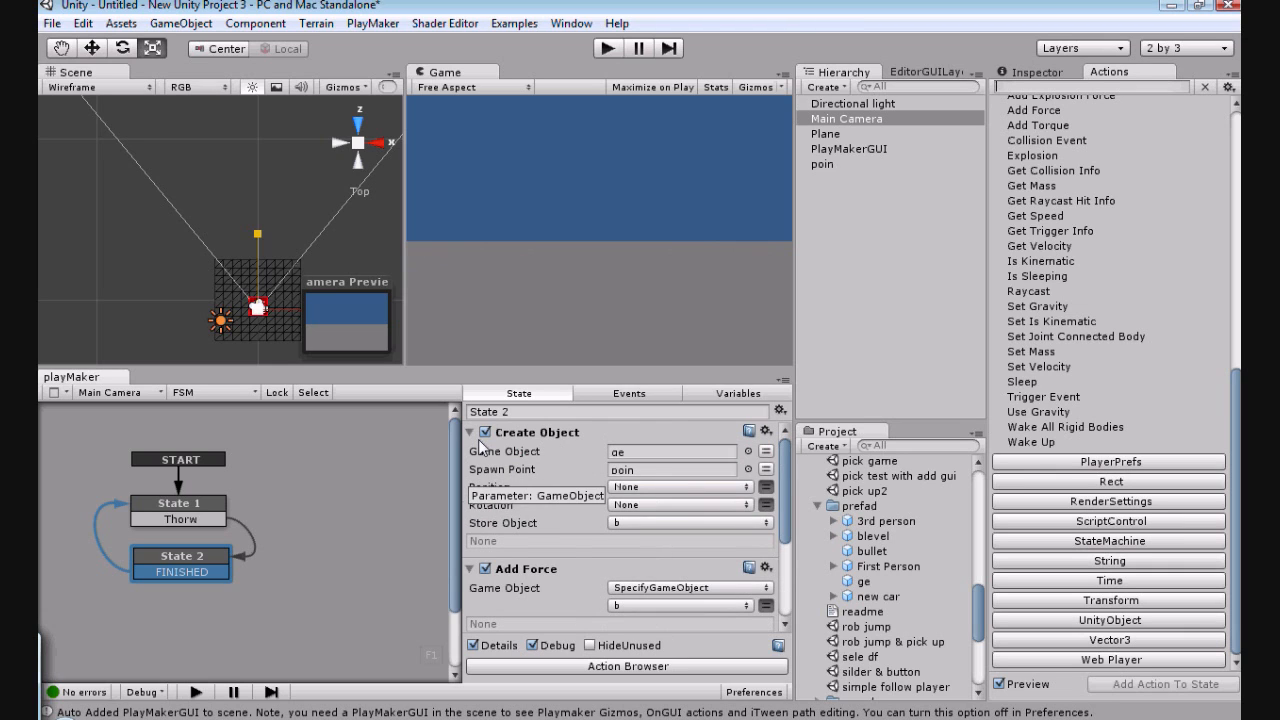
{"action": "left_click", "coordinate": [478, 439]}
{"action": "left_click_drag", "start_coordinate": [461, 521], "coordinate": [319, 531]}
{"action": "middle_click_drag", "start_coordinate": [319, 529], "coordinate": [374, 517]}
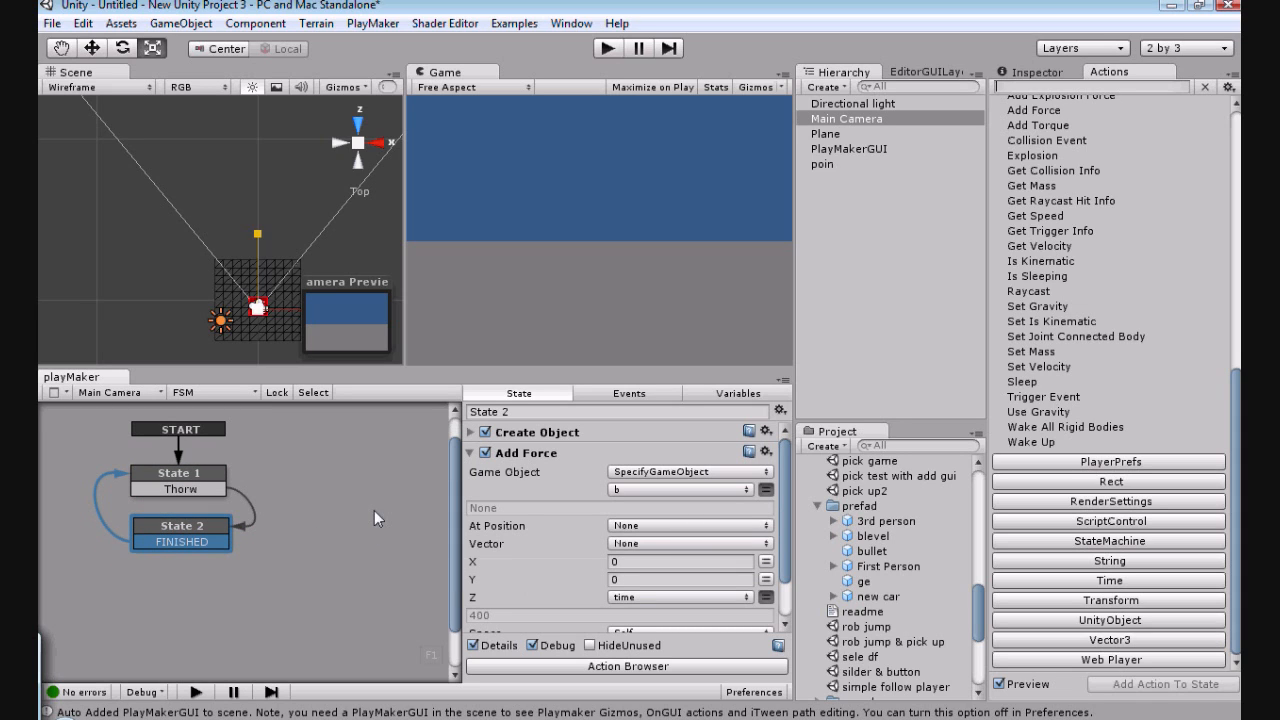
Switch to the Main Camera's other FSM, the one with the throw and throwing events, and select its State 1.
{"action": "left_click", "coordinate": [248, 395]}
{"action": "left_click", "coordinate": [258, 402]}
{"action": "left_click", "coordinate": [257, 396]}
{"action": "left_click", "coordinate": [292, 423]}
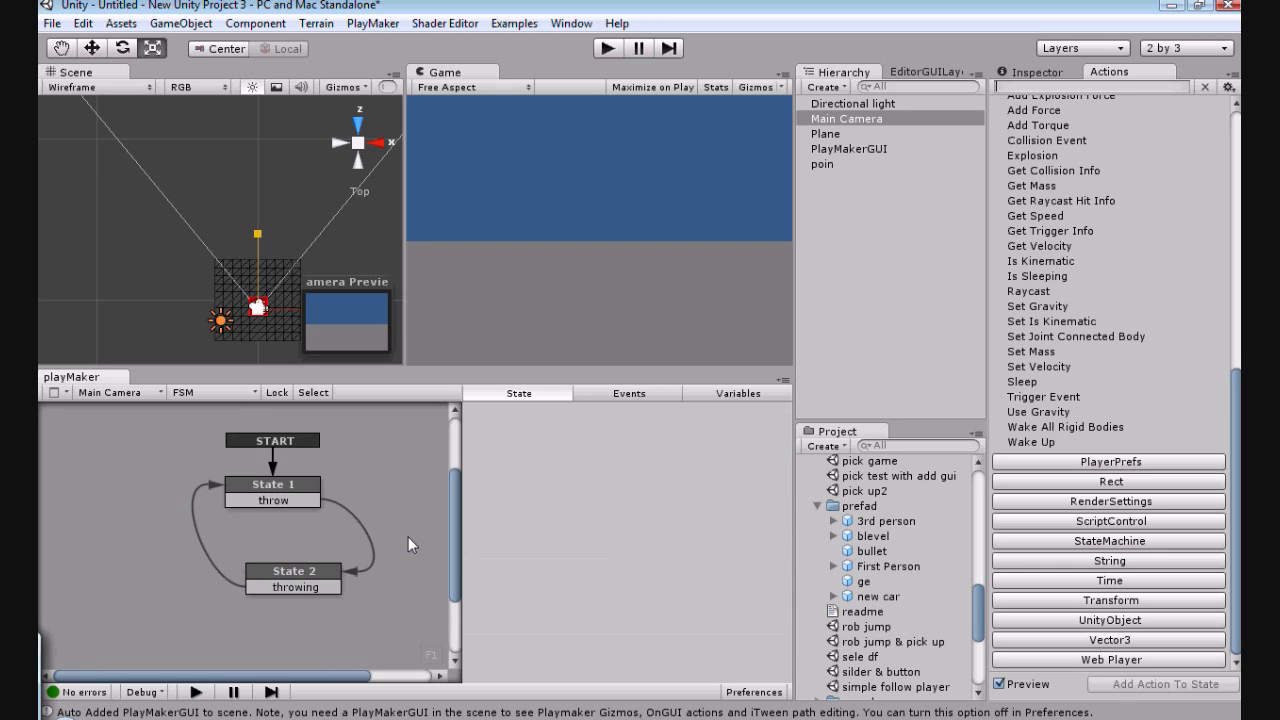
{"action": "left_click", "coordinate": [274, 488]}
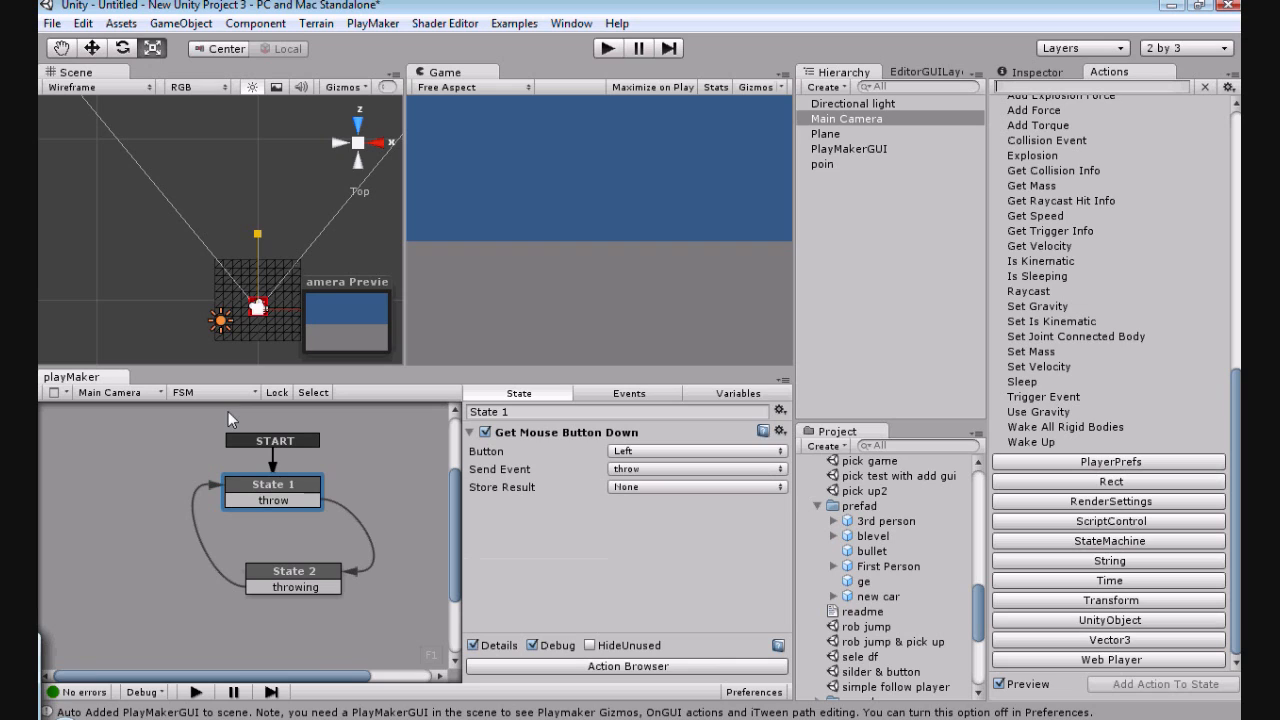
Remove the template's Play Maker FSM component, the second of the two, from the Main Camera.
{"action": "left_click", "coordinate": [1030, 72]}
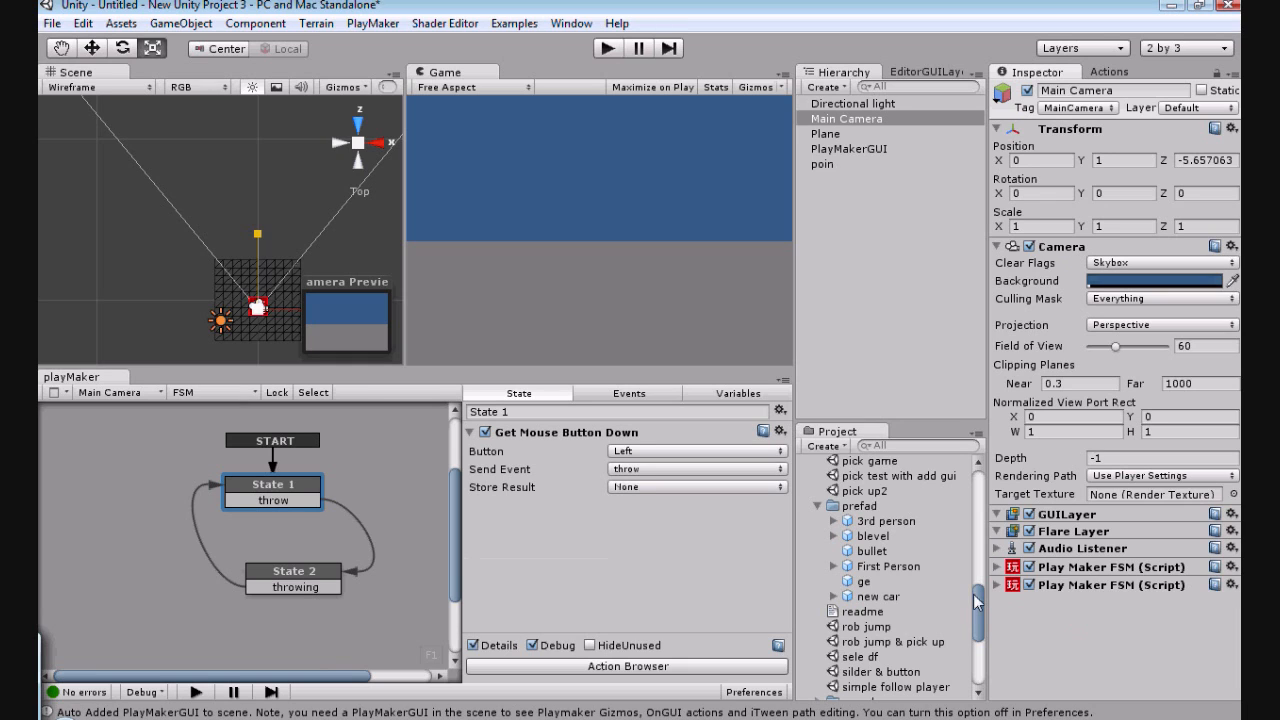
{"action": "left_click", "coordinate": [996, 586]}
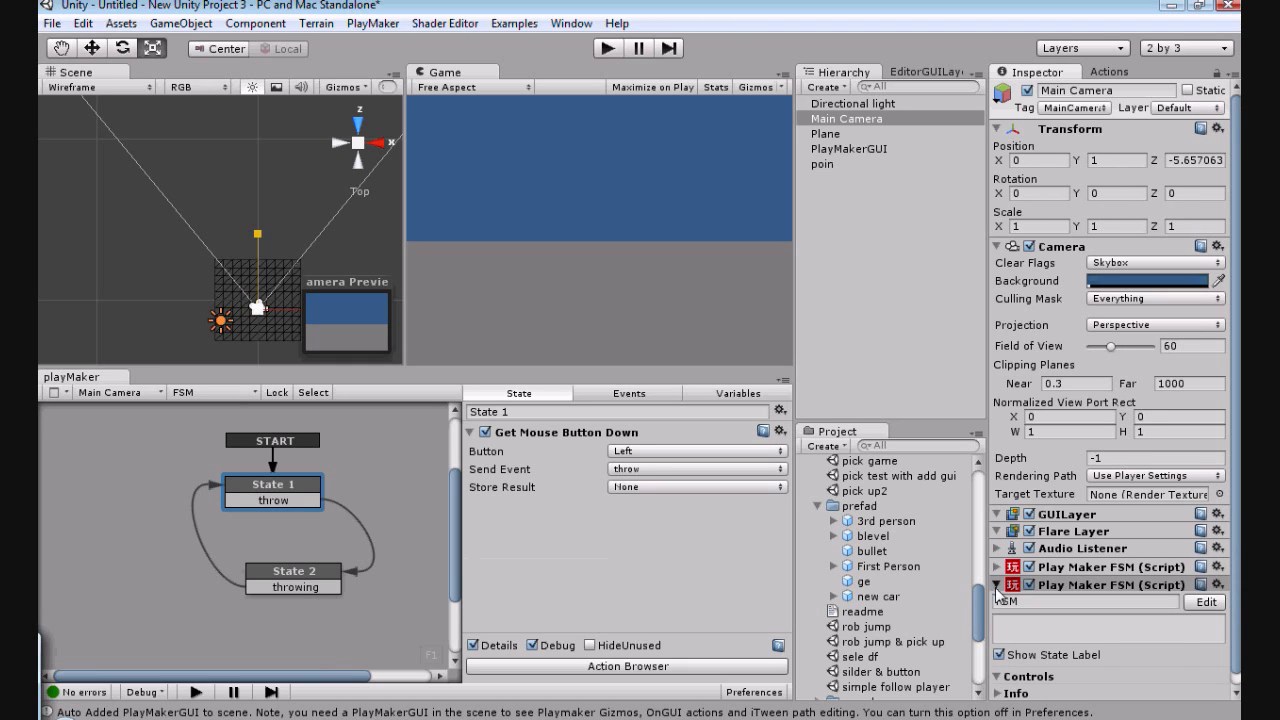
{"action": "left_click", "coordinate": [996, 587]}
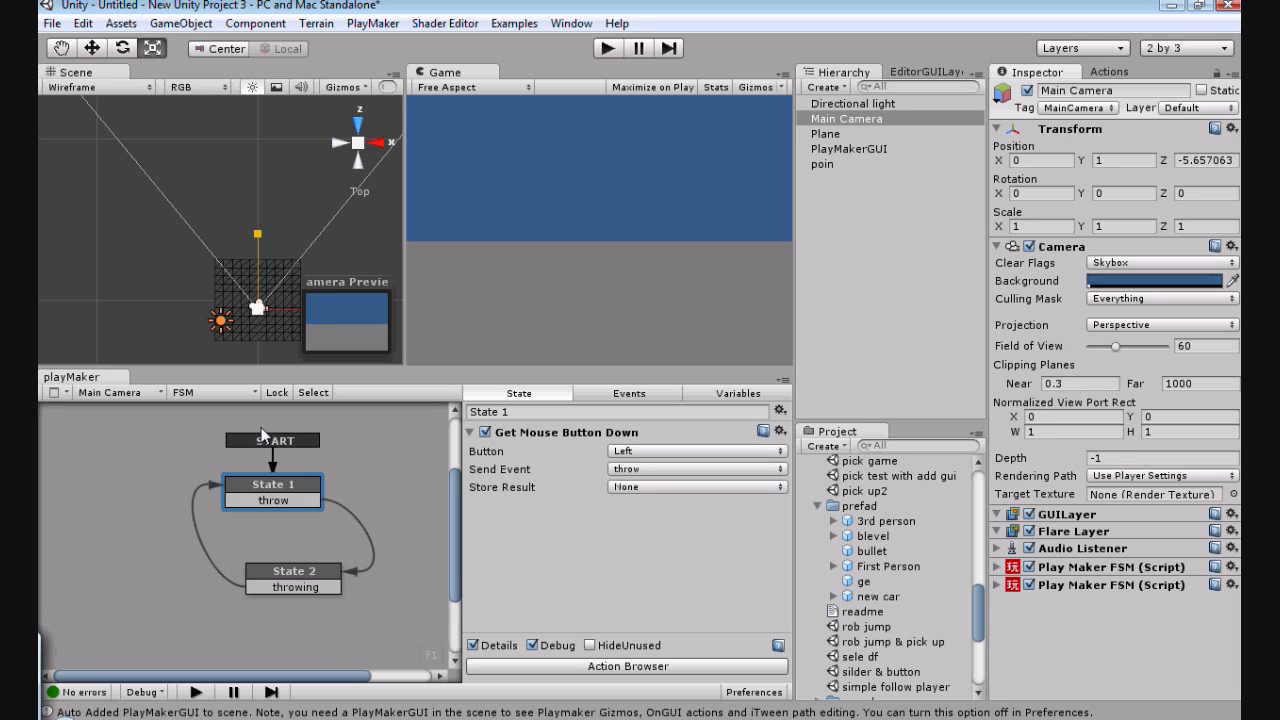
{"action": "left_click", "coordinate": [1231, 584]}
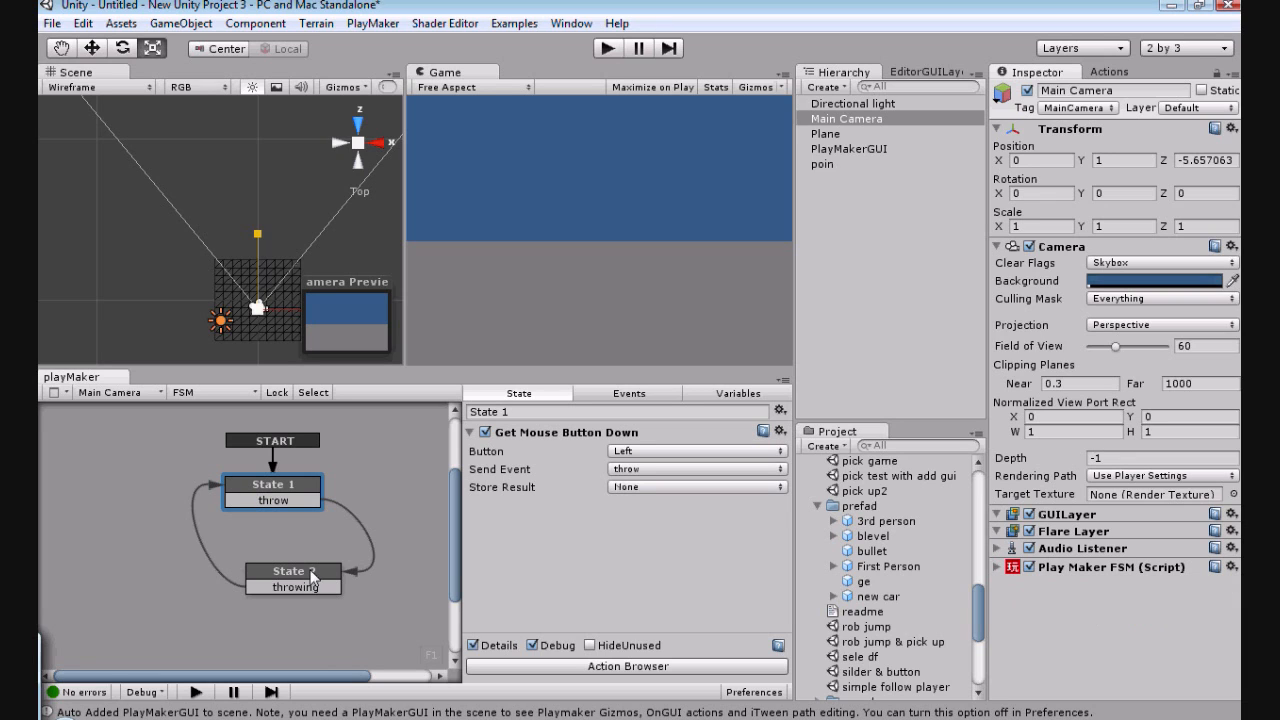
In State 2's Add Force action, set Space to Self and turn off Every Frame.
{"action": "left_click", "coordinate": [313, 578]}
{"action": "left_click", "coordinate": [472, 453]}
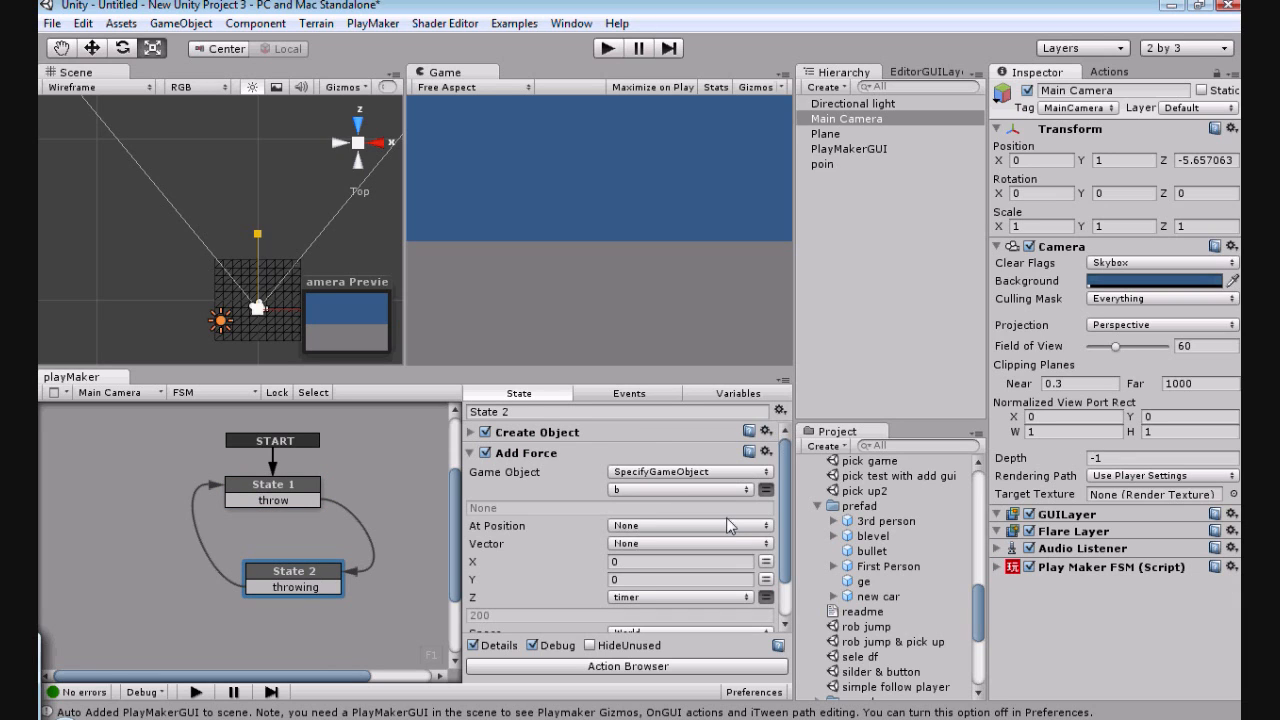
{"action": "scroll", "coordinate": [709, 586], "scroll_direction": "down", "scroll_amount": 3}
{"action": "left_click", "coordinate": [709, 584]}
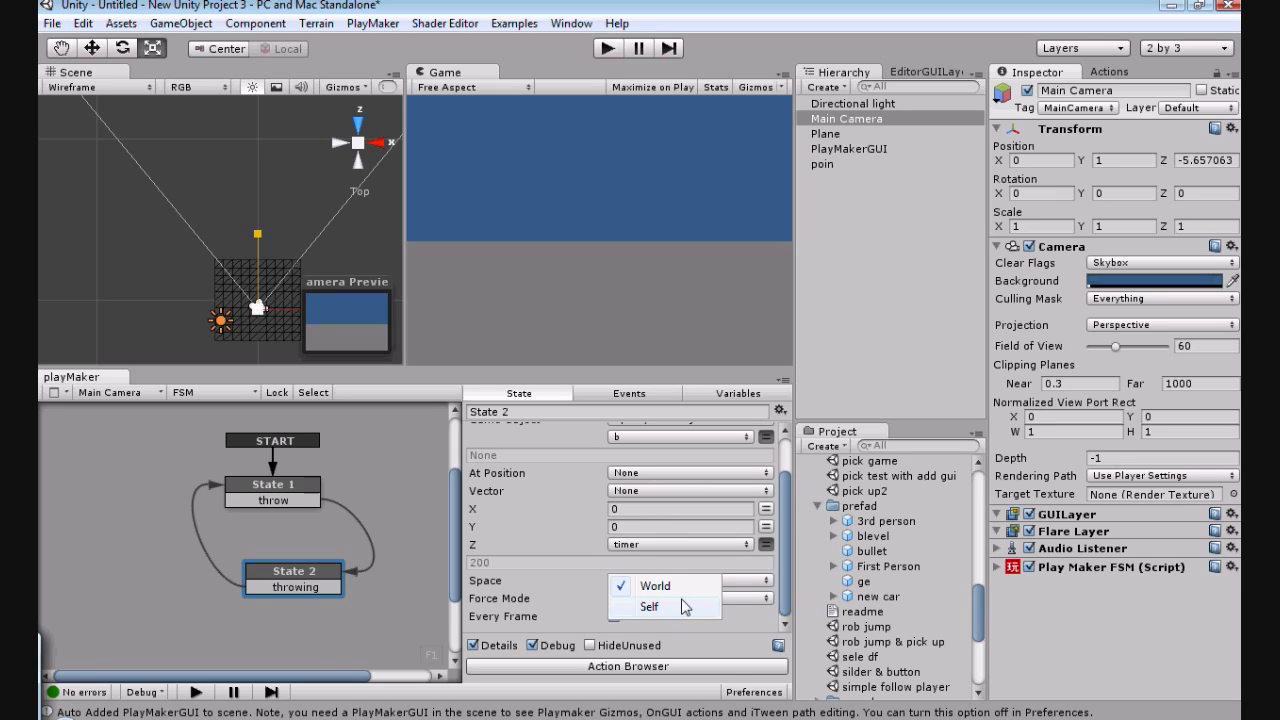
{"action": "left_click", "coordinate": [685, 607]}
{"action": "left_click", "coordinate": [613, 617]}
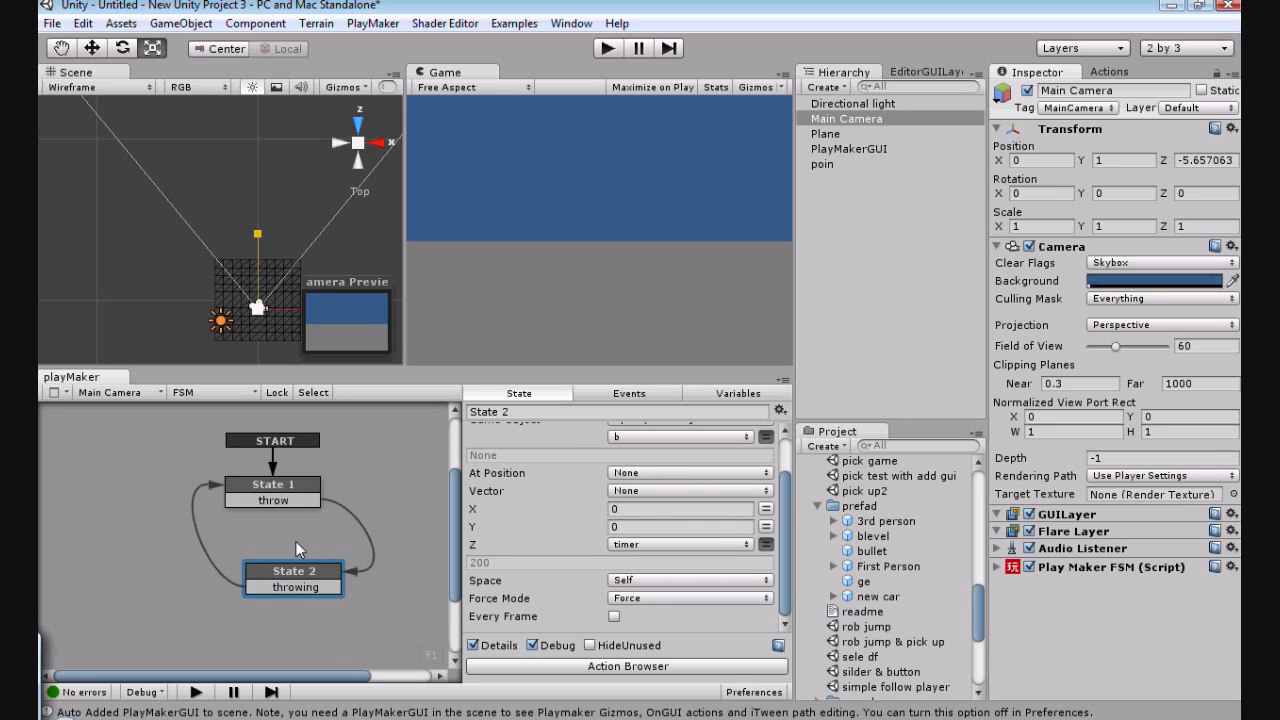
Change State 2's transition event to FINISHED.
{"action": "right_click", "coordinate": [296, 587]}
{"action": "left_click", "coordinate": [363, 350]}
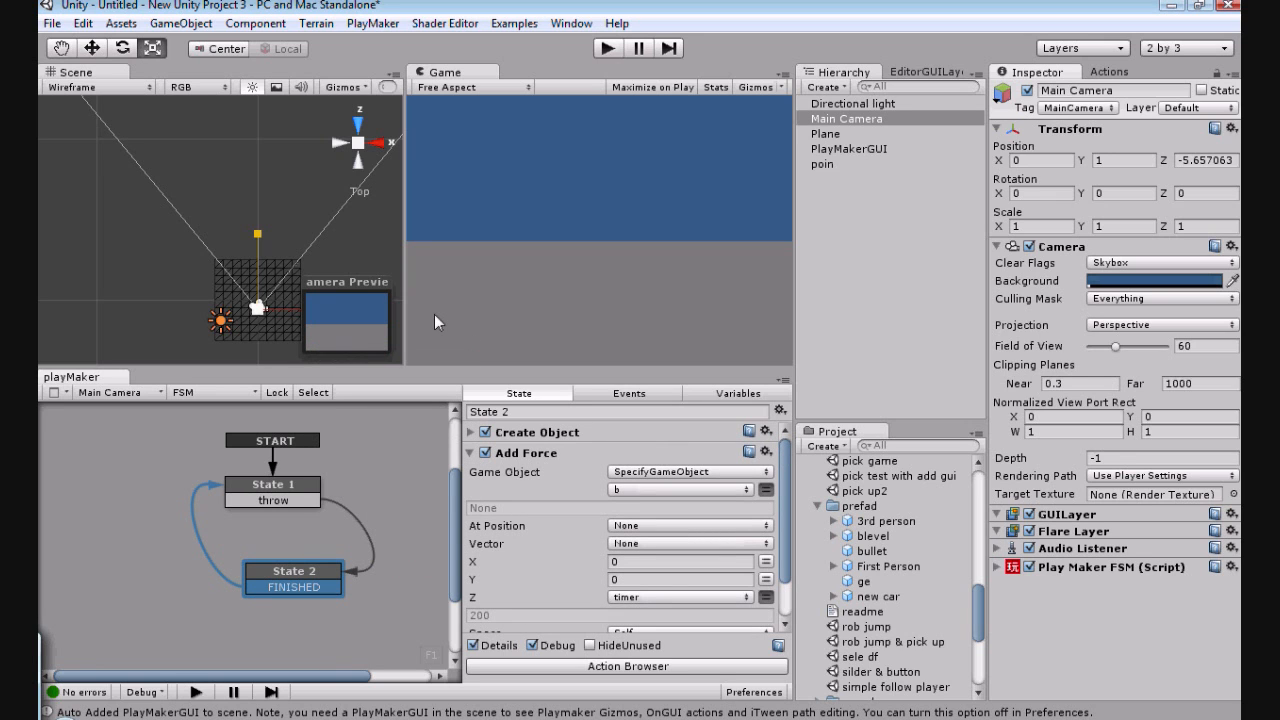
Play-test the FSM by firing three shots with its mouse trigger and end the test.
{"action": "left_click", "coordinate": [607, 48]}
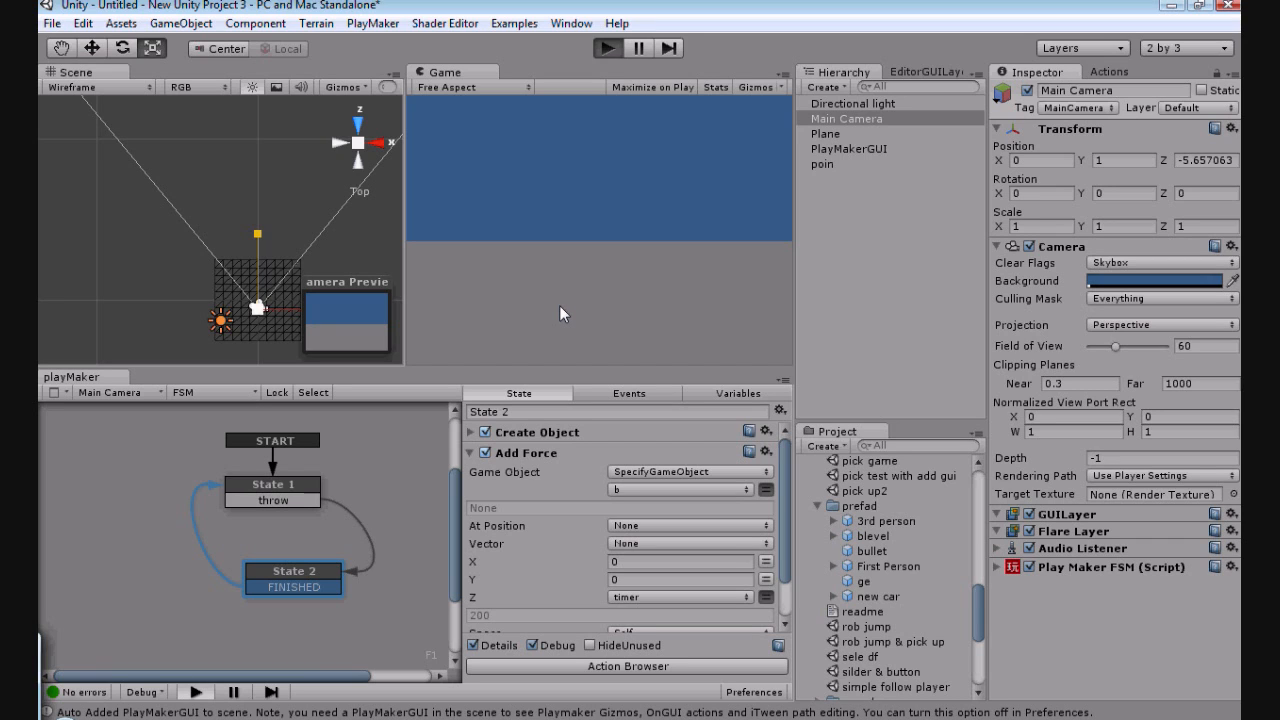
{"action": "key", "text": "ctrl+p"}
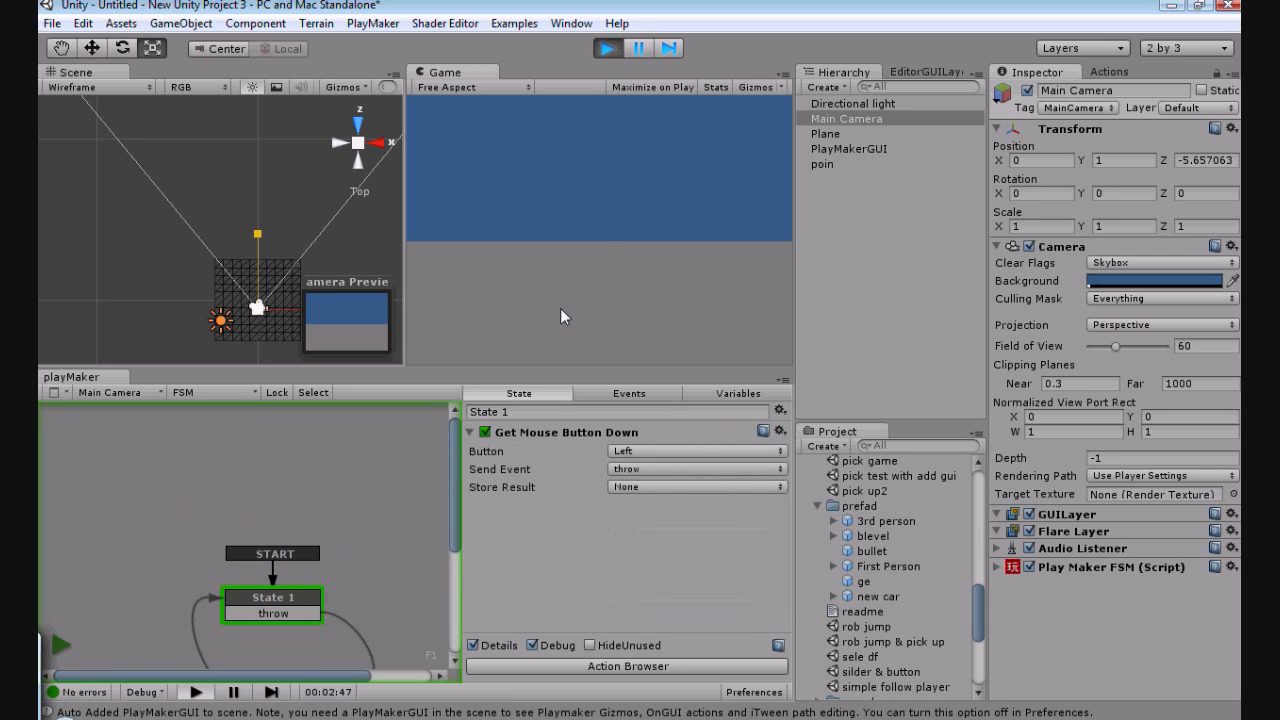
{"action": "left_click", "coordinate": [561, 316]}
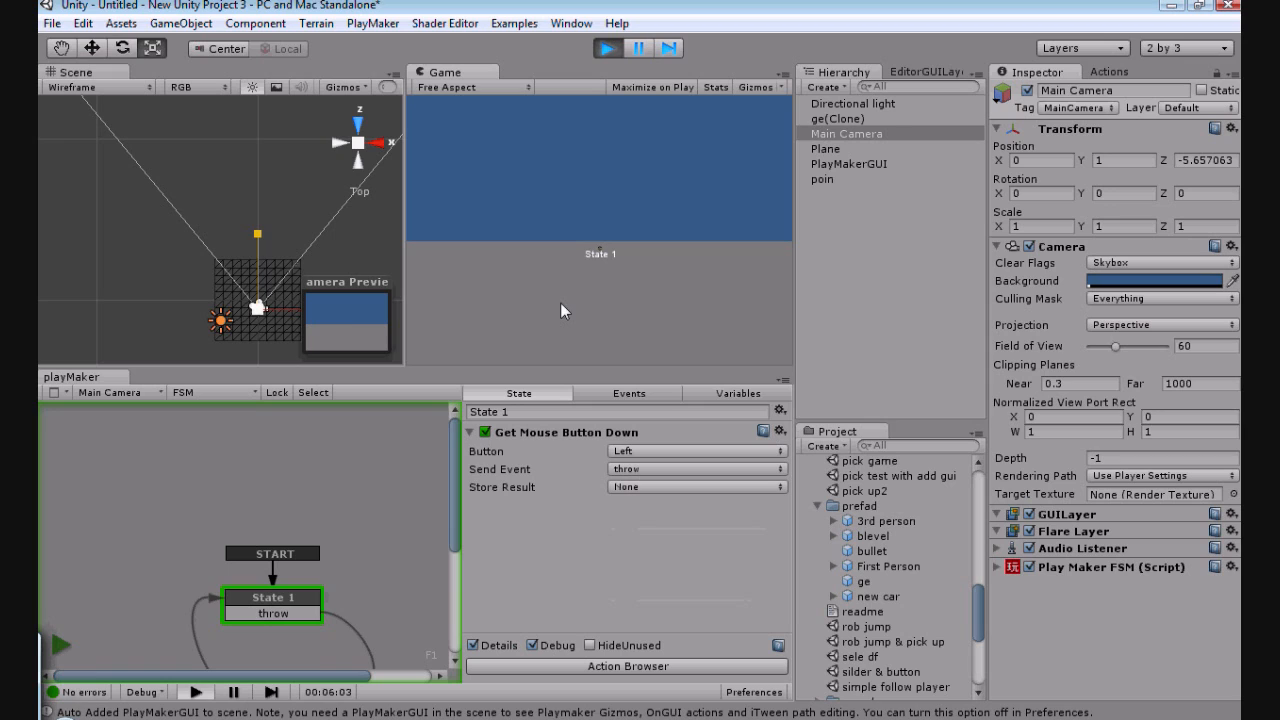
{"action": "left_click", "coordinate": [561, 301]}
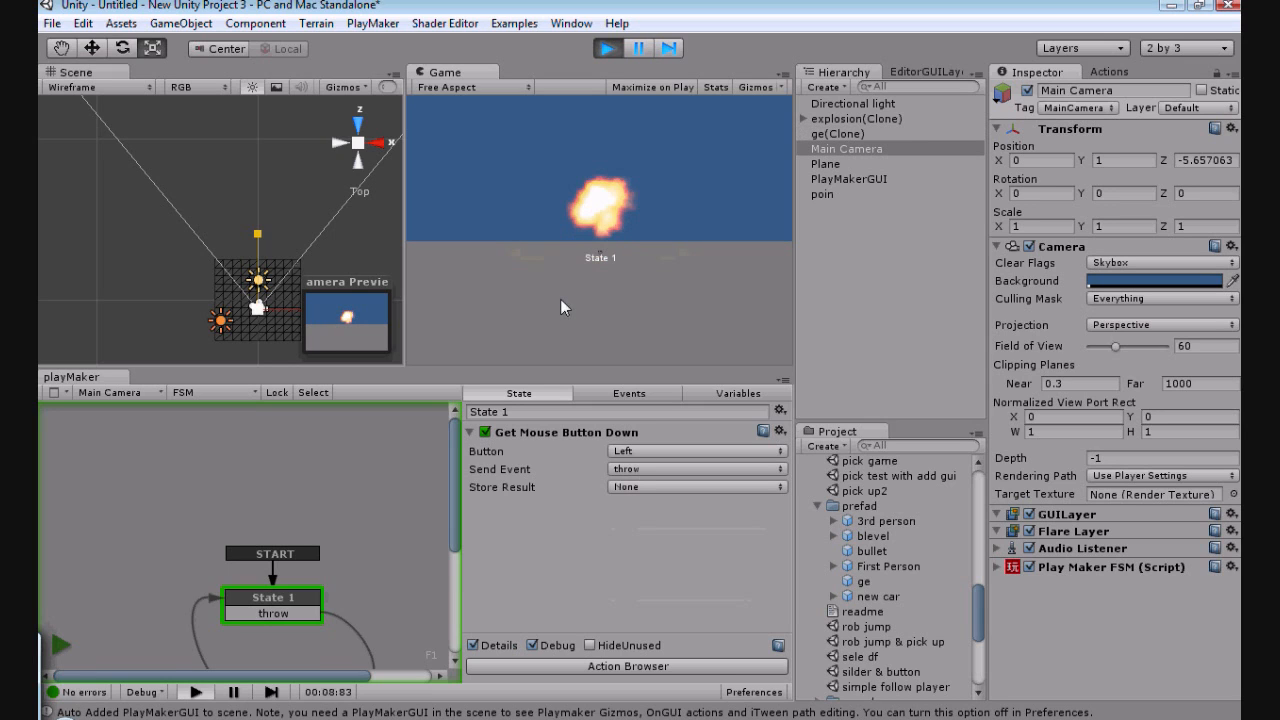
{"action": "left_click", "coordinate": [522, 289]}
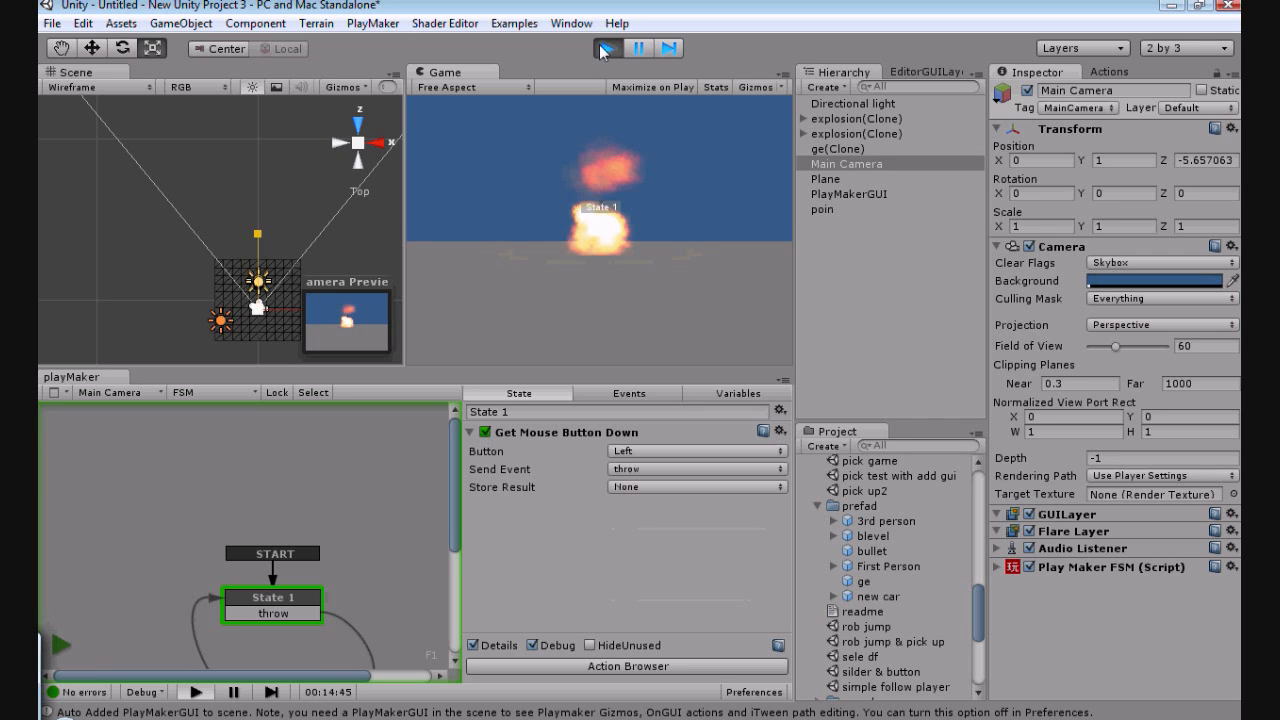
{"action": "key", "text": "ctrl+p"}
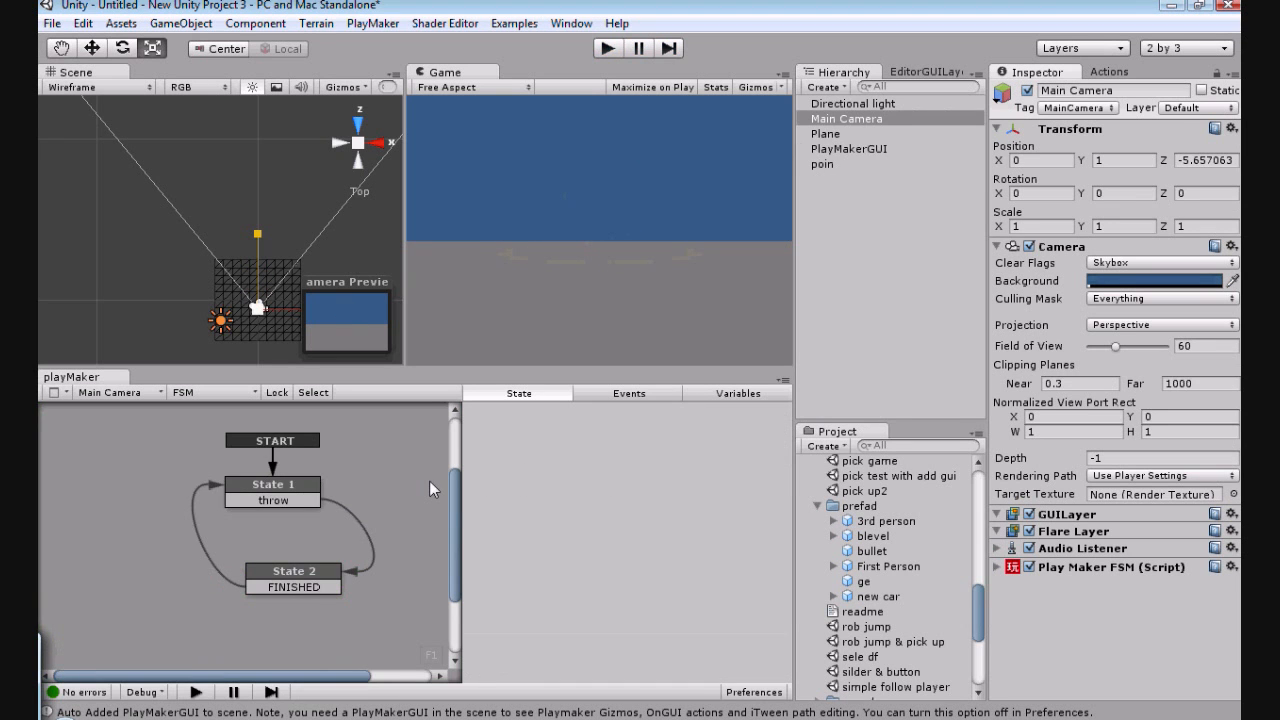
Review State 2's Add Force and Create Object settings, collapsing each action.
{"action": "left_click", "coordinate": [293, 576]}
{"action": "scroll", "coordinate": [573, 524], "scroll_direction": "down", "scroll_amount": 2}
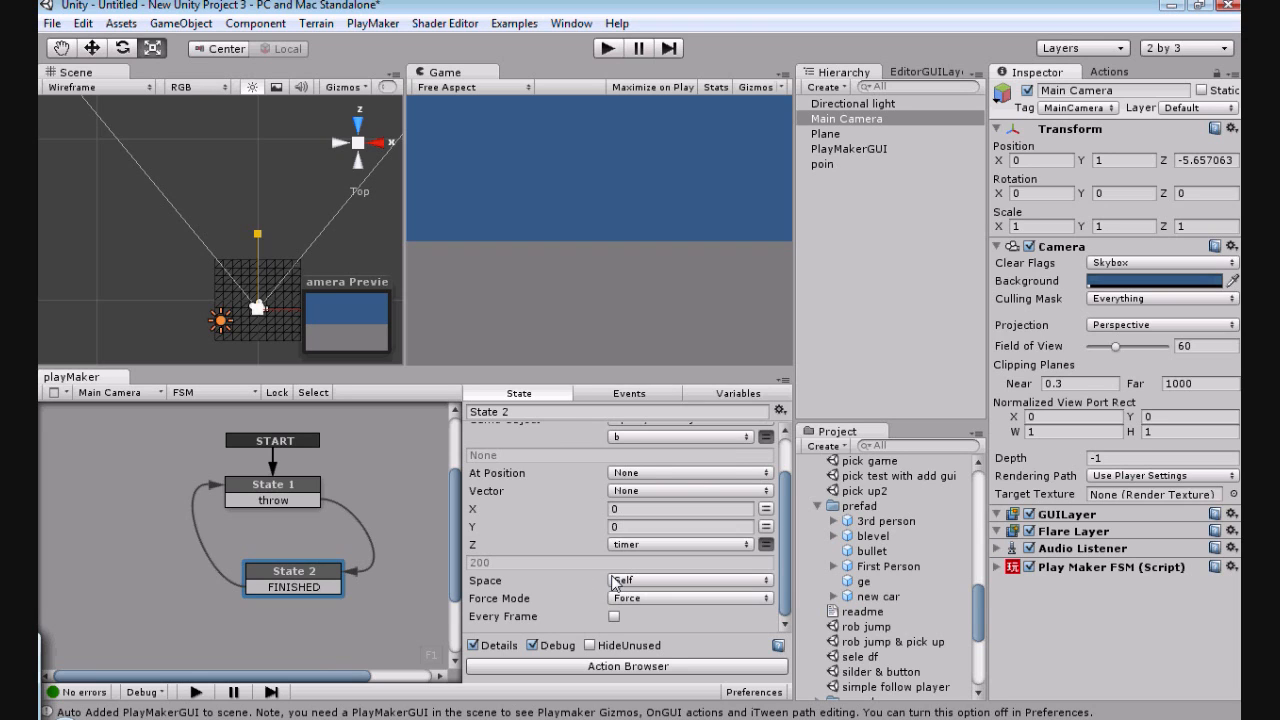
{"action": "scroll", "coordinate": [491, 527], "scroll_direction": "up", "scroll_amount": 3}
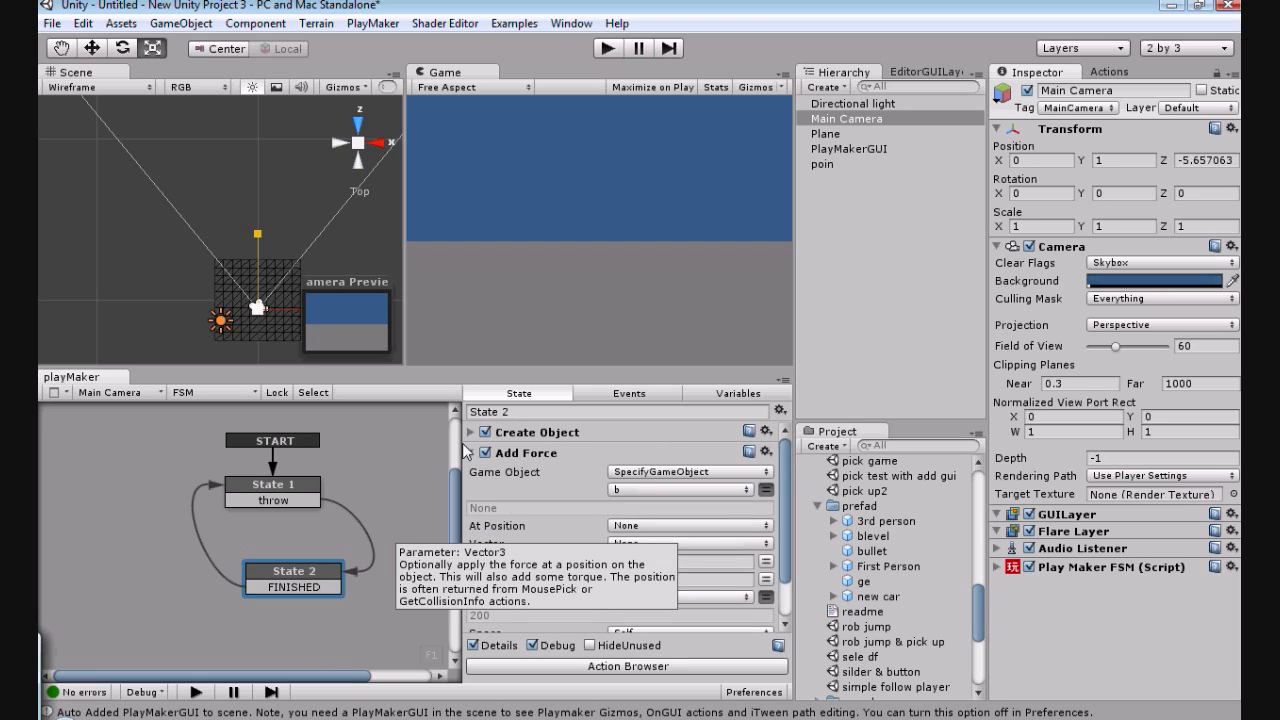
{"action": "left_click", "coordinate": [471, 453]}
{"action": "left_click", "coordinate": [471, 434]}
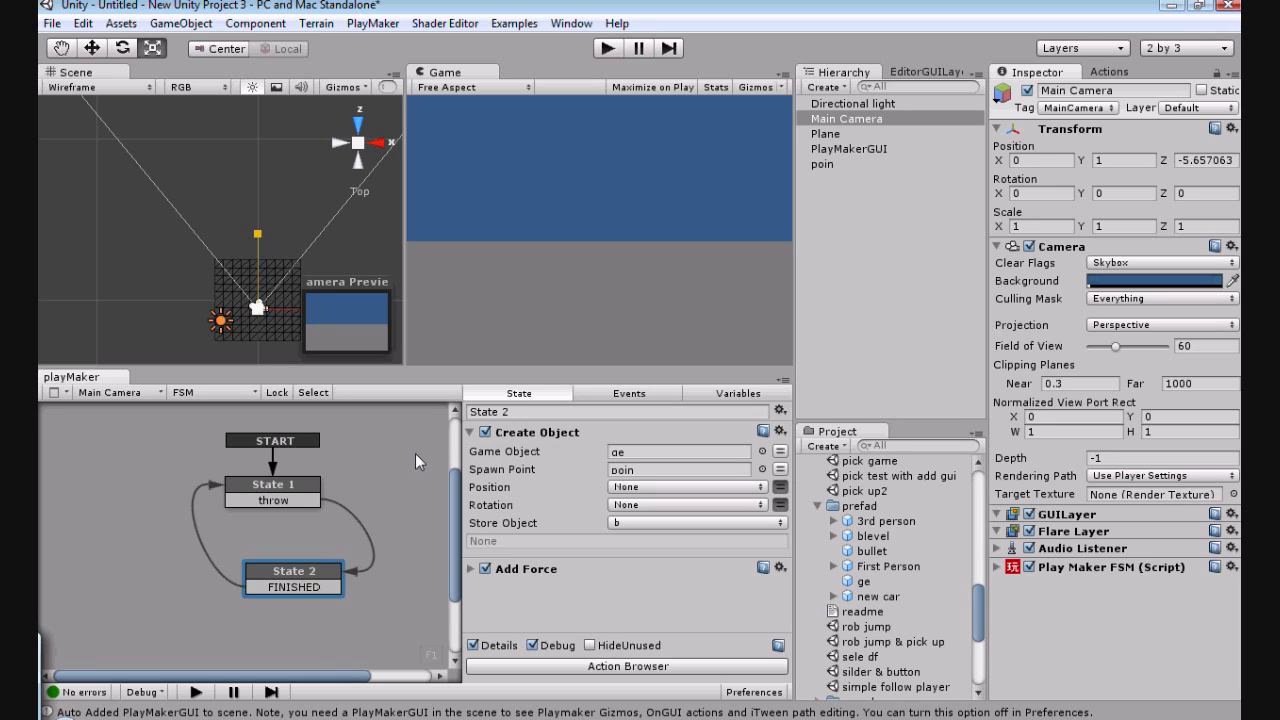
{"action": "left_click", "coordinate": [470, 432]}
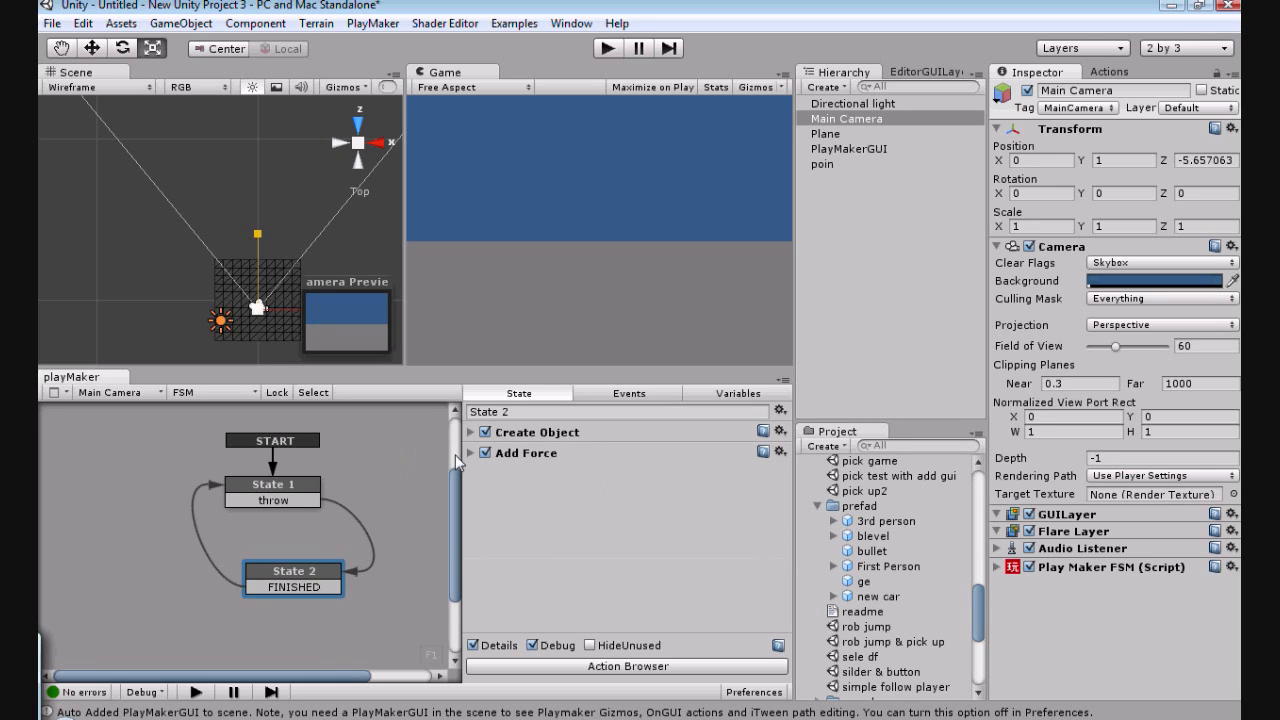
Review State 1's Get Mouse Button Down action, including its Button and Send Event settings.
{"action": "left_click", "coordinate": [290, 506]}
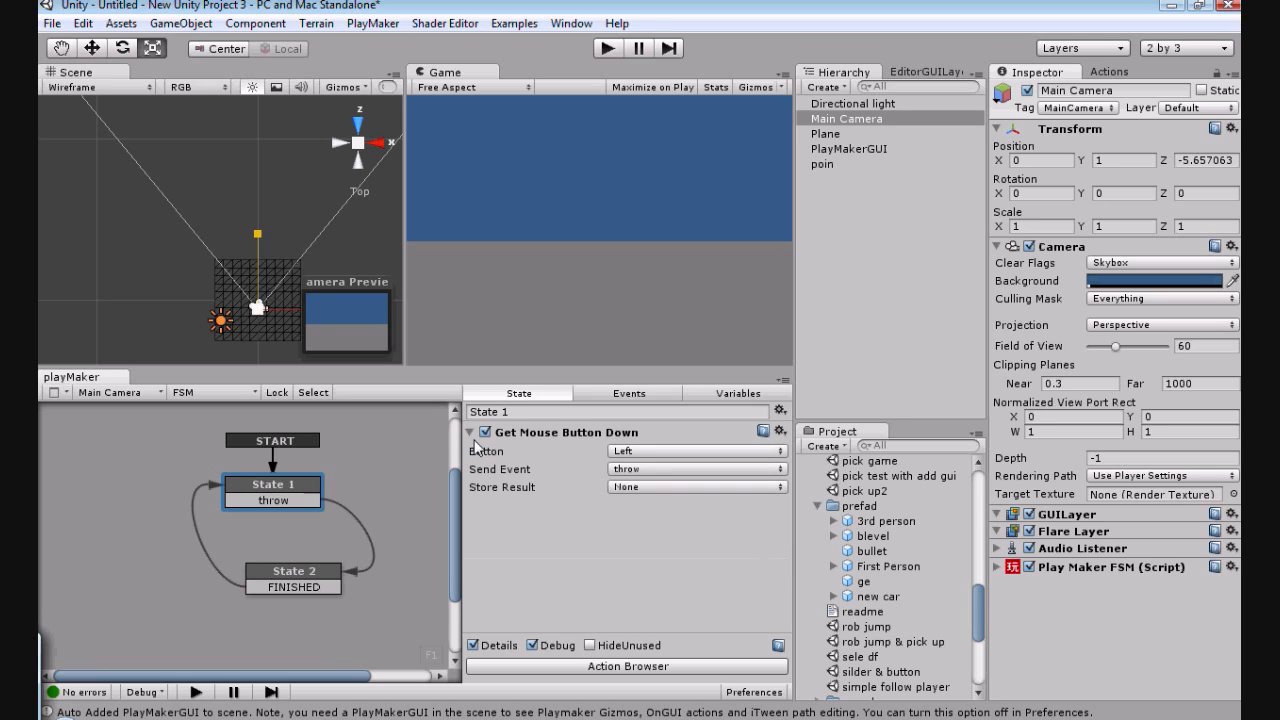
{"action": "left_click", "coordinate": [470, 432]}
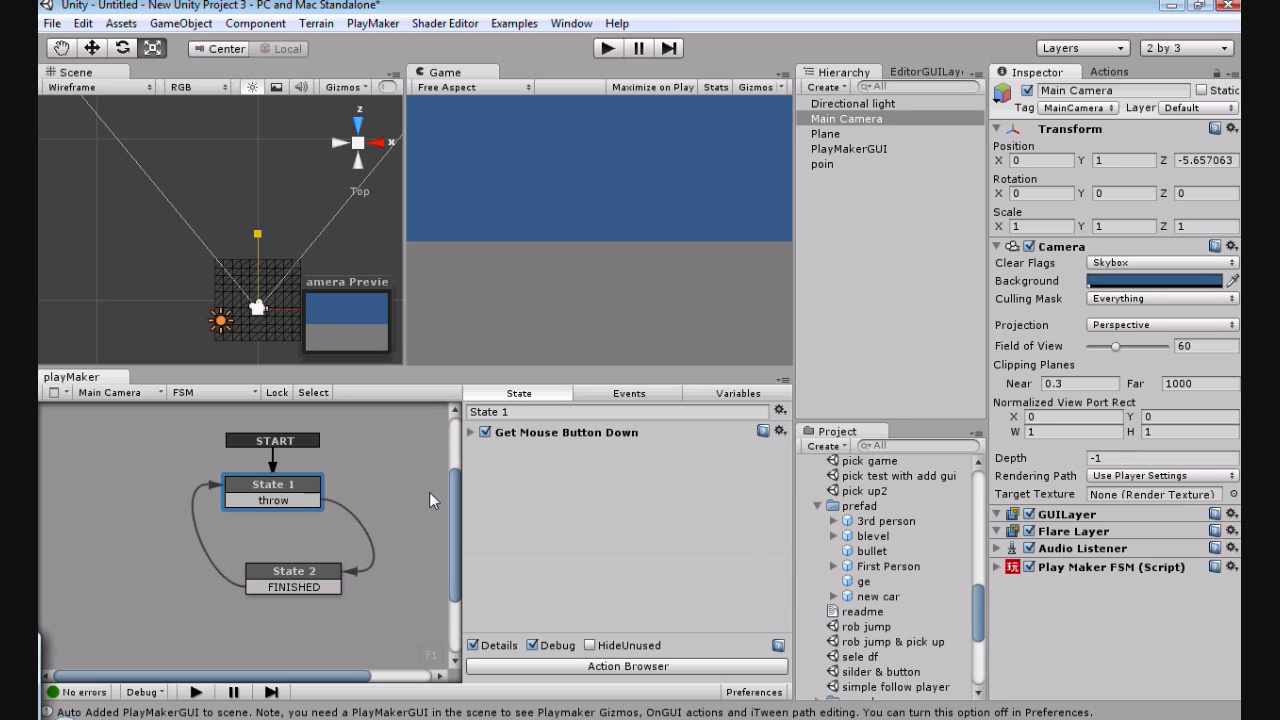
{"action": "left_click", "coordinate": [470, 432]}
{"action": "scroll", "coordinate": [455, 477], "scroll_direction": "up", "scroll_amount": 2}
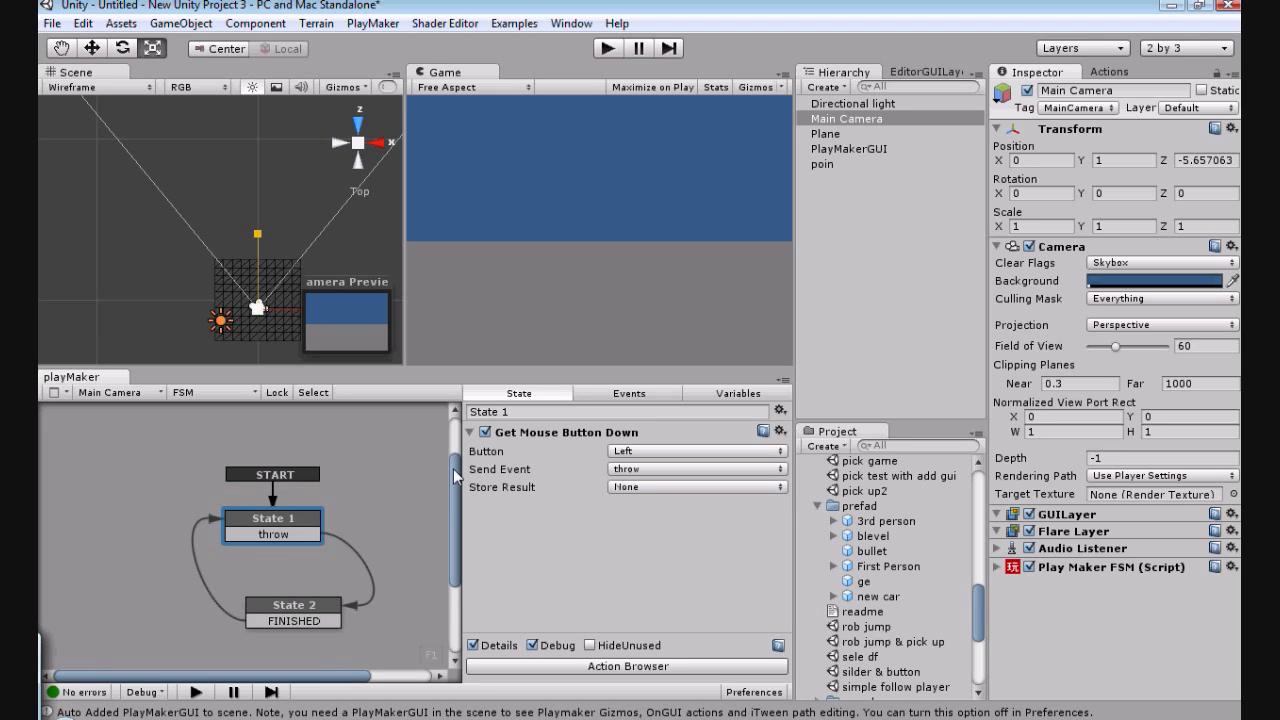
{"action": "left_click_drag", "start_coordinate": [454, 476], "coordinate": [451, 494]}
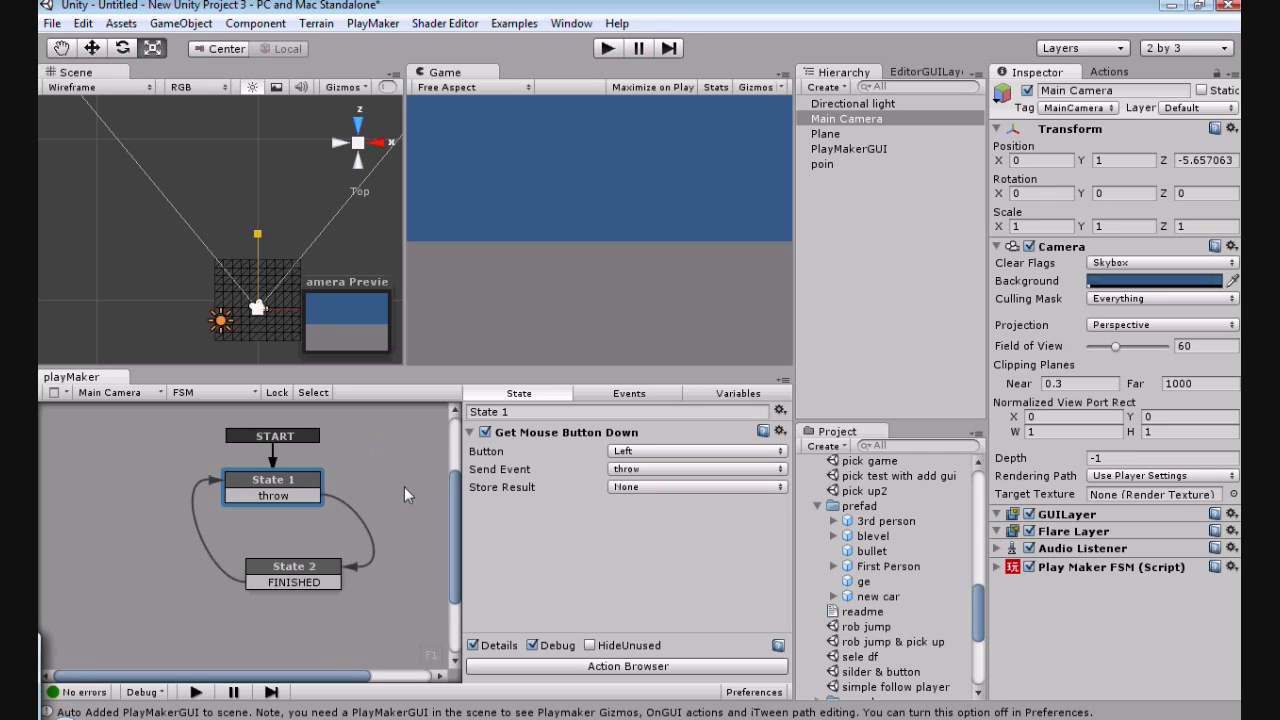
Recheck State 2's Add Force settings from the Game Object variable down to Every Frame, and collapse the action.
{"action": "left_click", "coordinate": [293, 567]}
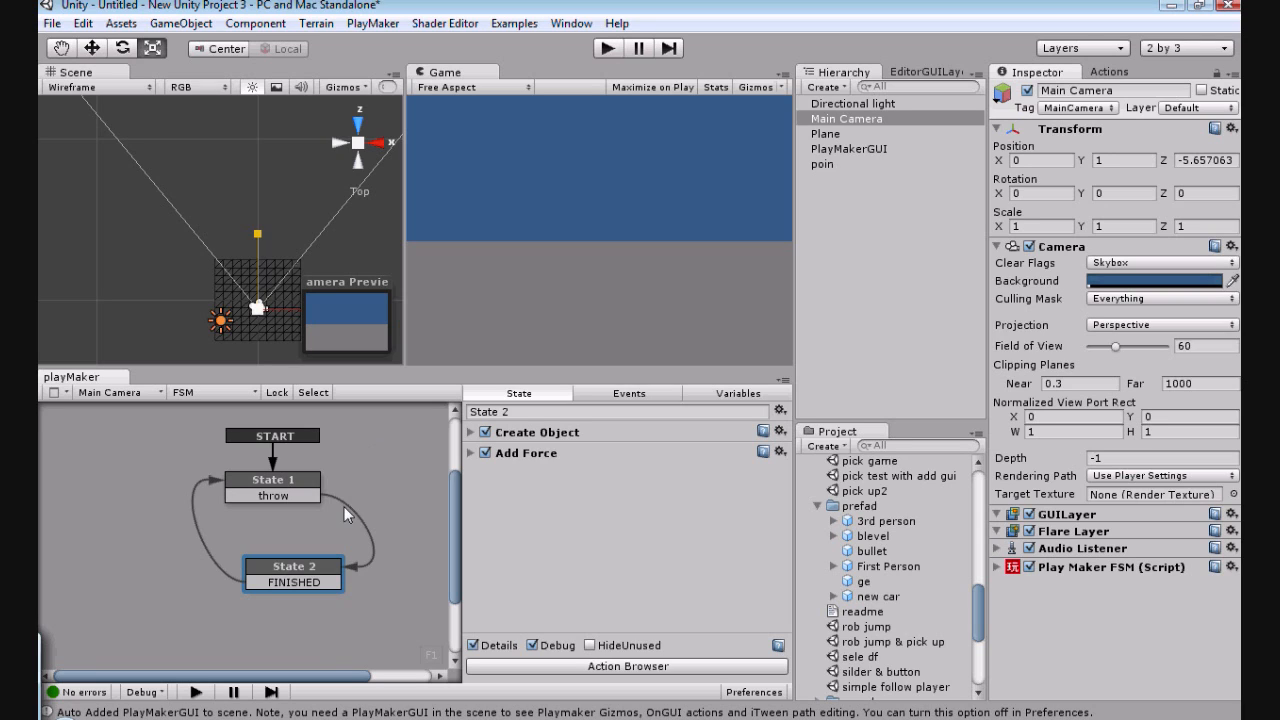
{"action": "left_click", "coordinate": [471, 453]}
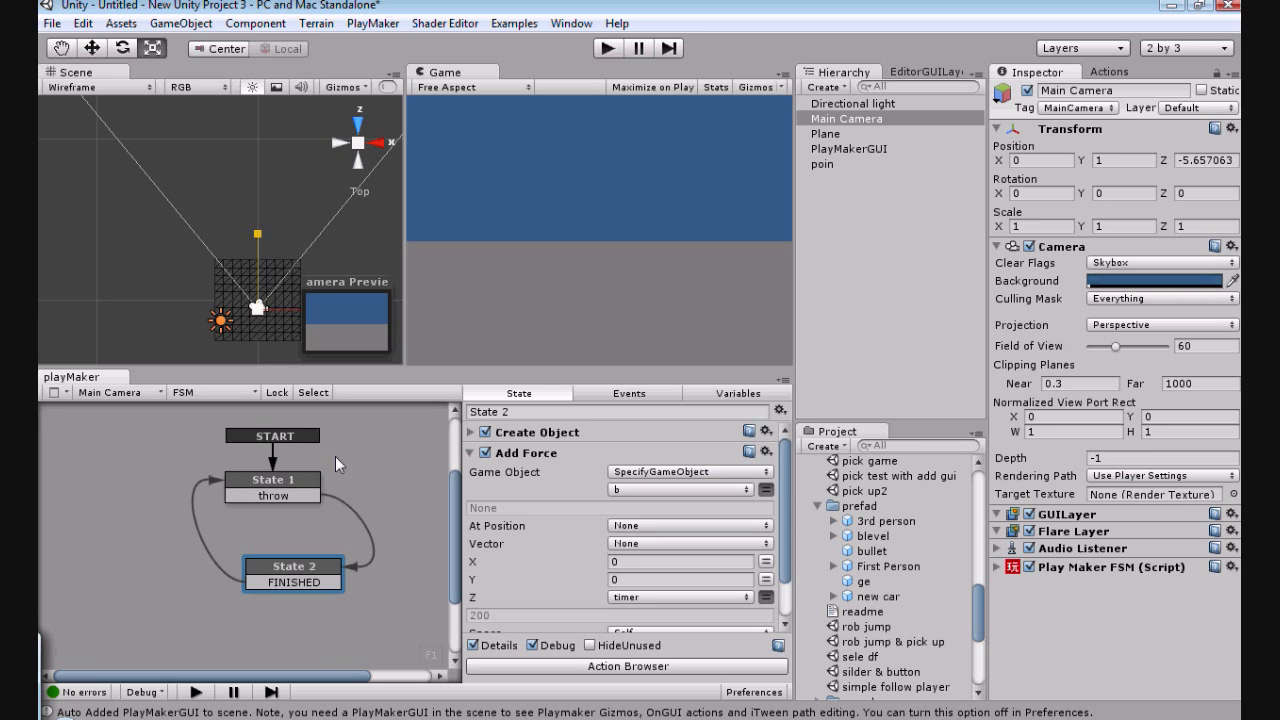
{"action": "scroll", "coordinate": [595, 499], "scroll_direction": "down", "scroll_amount": 2}
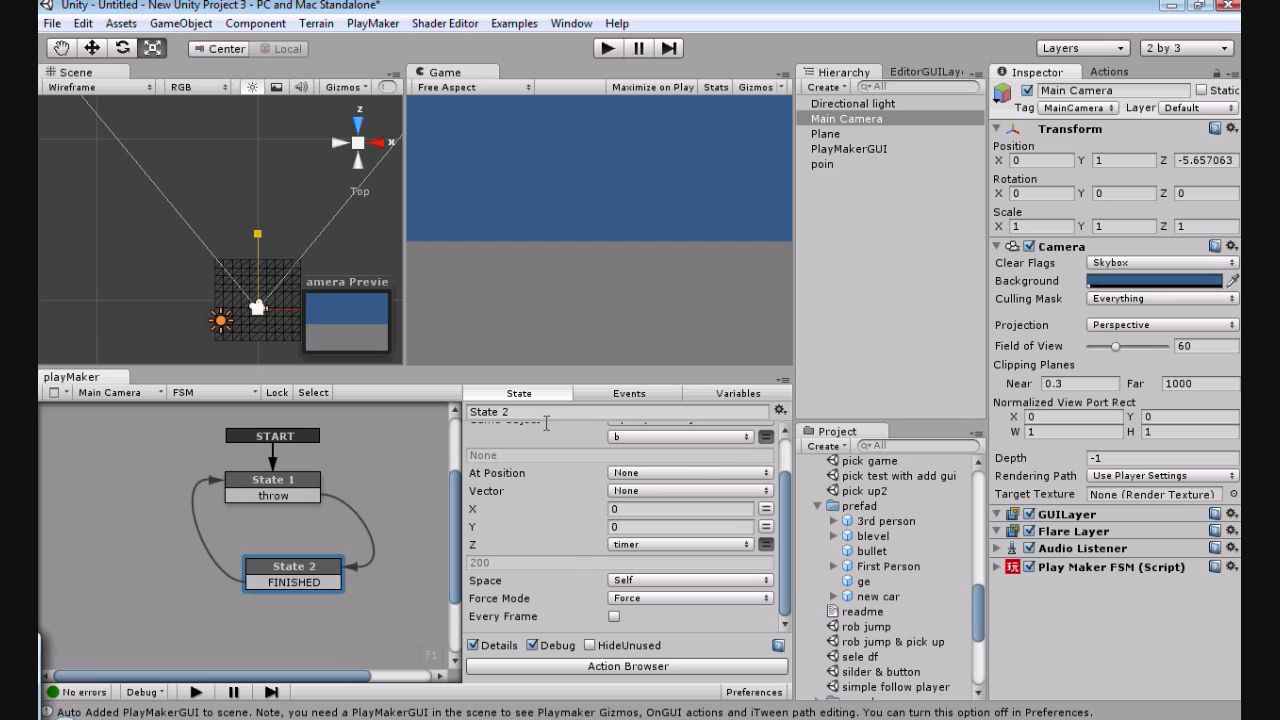
{"action": "scroll", "coordinate": [503, 516], "scroll_direction": "up", "scroll_amount": 2}
{"action": "left_click", "coordinate": [470, 453]}
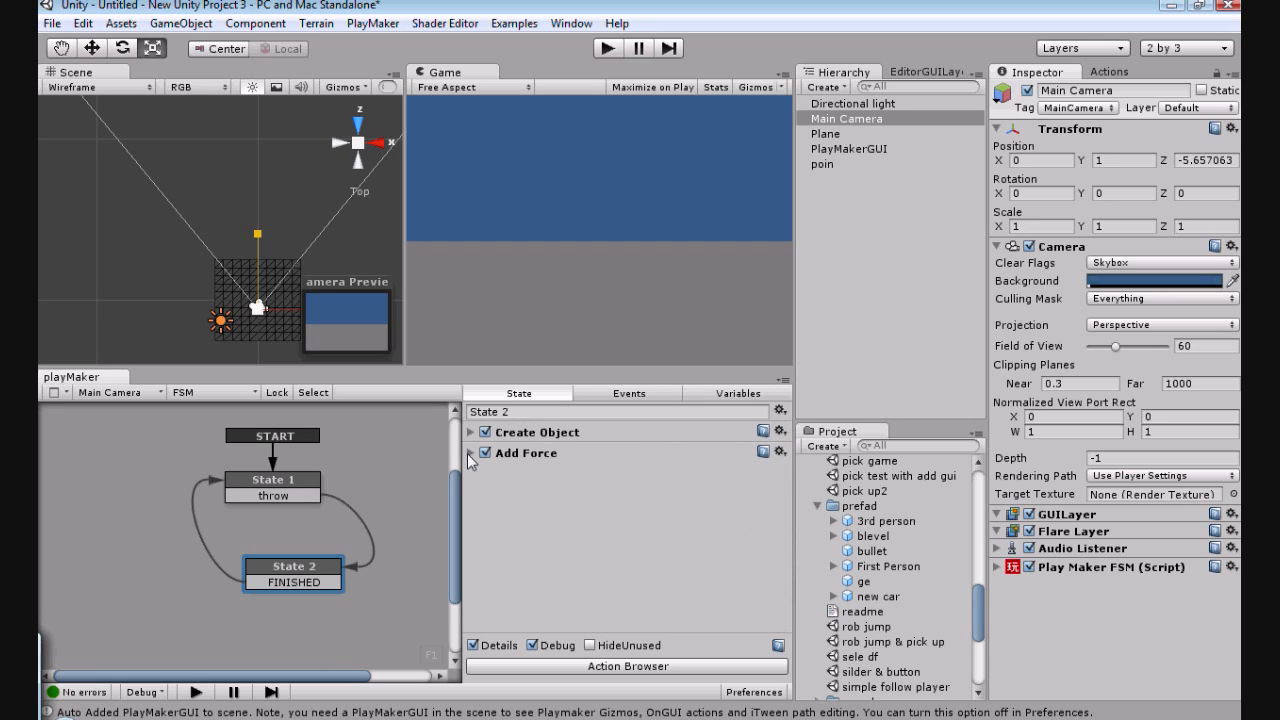
Check the float value of the timer variable and return to State 2's actions.
{"action": "left_click", "coordinate": [738, 394]}
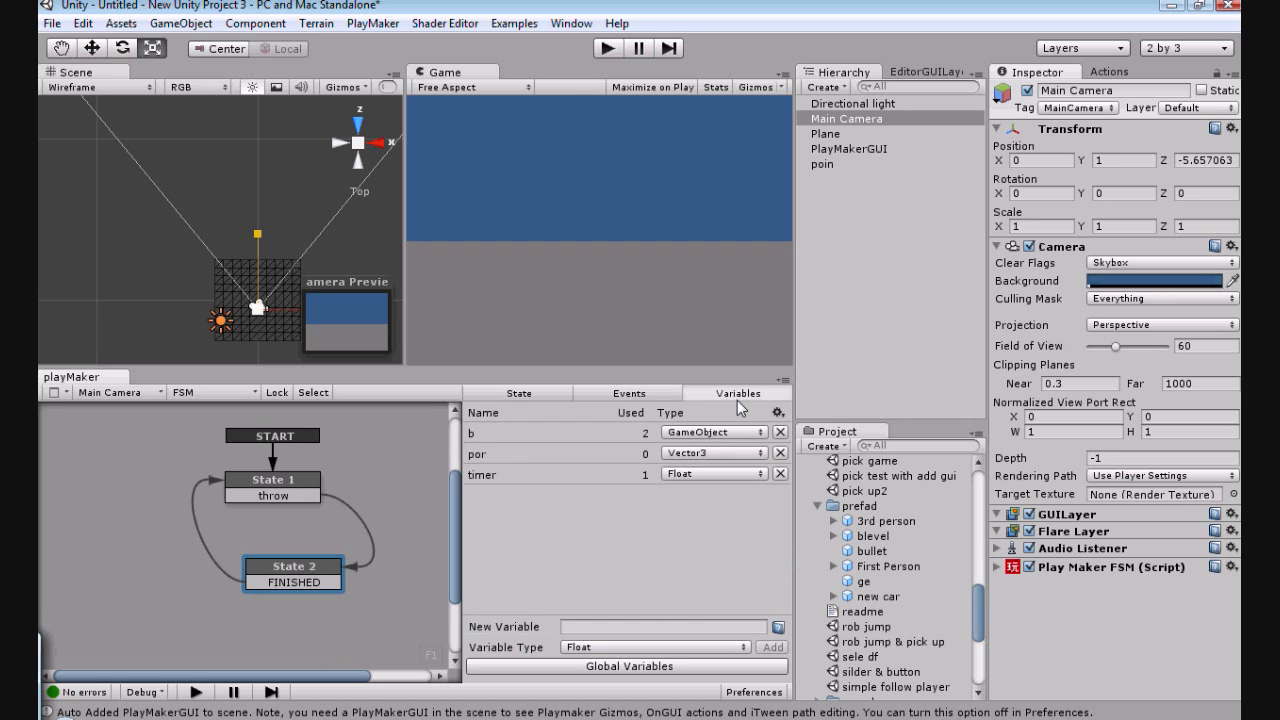
{"action": "left_click", "coordinate": [494, 475]}
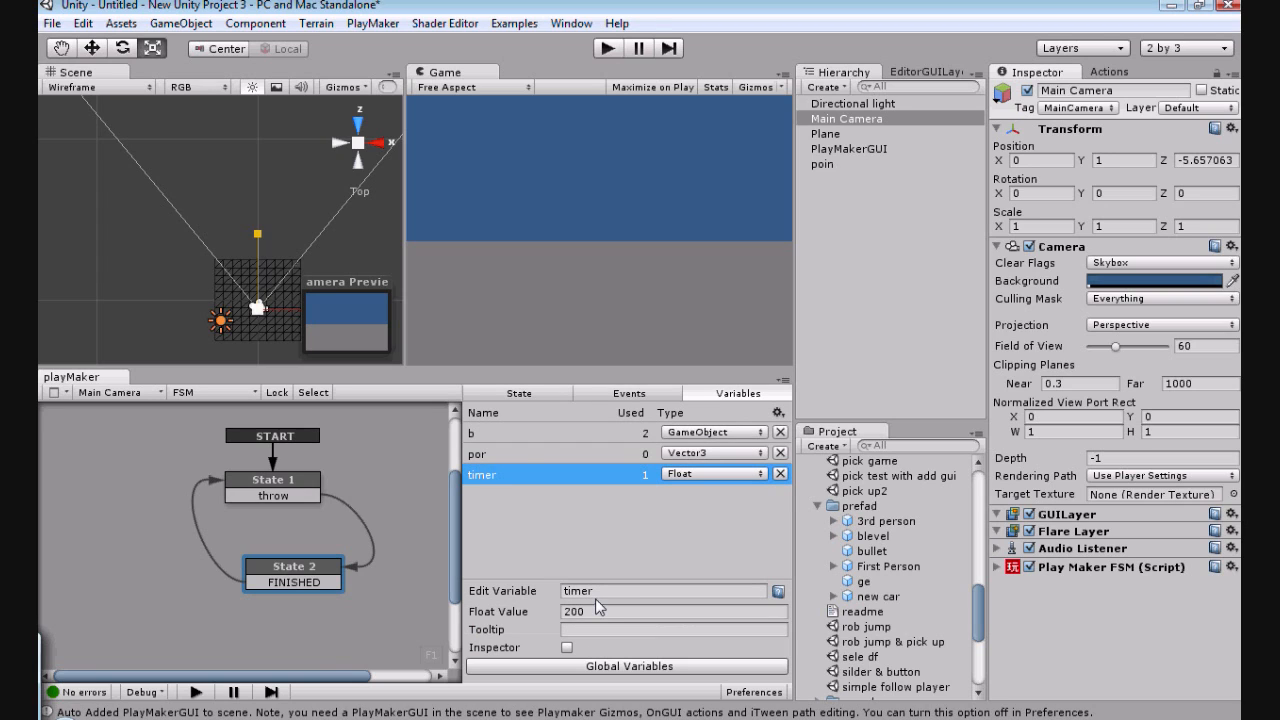
{"action": "left_click", "coordinate": [487, 392]}
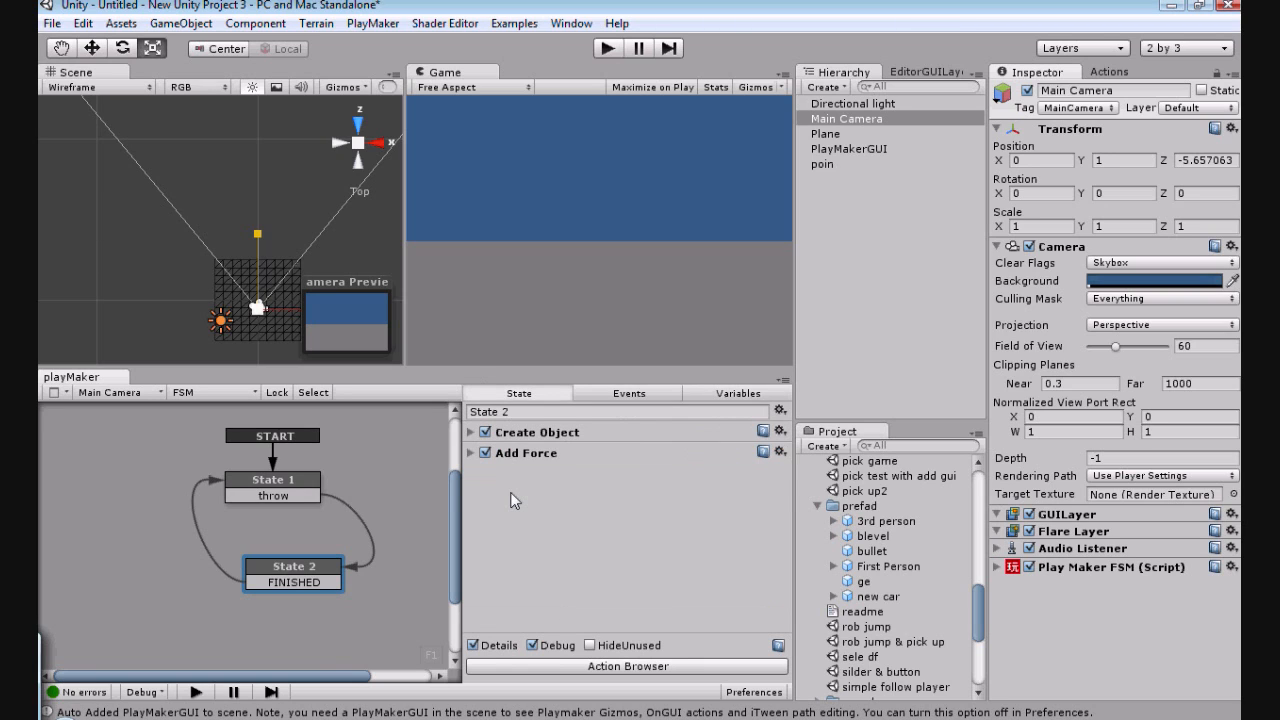
Inspect Add Force's At Position options in State 2, and show the FSM's event list.
{"action": "left_click", "coordinate": [471, 453]}
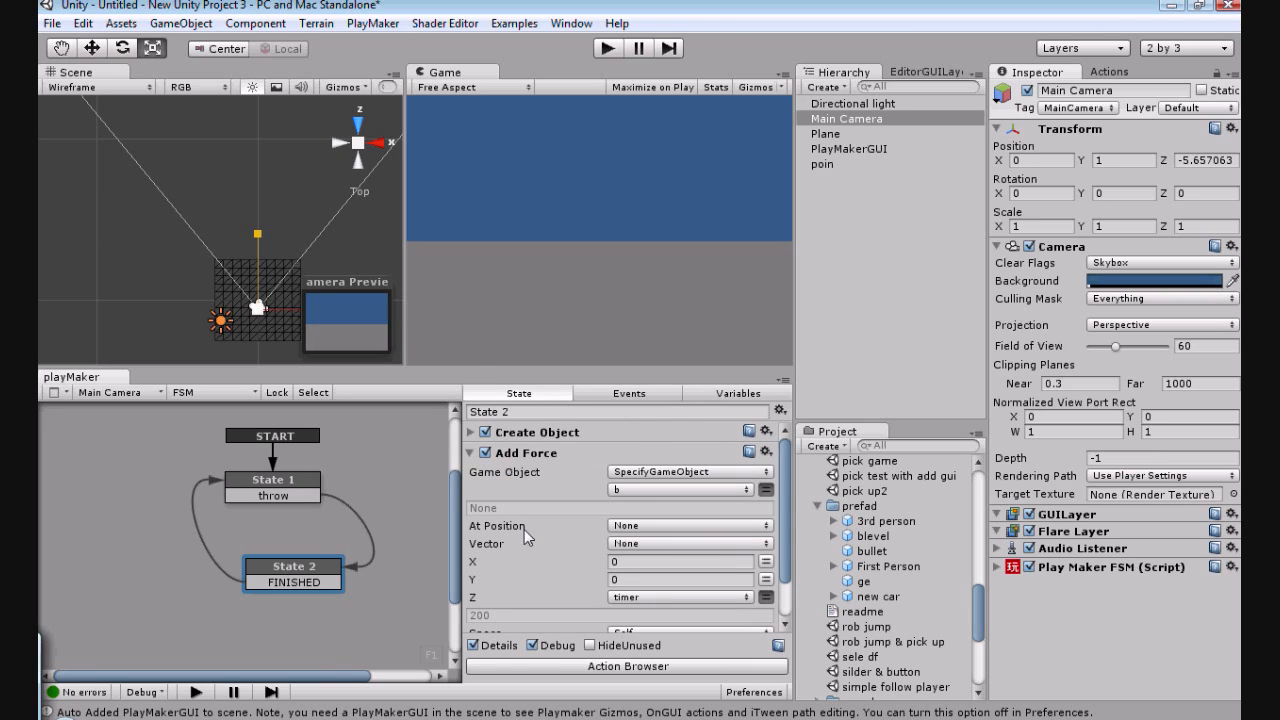
{"action": "left_click", "coordinate": [655, 528]}
{"action": "left_click", "coordinate": [652, 536]}
{"action": "left_click", "coordinate": [641, 399]}
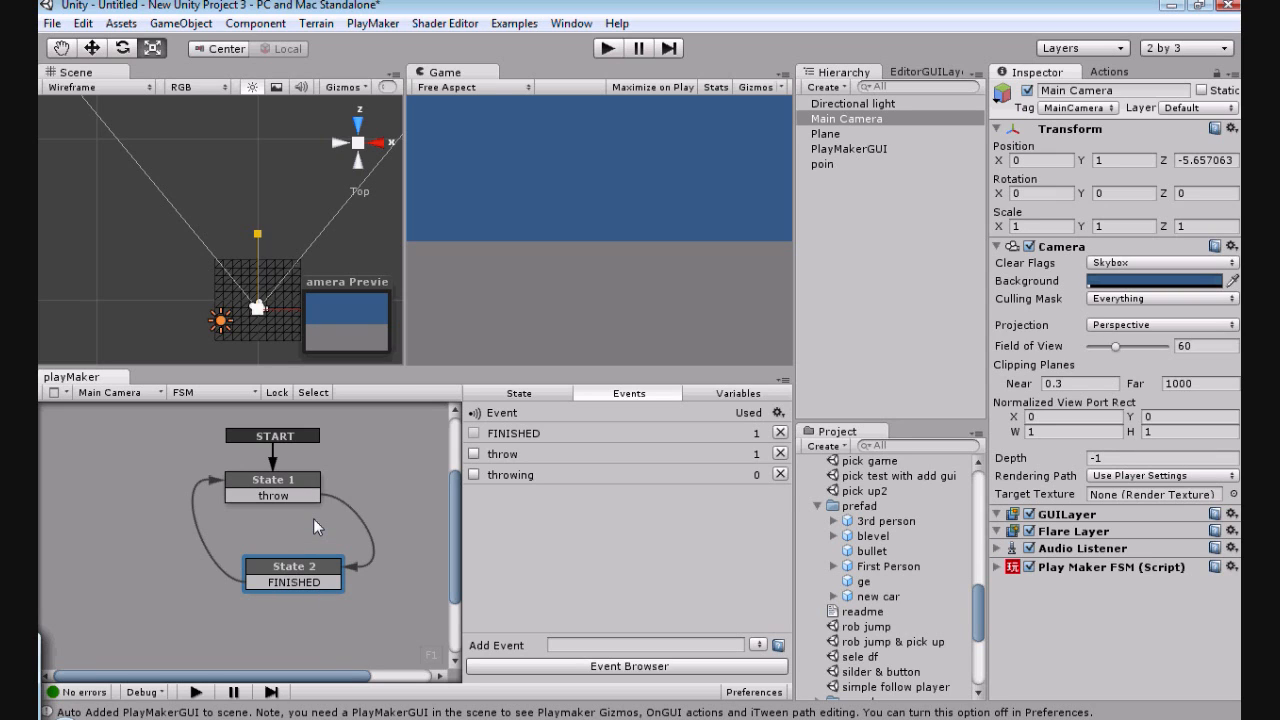
Try throwing as State 2's transition event and test shooting in play mode, ending the run.
{"action": "right_click", "coordinate": [300, 578]}
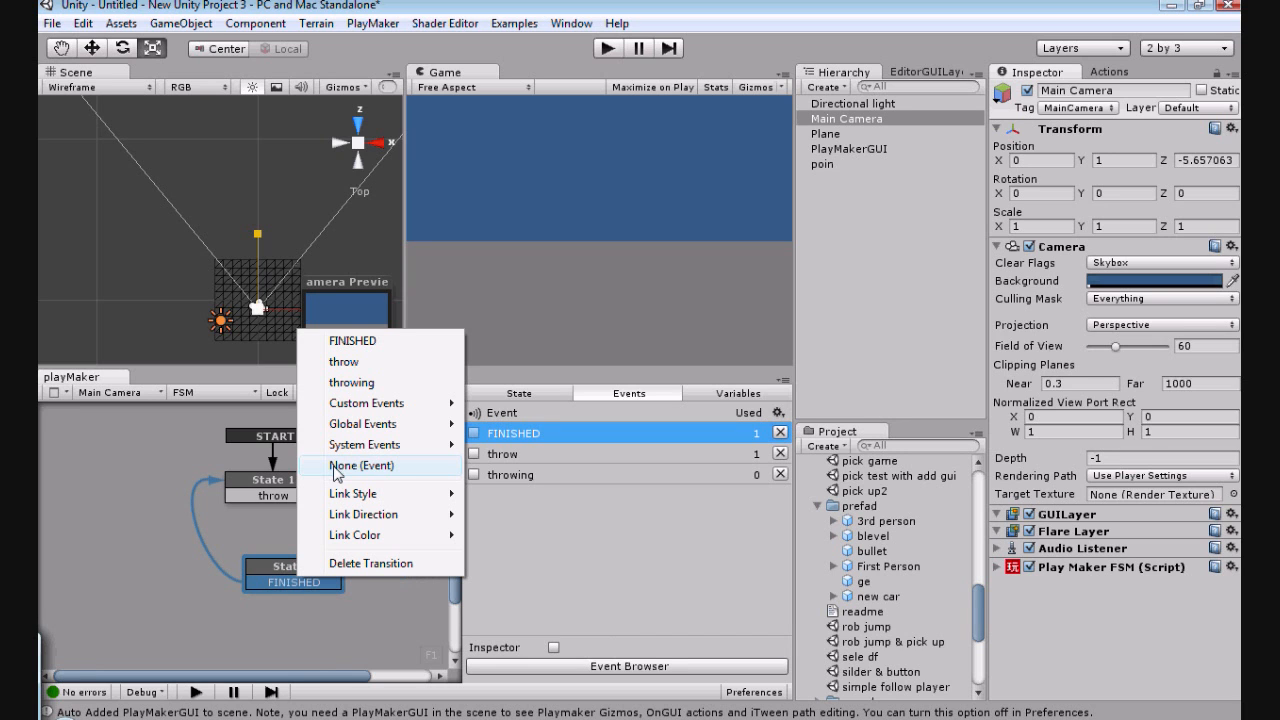
{"action": "left_click", "coordinate": [350, 383]}
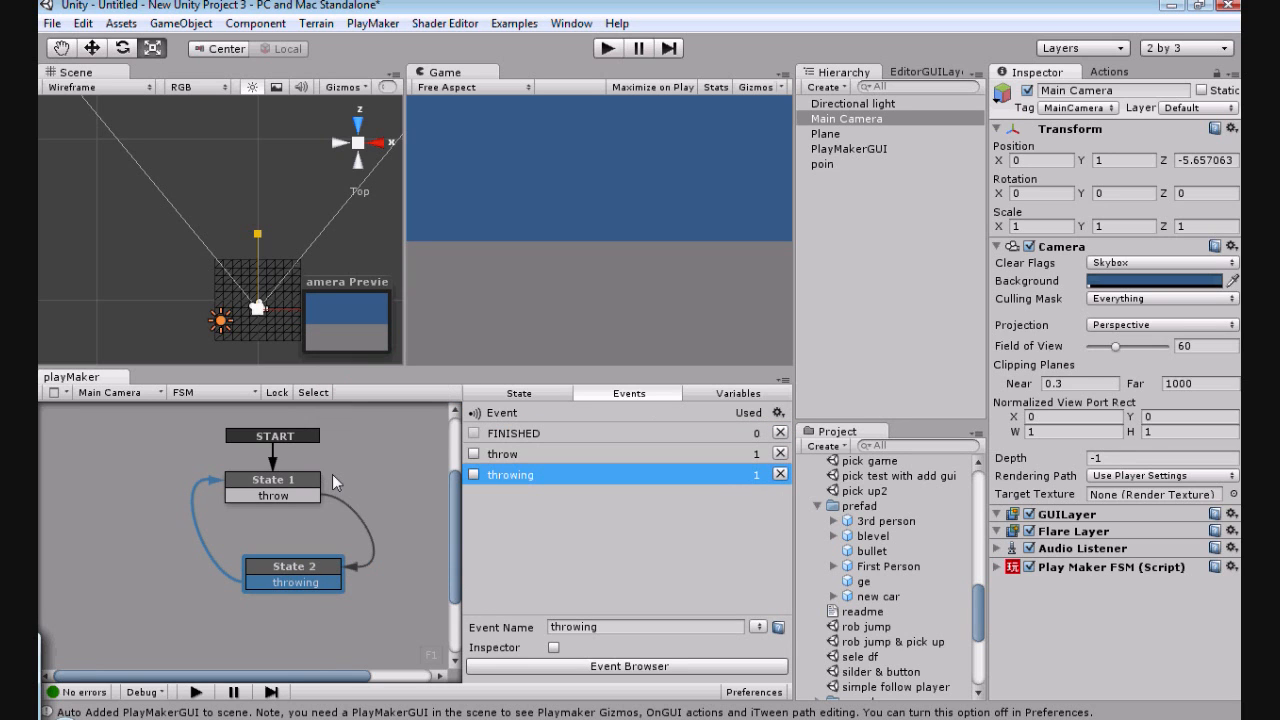
{"action": "key", "text": "ctrl+p"}
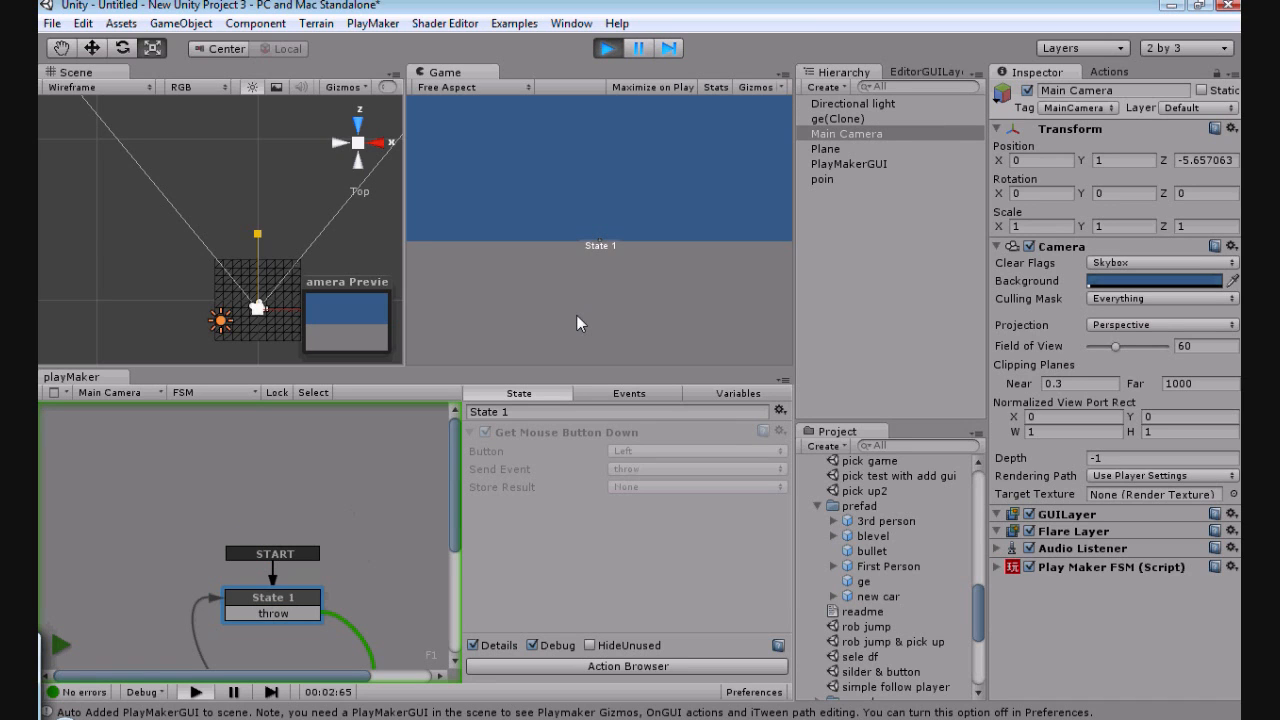
{"action": "left_click", "coordinate": [576, 315]}
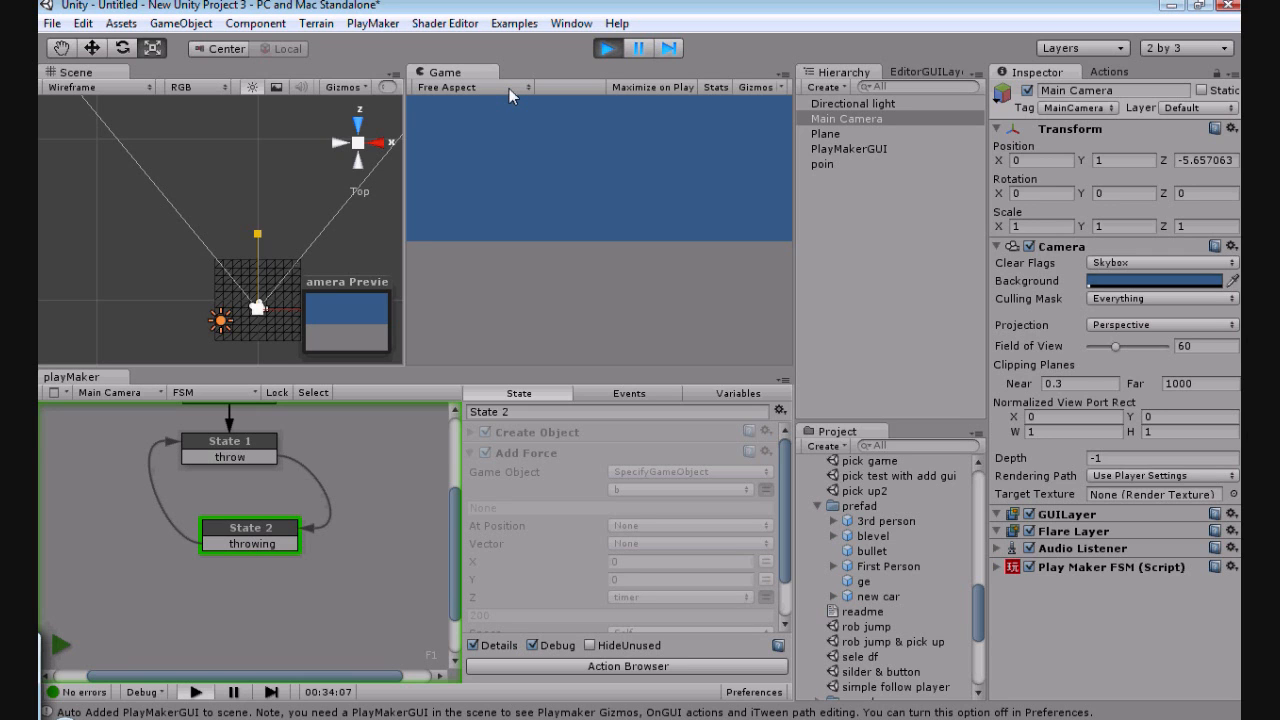
{"action": "left_click", "coordinate": [606, 49]}
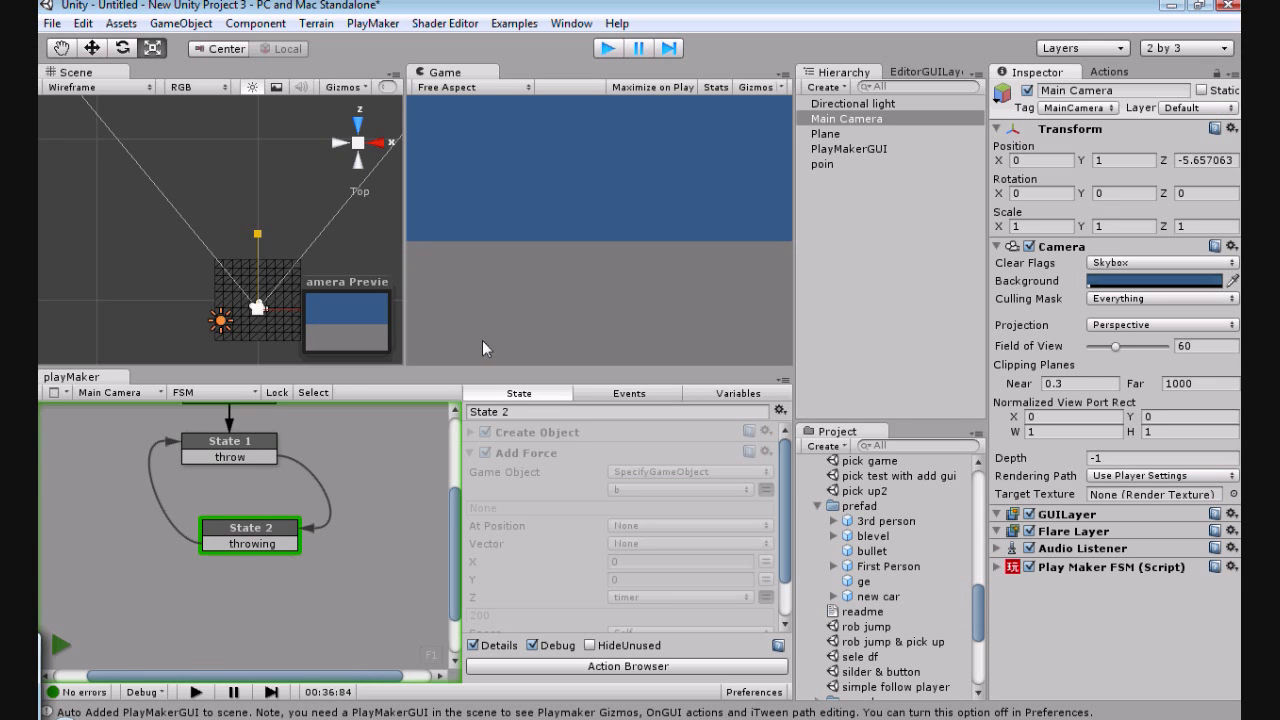
Set State 2's transition event back to FINISHED and collapse its Add Force action.
{"action": "scroll", "coordinate": [306, 532], "scroll_direction": "down", "scroll_amount": 3}
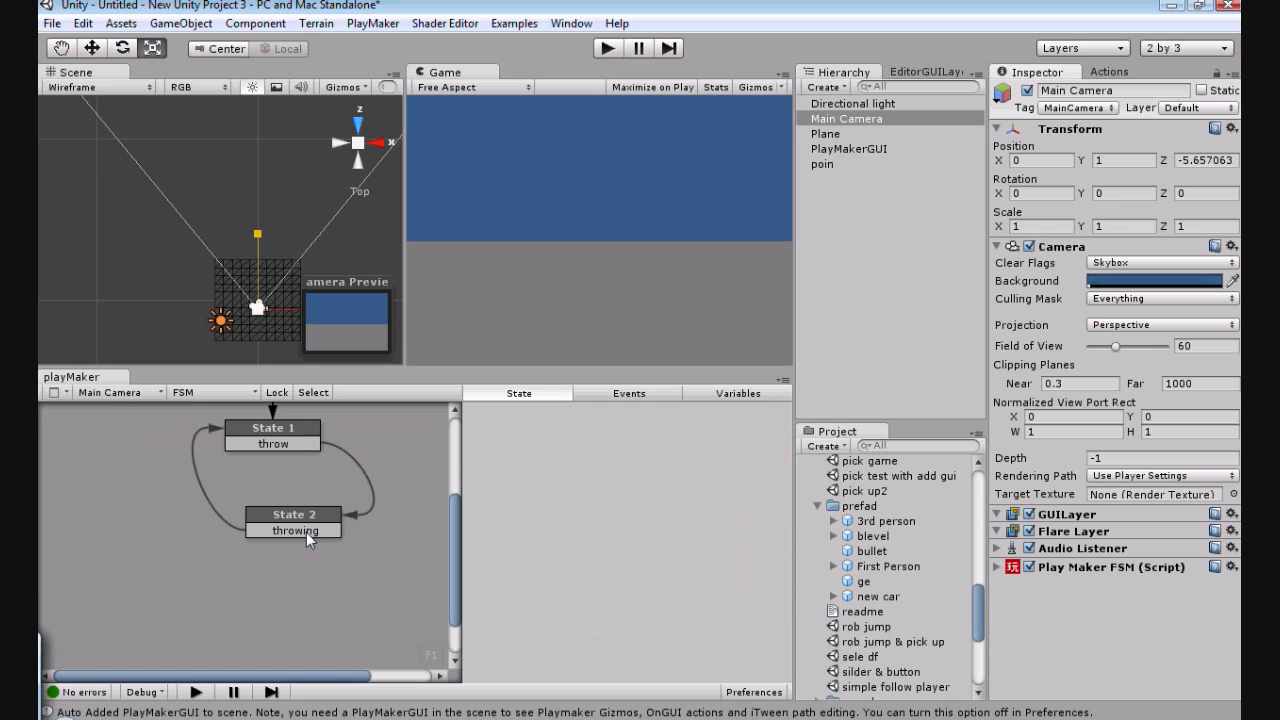
{"action": "left_click", "coordinate": [306, 532]}
{"action": "left_click", "coordinate": [470, 454]}
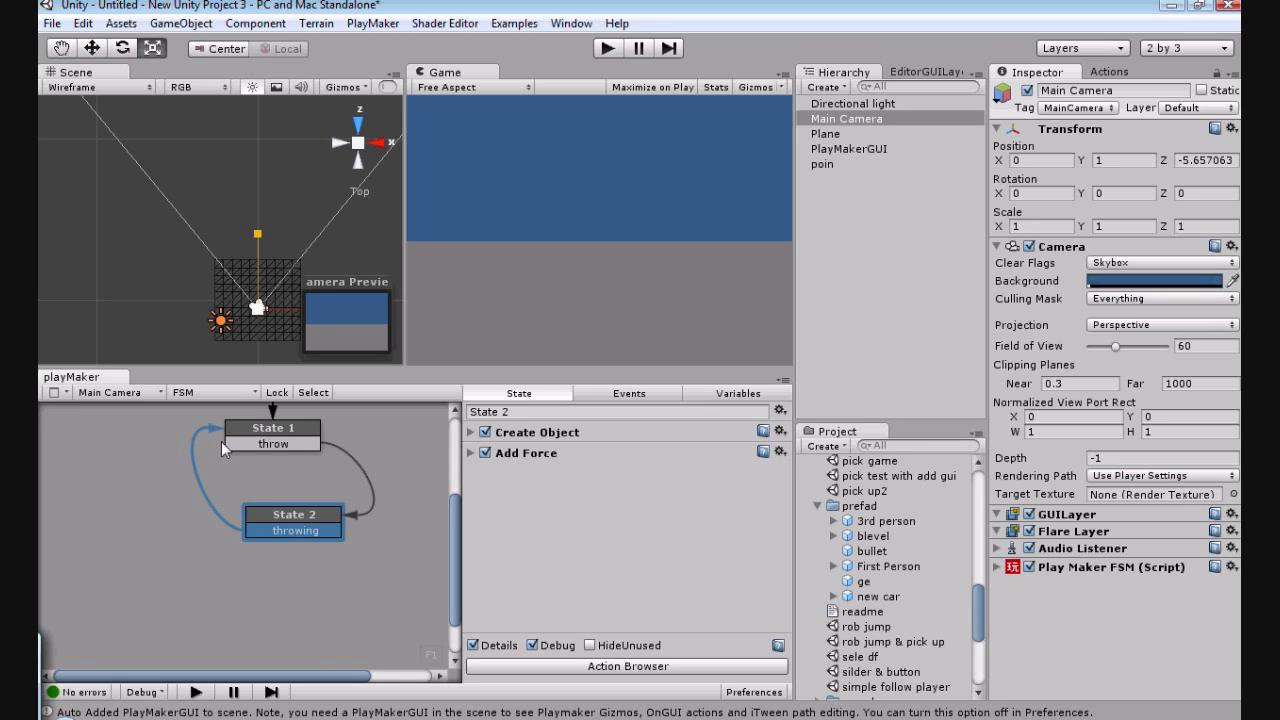
{"action": "right_click", "coordinate": [278, 538]}
{"action": "left_click", "coordinate": [338, 296]}
Test the FSM in play mode by shooting repeatedly in the game view, stop the run, and show both states in the graph.
{"action": "left_click", "coordinate": [604, 49]}
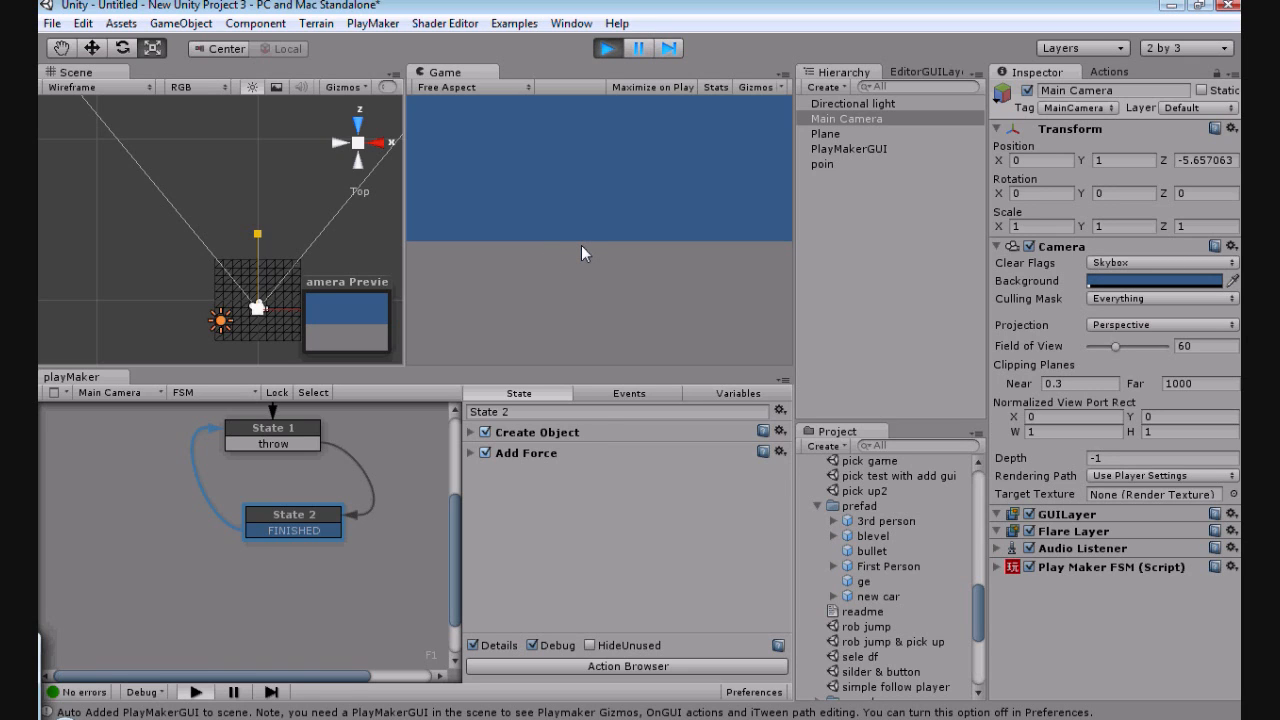
{"action": "left_click", "coordinate": [590, 292]}
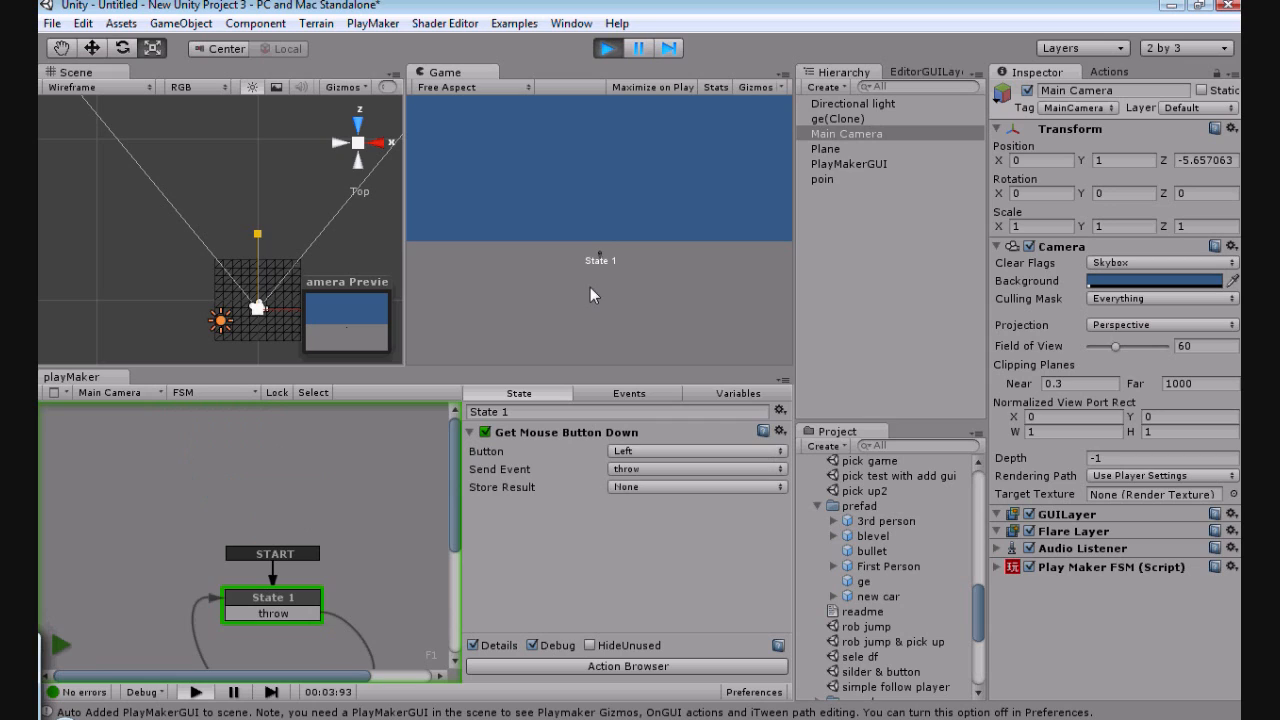
{"action": "left_click", "coordinate": [504, 285]}
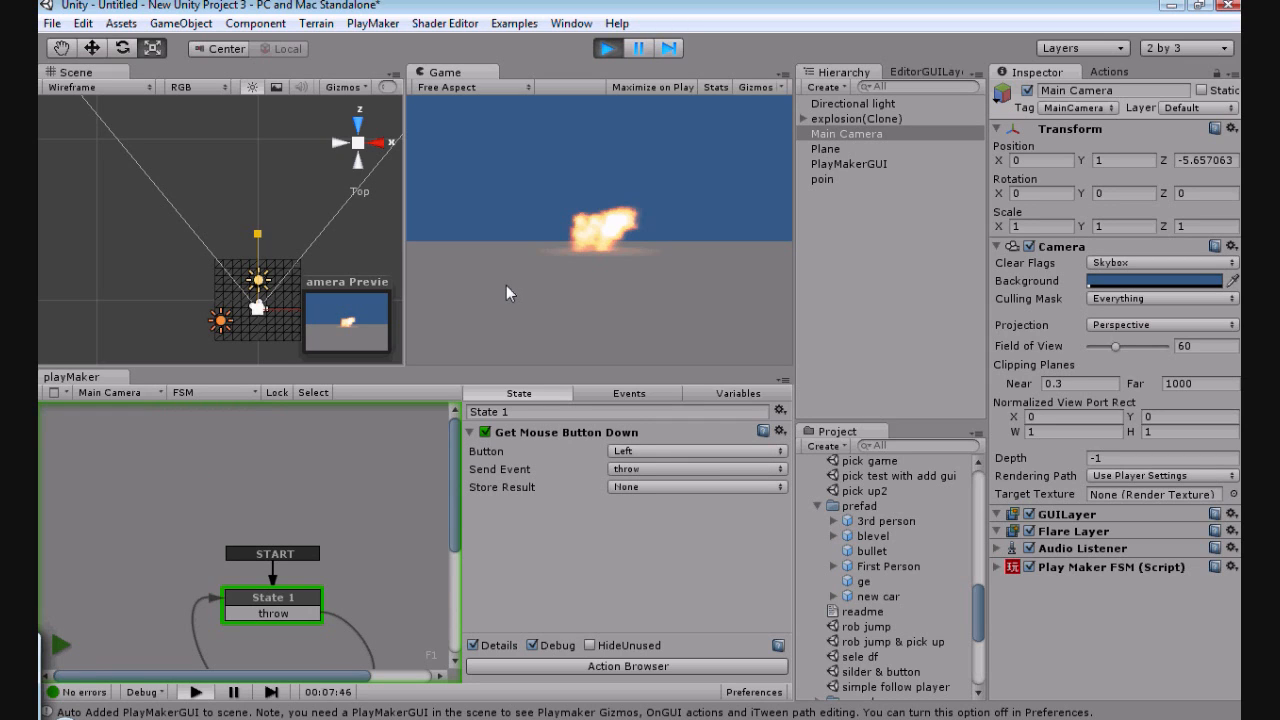
{"action": "left_click", "coordinate": [603, 291]}
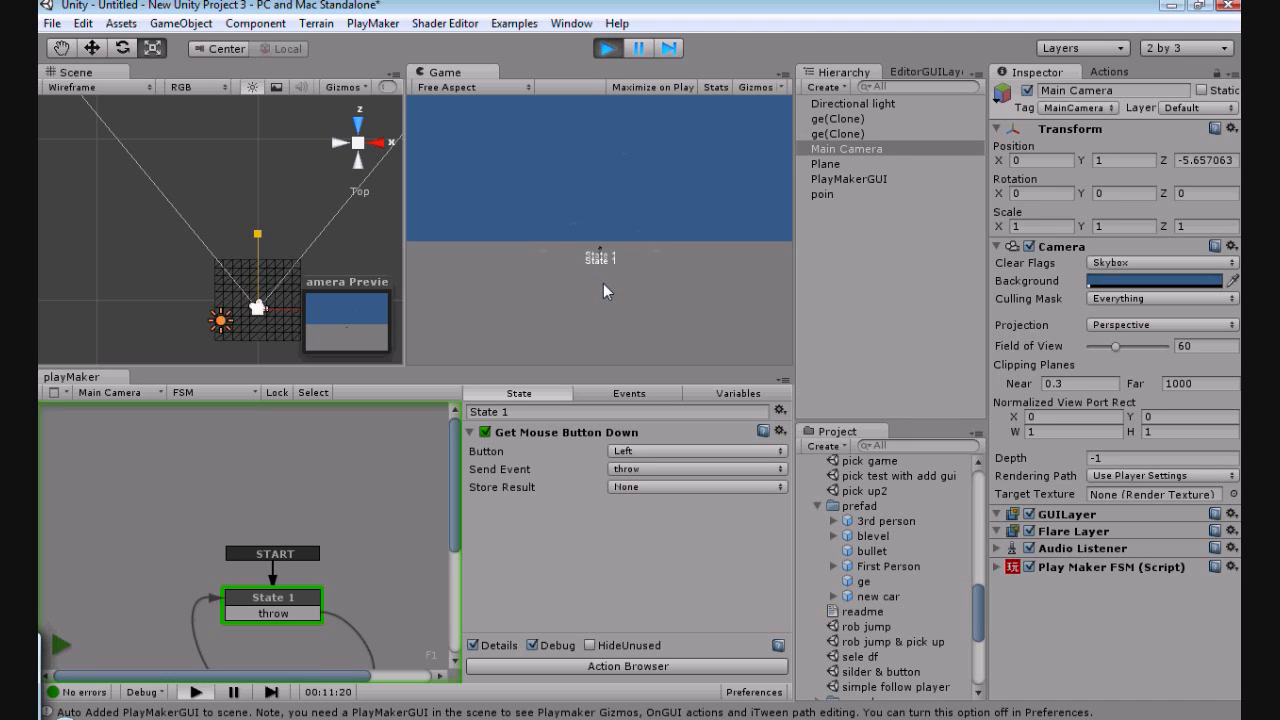
{"action": "left_click", "coordinate": [600, 284]}
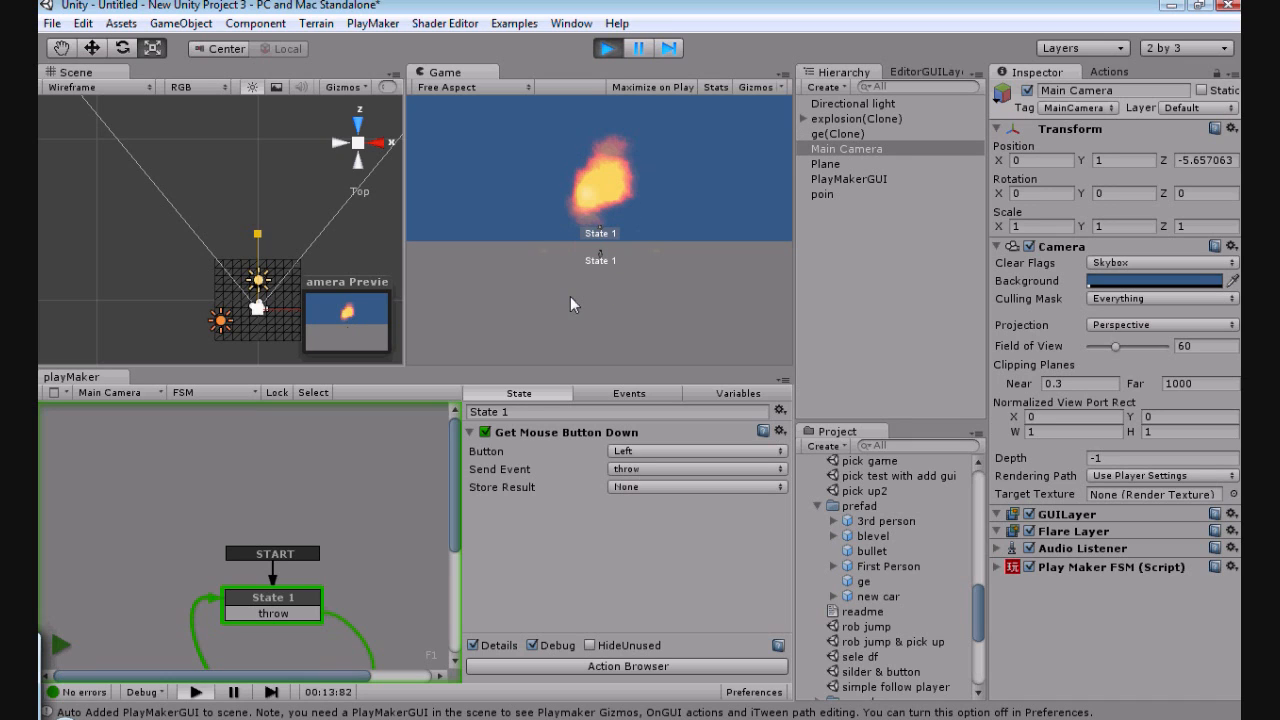
{"action": "left_click", "coordinate": [563, 246]}
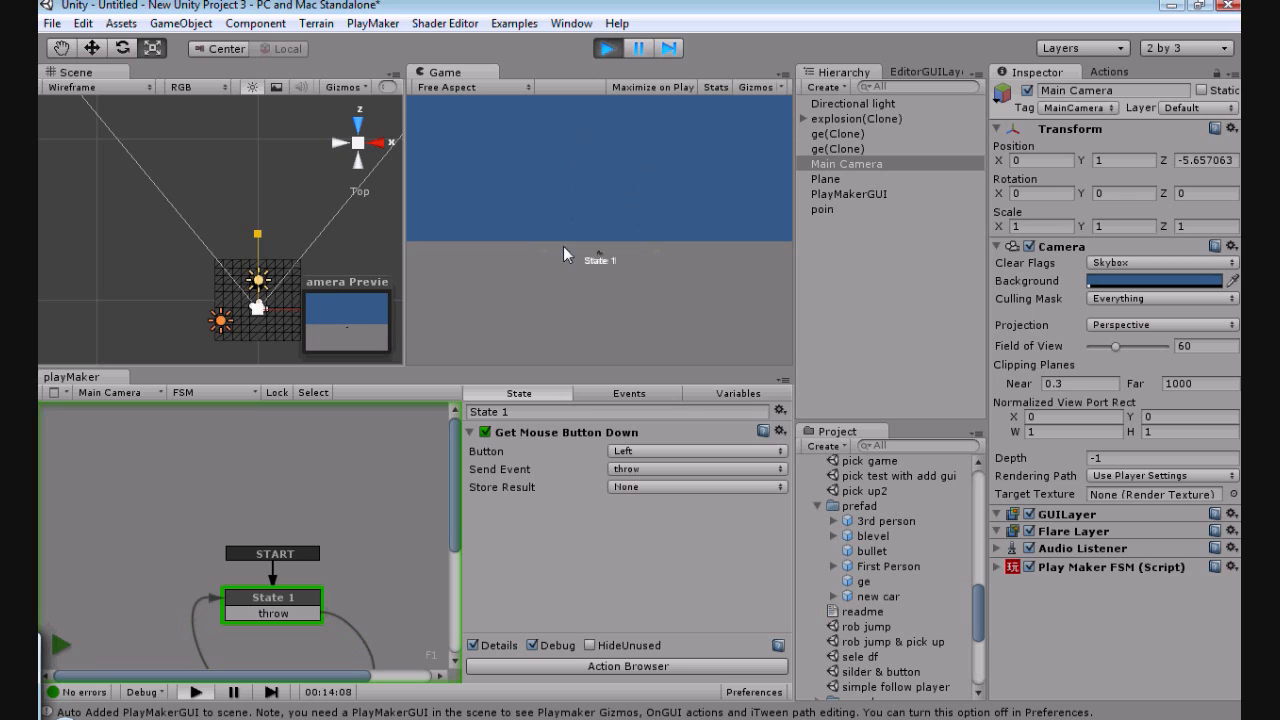
{"action": "left_click", "coordinate": [606, 292]}
{"action": "left_click", "coordinate": [606, 292]}
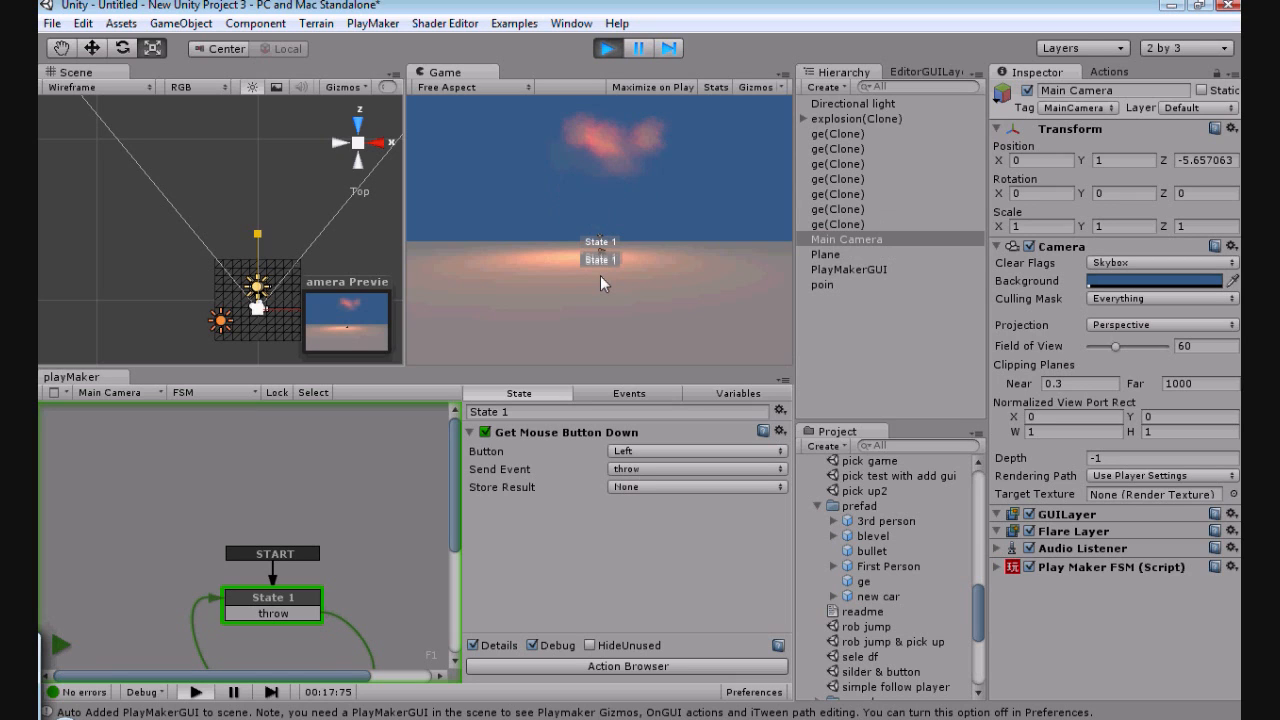
{"action": "left_click", "coordinate": [601, 277]}
{"action": "left_click", "coordinate": [600, 276]}
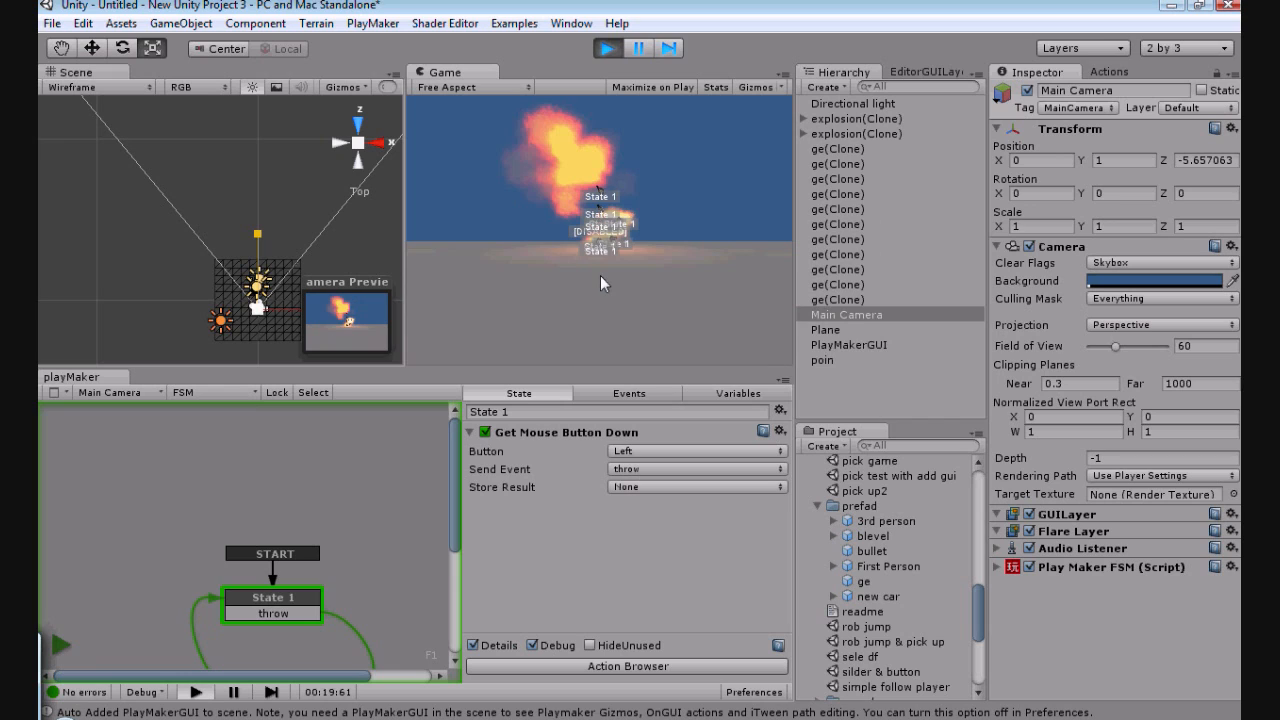
{"action": "left_click", "coordinate": [600, 276]}
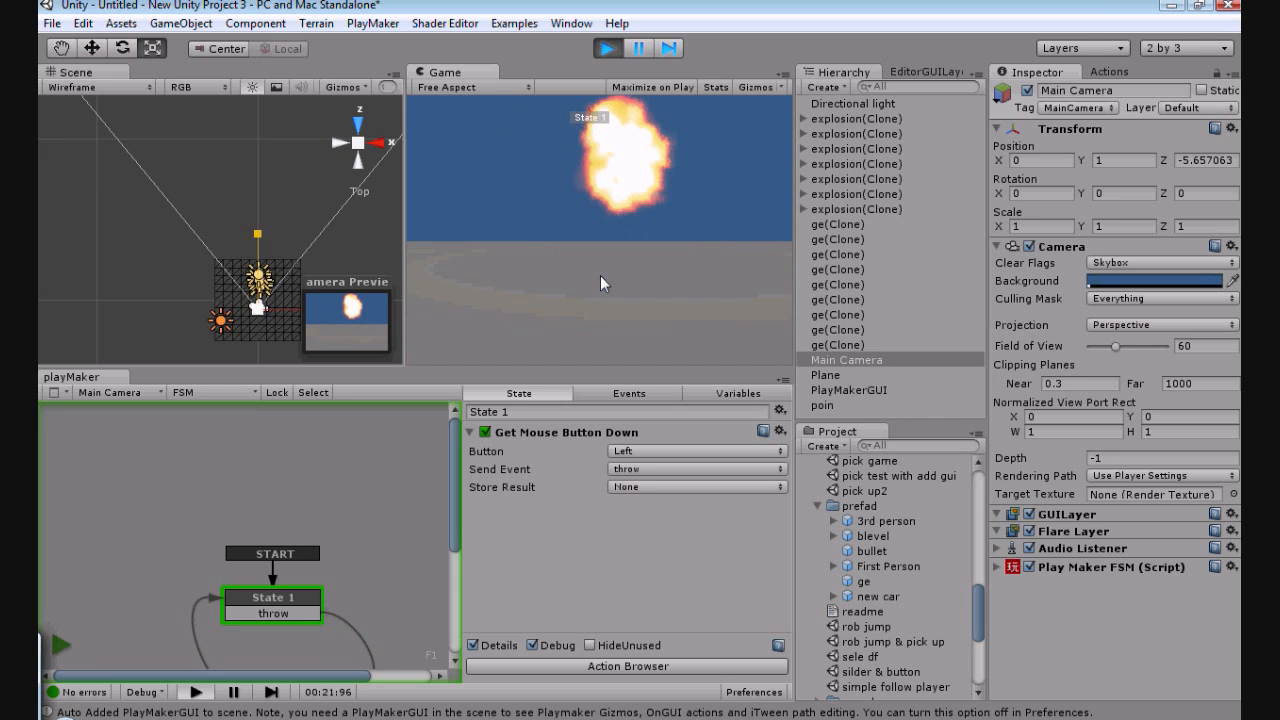
{"action": "left_click", "coordinate": [610, 54]}
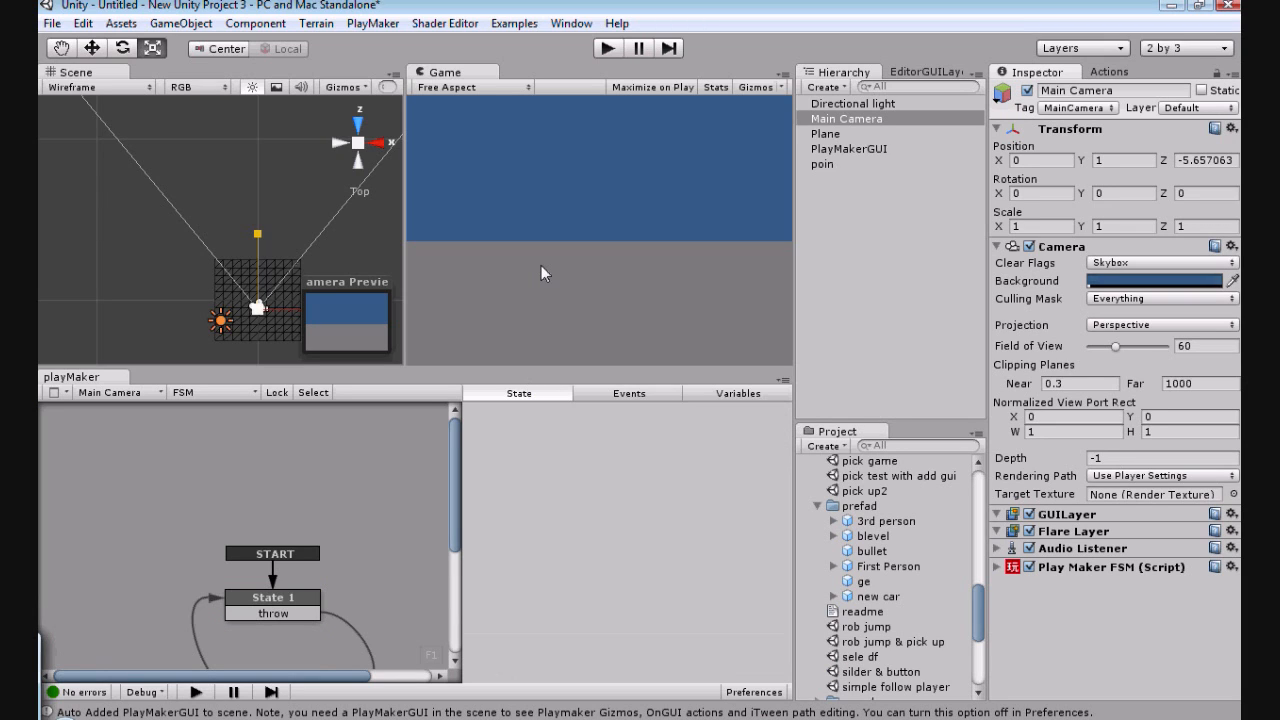
{"action": "left_click_drag", "start_coordinate": [455, 429], "coordinate": [372, 563]}
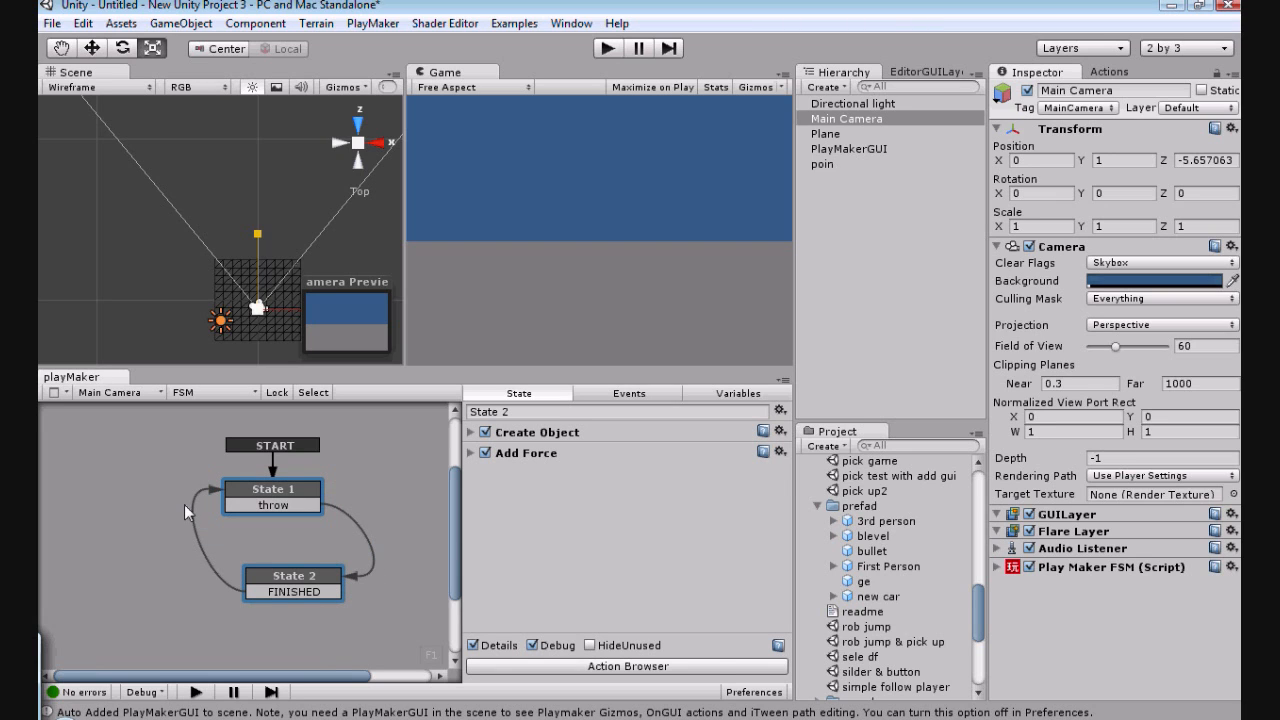